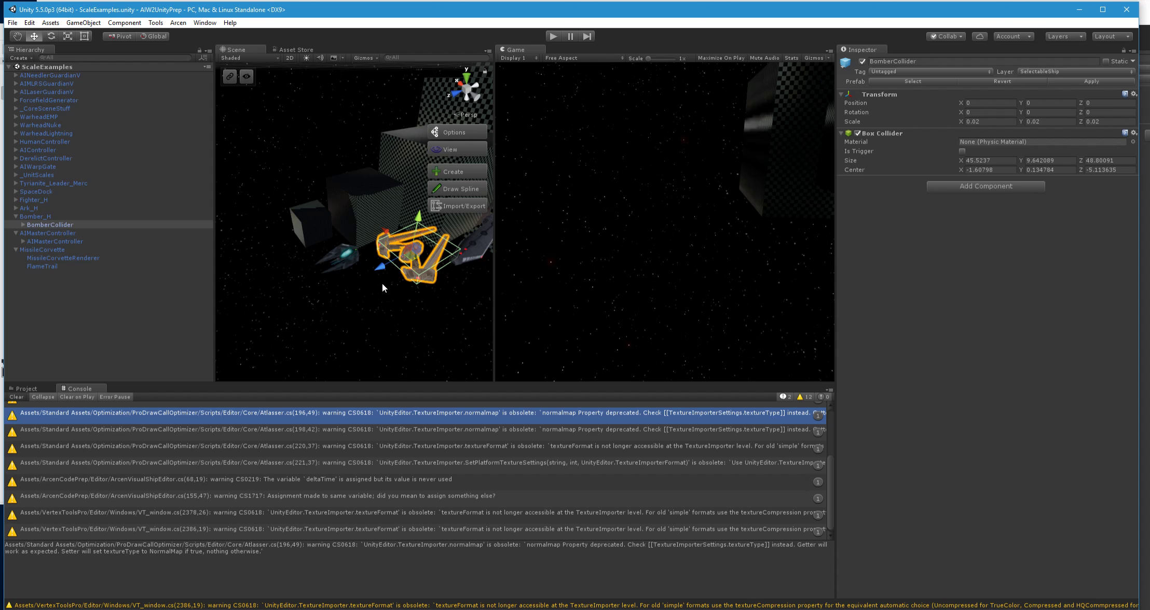
- Clear the Console, link the Game view to the Scene camera, and select MissileCorvette
right_drag(352, 276, 394, 258)
click(16, 397)
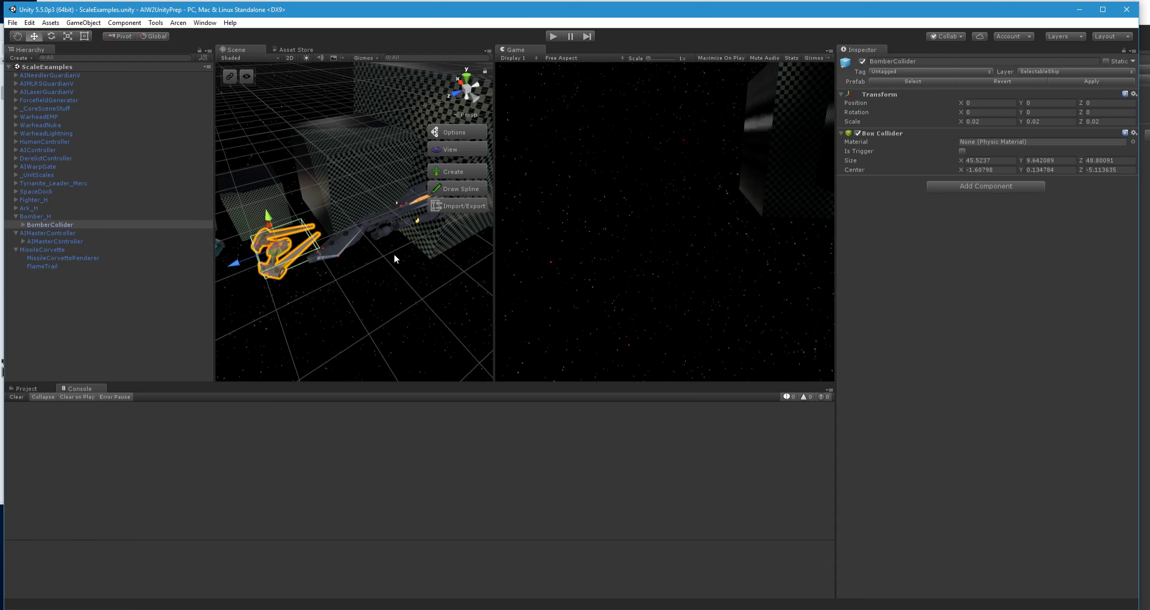
click(229, 76)
right_drag(333, 222, 379, 247)
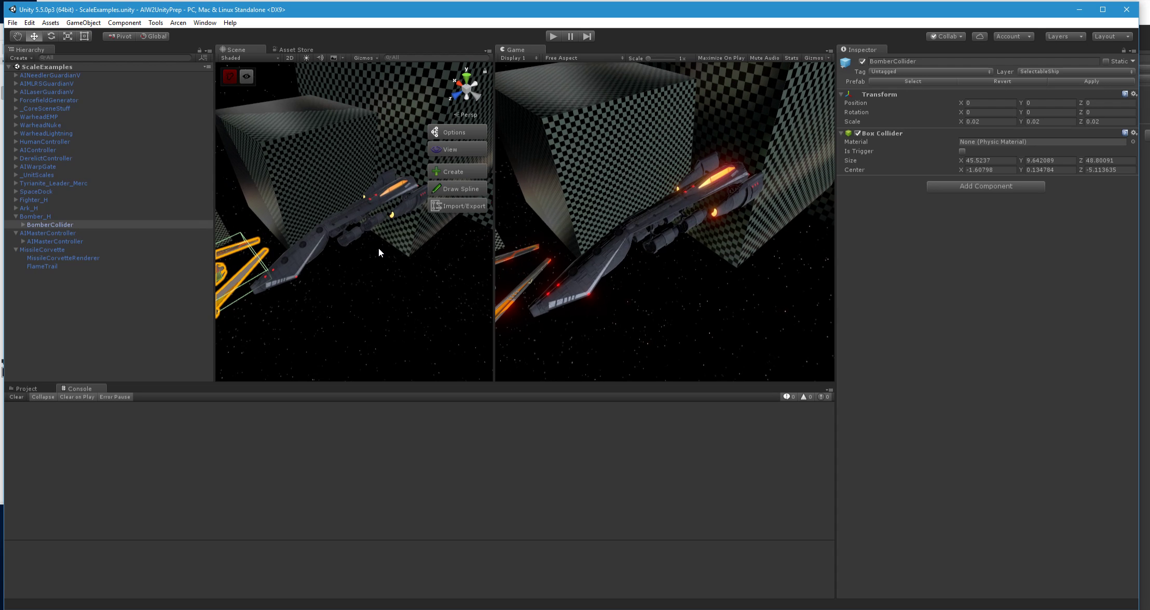
click(61, 252)
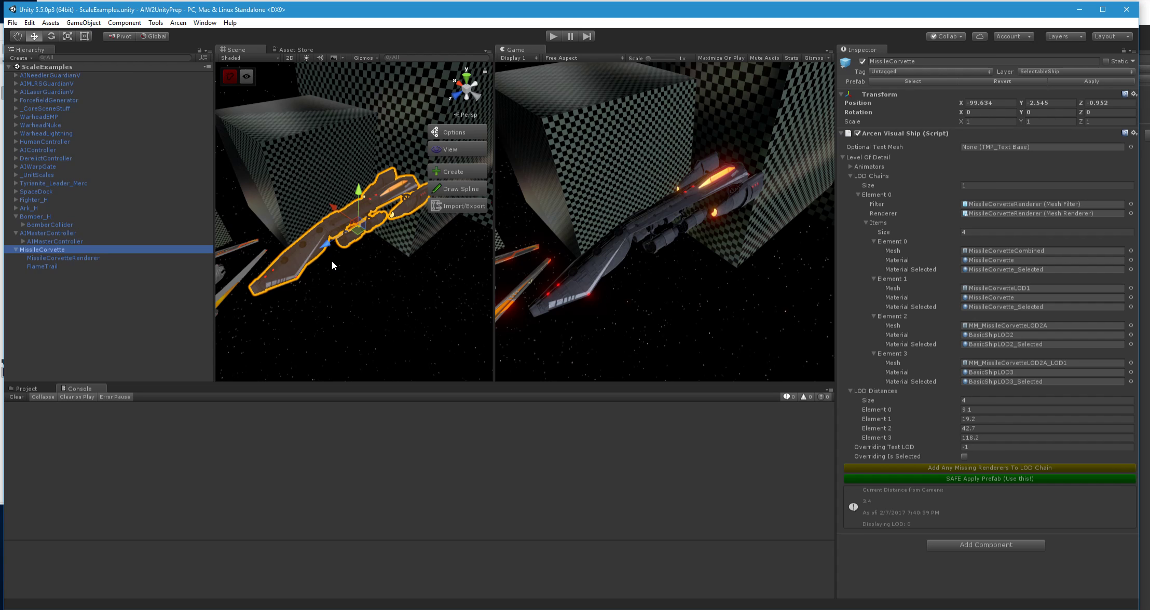
- Inspect MissileCorvetteRenderer's MissileCorvetteCombined mesh and MissileCorvette material, then pull the camera back
alt+drag(333, 250, 336, 241)
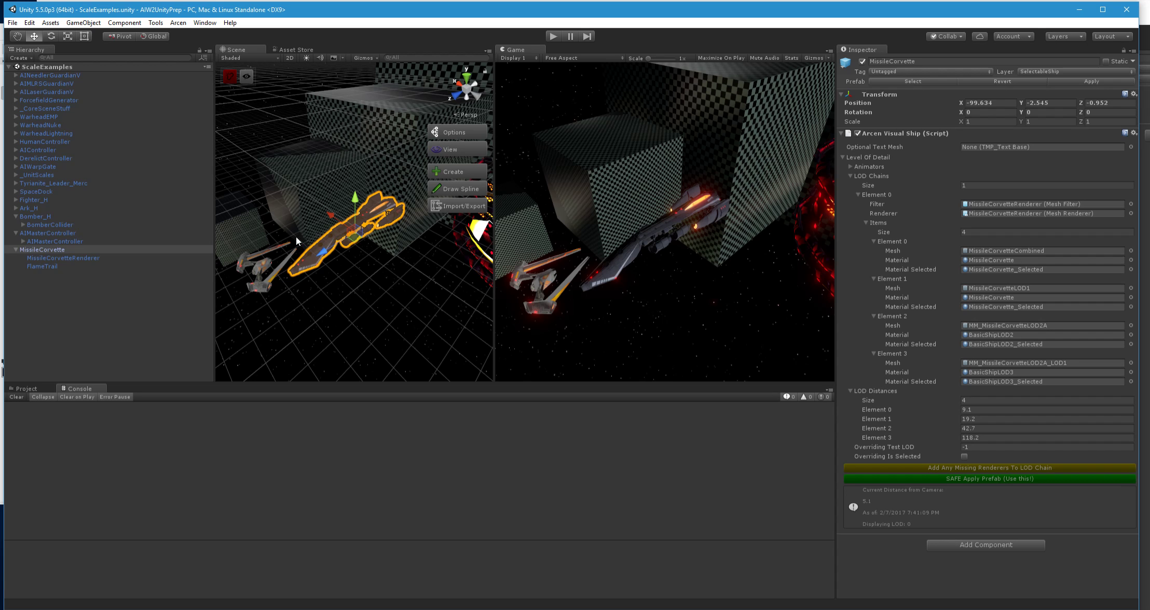
click(52, 259)
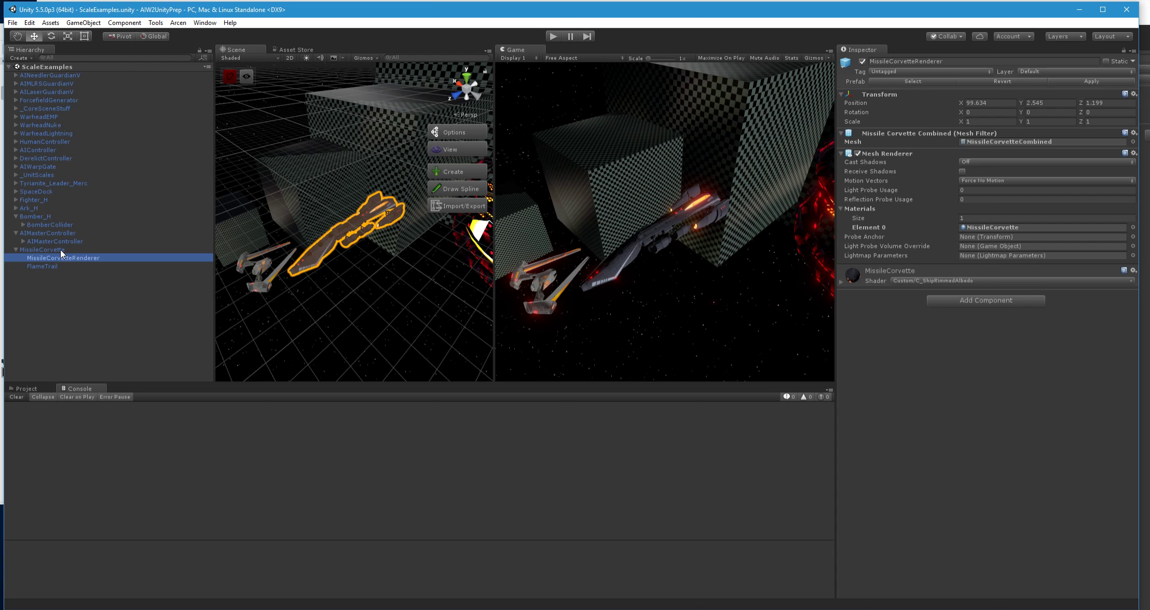
click(61, 250)
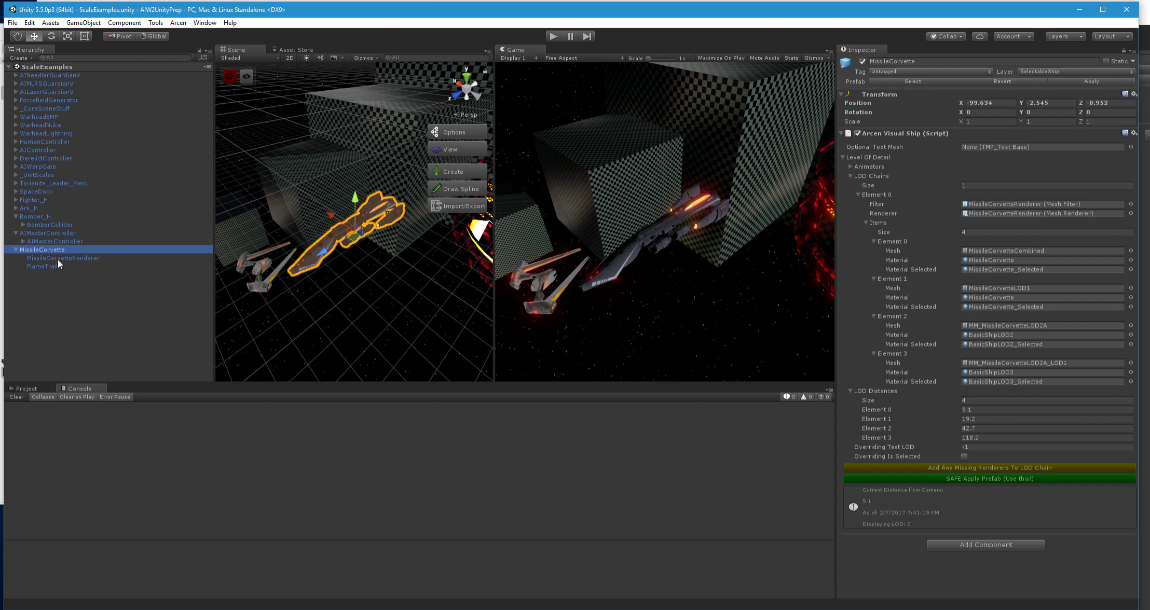
click(57, 259)
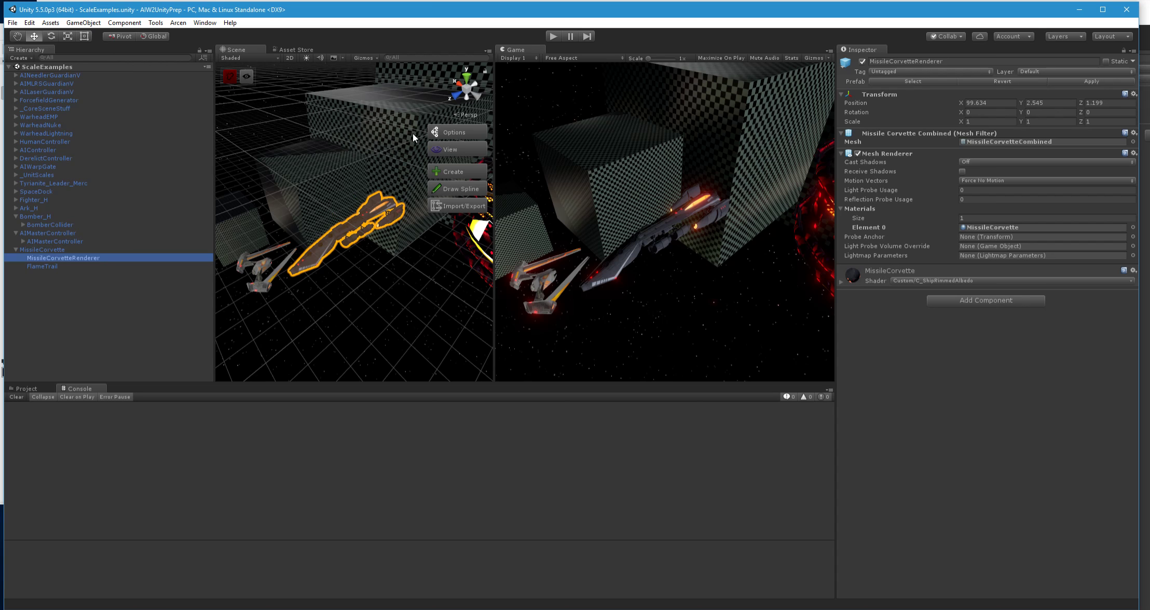
right_drag(341, 261, 319, 194)
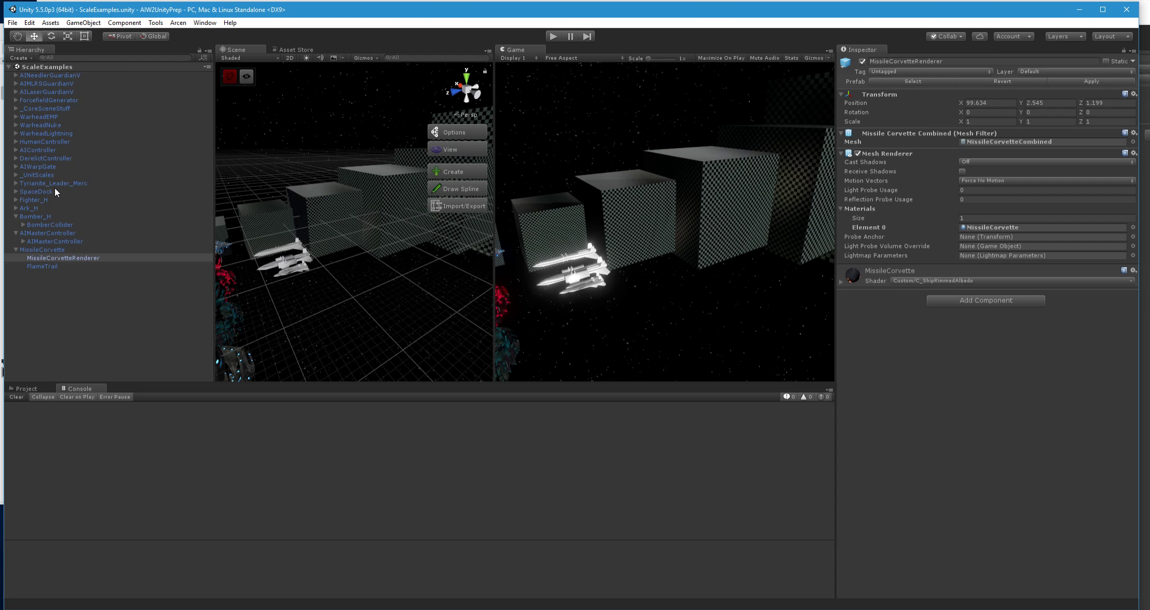
scroll(377, 280, down, 1)
- Expand AIMasterController and AIMCLOD0, then select the child with LOD Group 100%, 35%, 6%, 1%
click(59, 235)
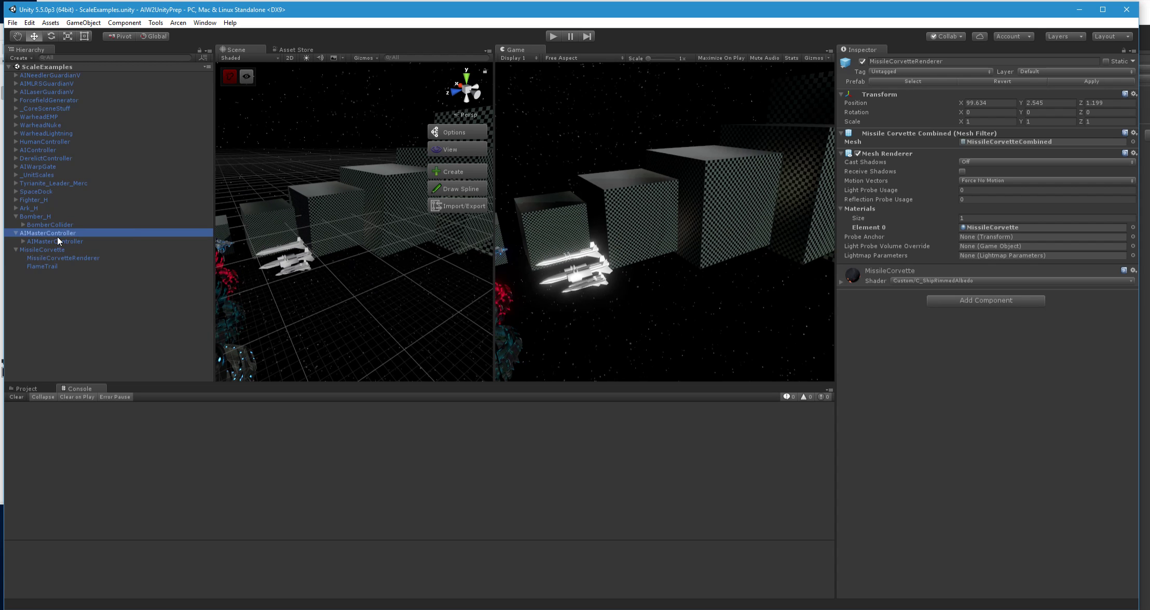
right_drag(403, 302, 496, 229)
click(23, 242)
click(31, 249)
right_drag(312, 270, 406, 312)
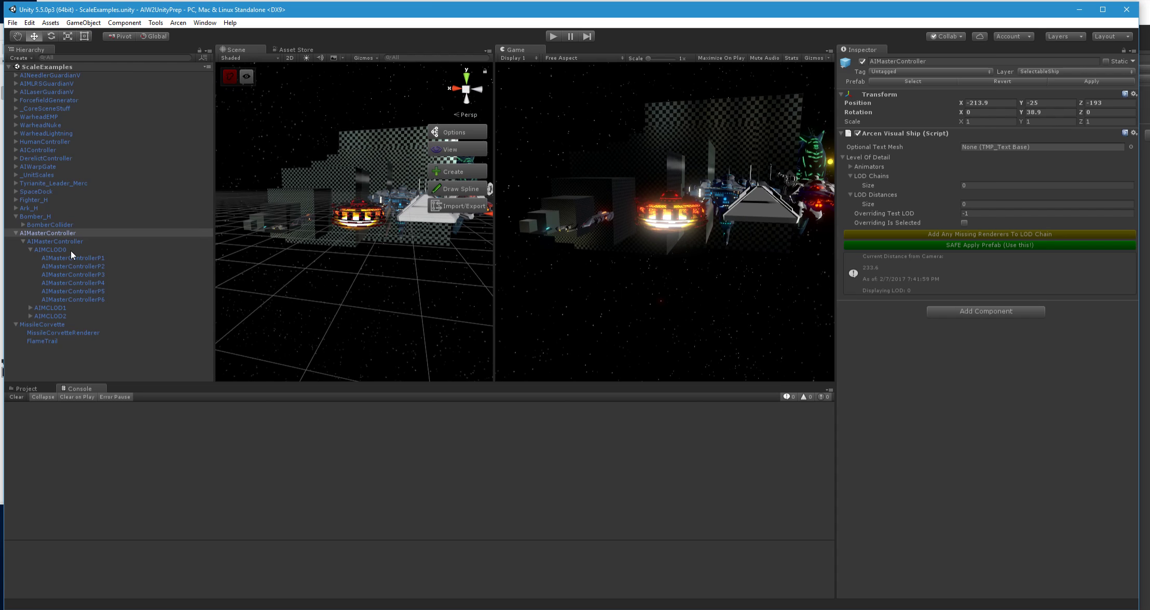
right_drag(257, 266, 294, 256)
click(53, 242)
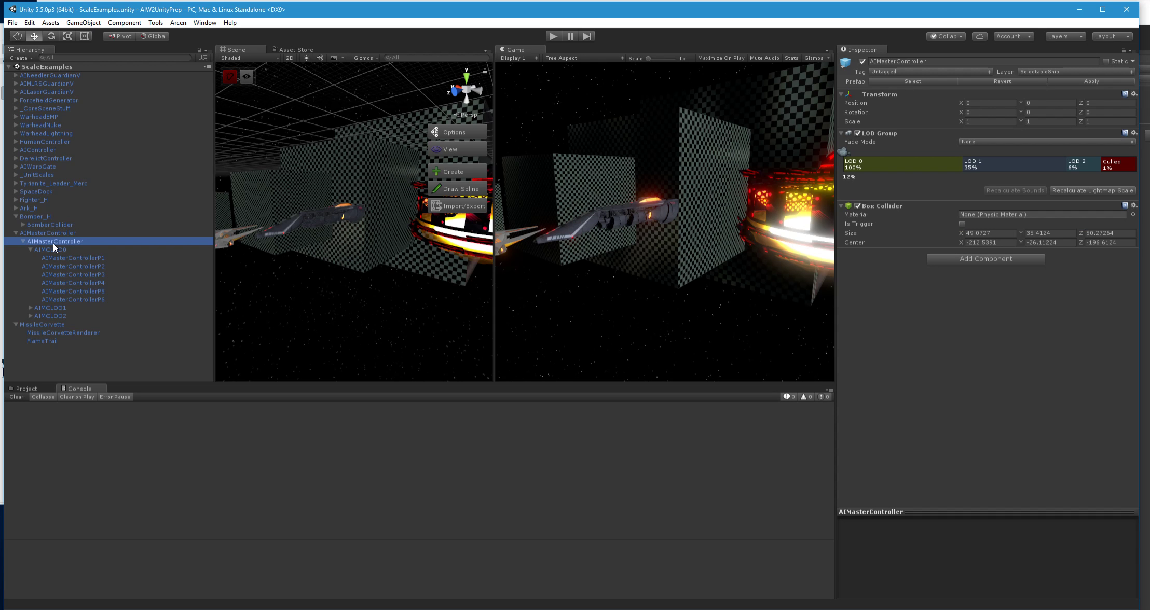
right_click(52, 244)
- Collapse AIMasterController, reselect MissileCorvette and fly the camera back and forward
click(15, 233)
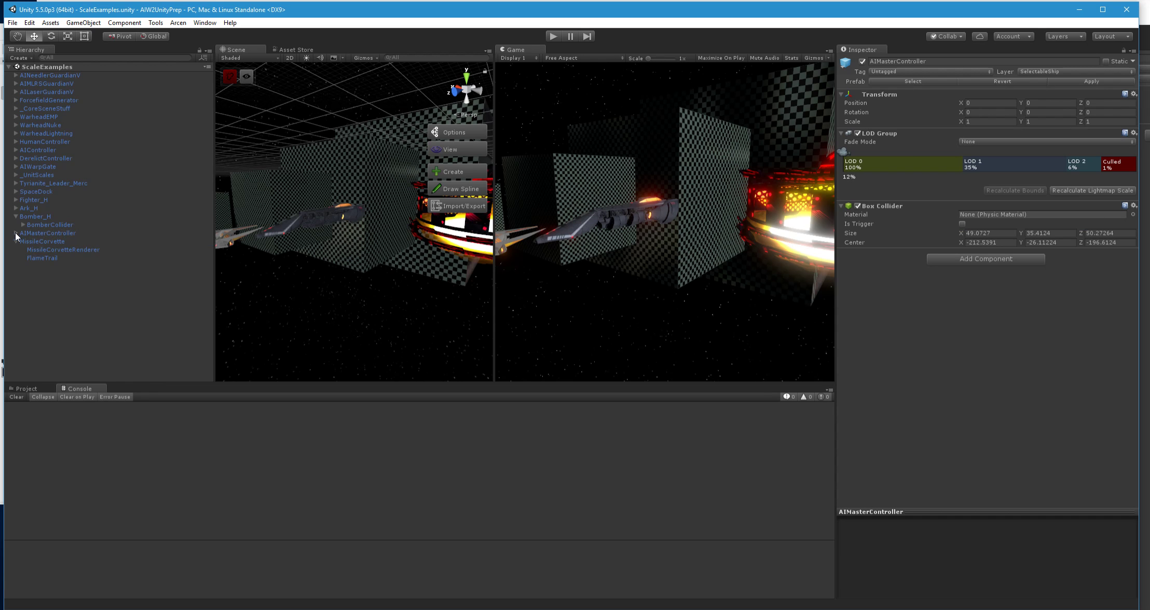
click(45, 241)
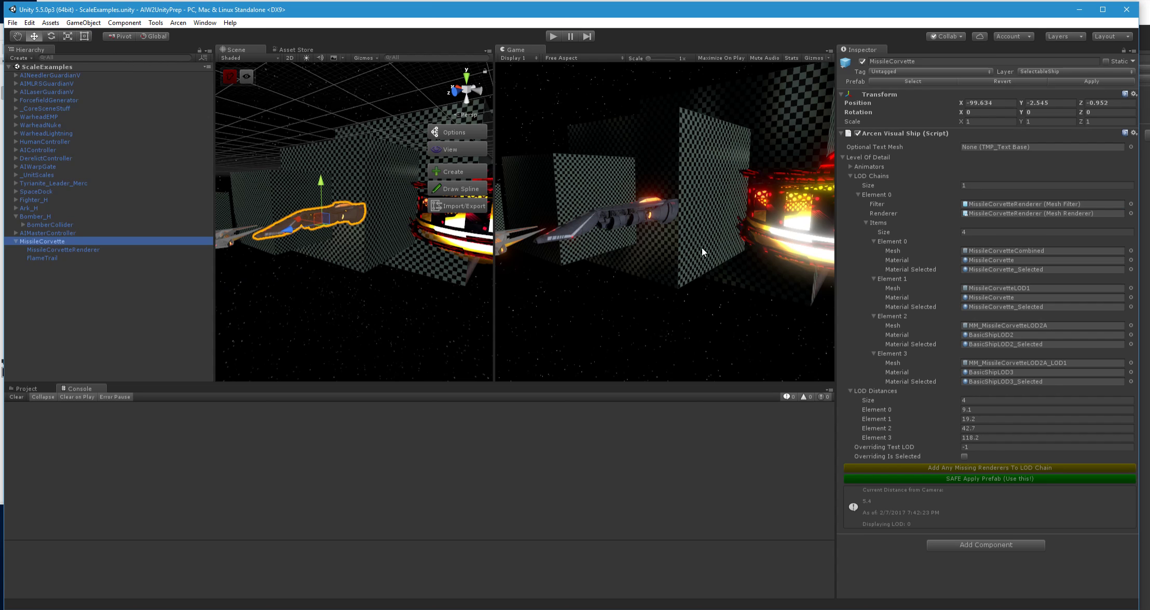
key(s)
mouse_move(280, 259)
right_down()
mouse_move(287, 246)
mouse_move(274, 251)
right_up()
key(w)
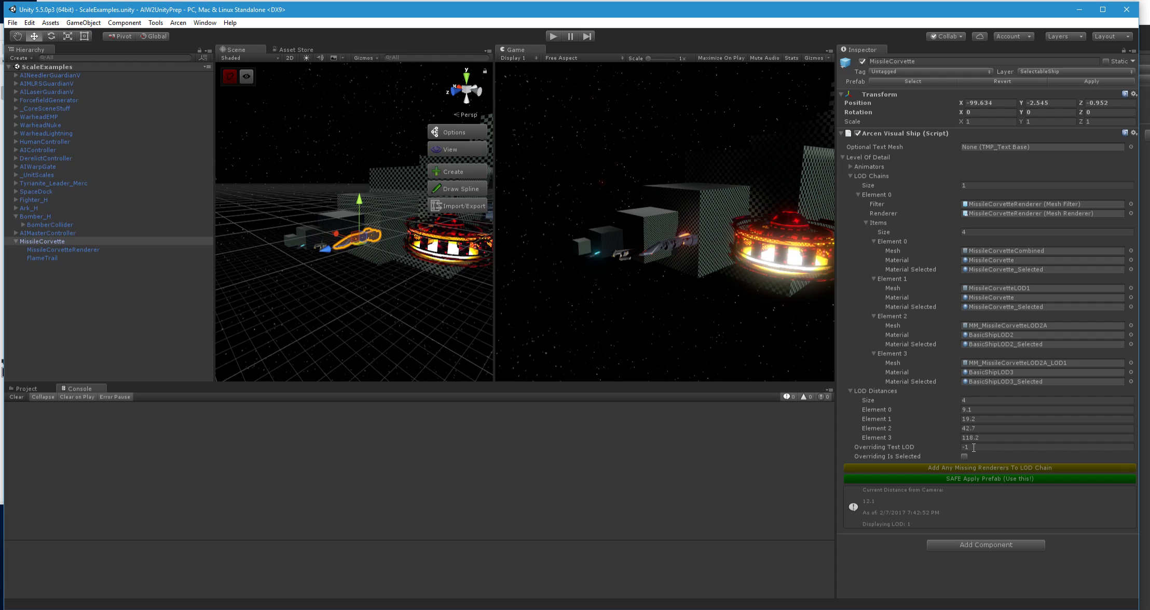
- Link the Game view and zoom in and out to cycle the ship through LOD 0–3
scroll(331, 306, up, 6)
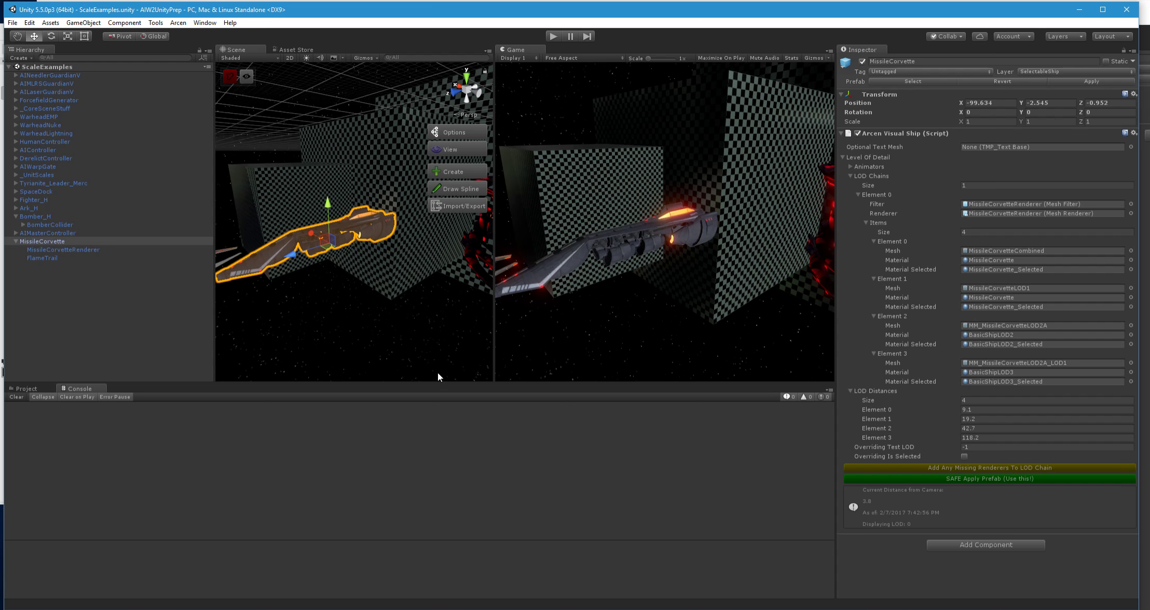
alt+drag(352, 254, 352, 254)
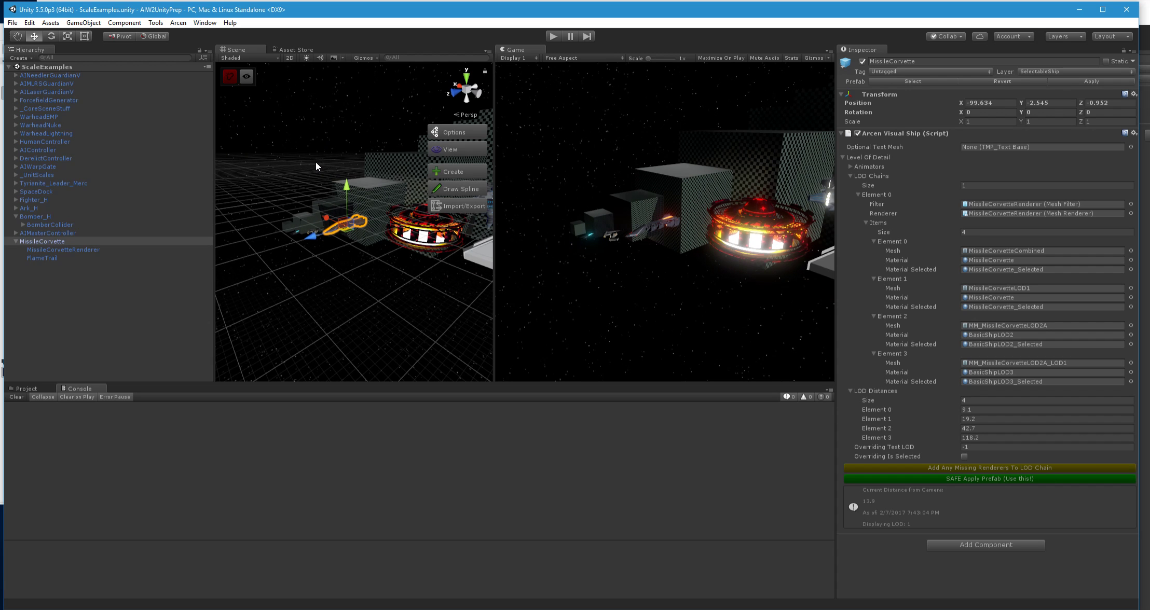
alt+drag(433, 312, 430, 302)
click(230, 76)
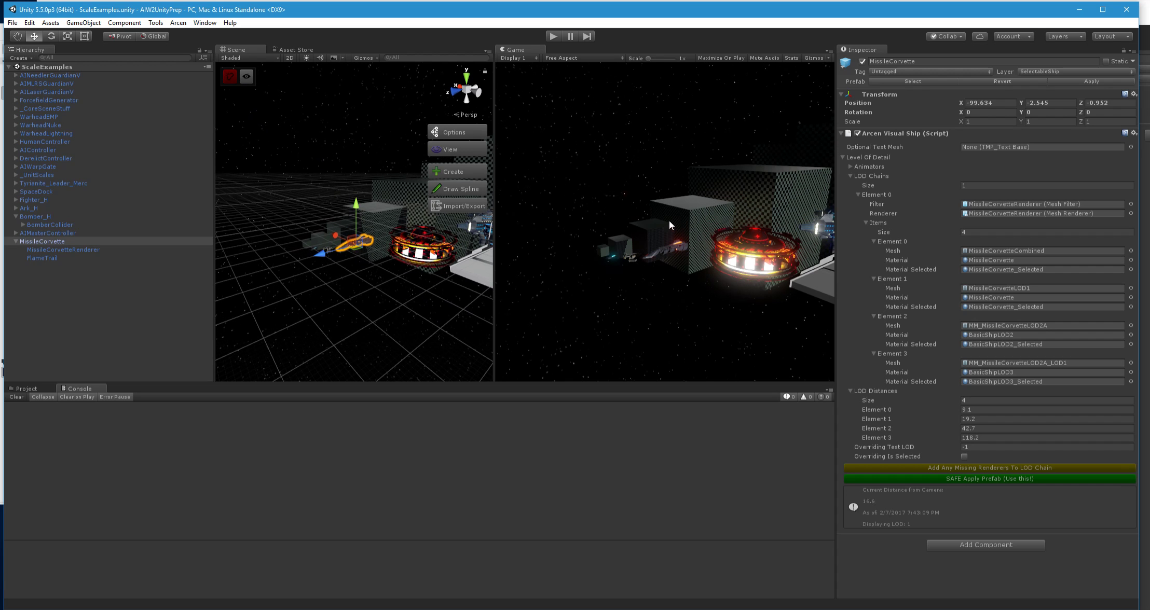
alt+drag(346, 252, 355, 294)
scroll(355, 295, up, 2)
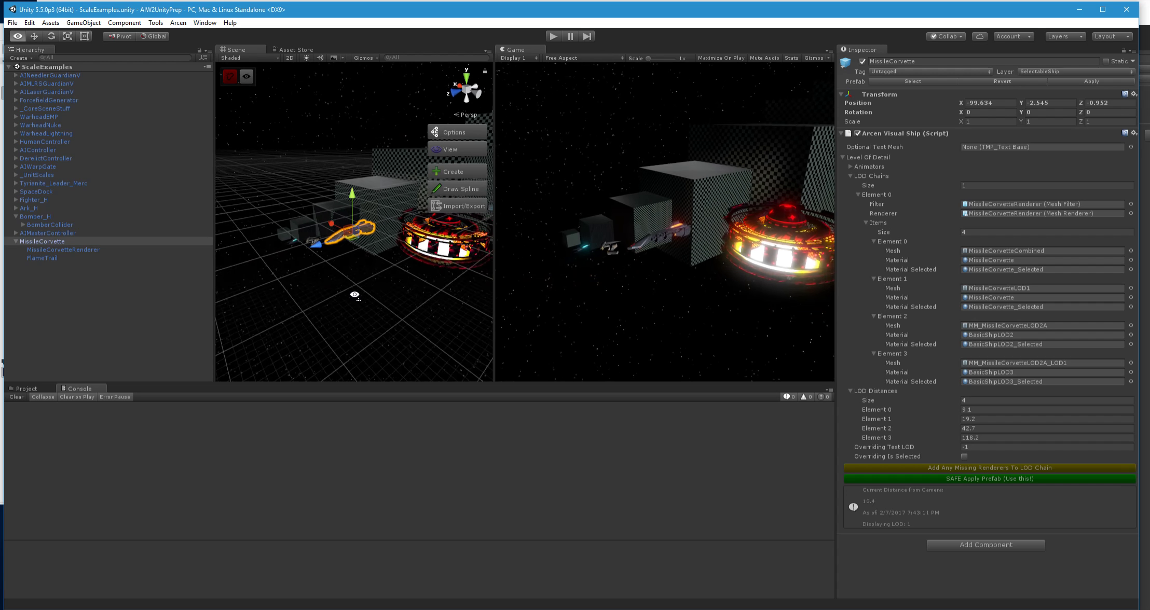
scroll(355, 295, down, 5)
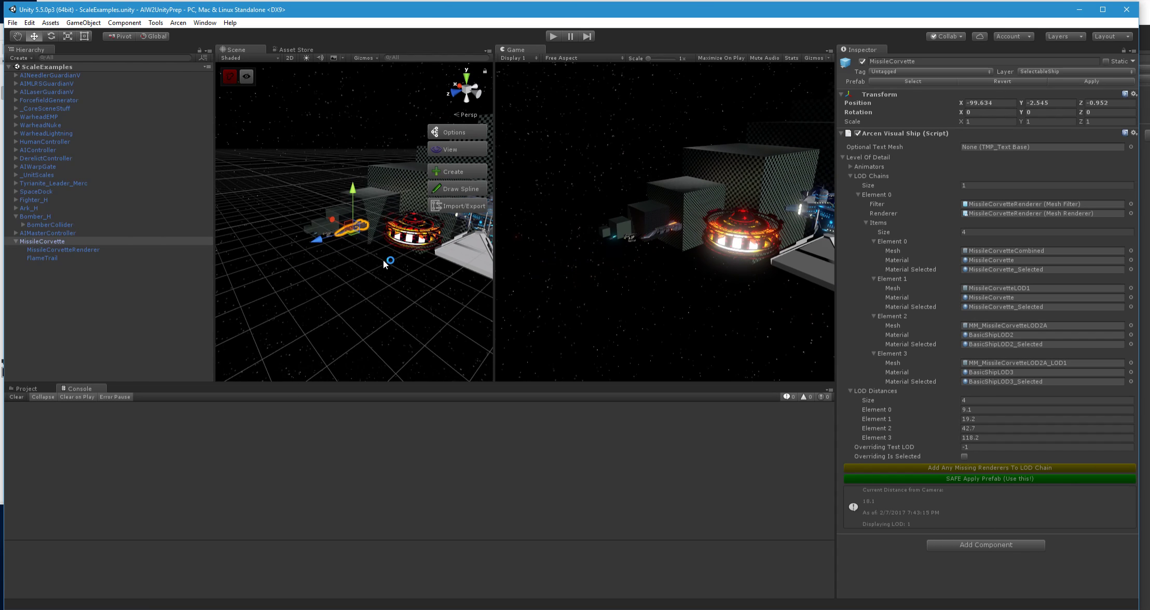
scroll(375, 260, down, 6)
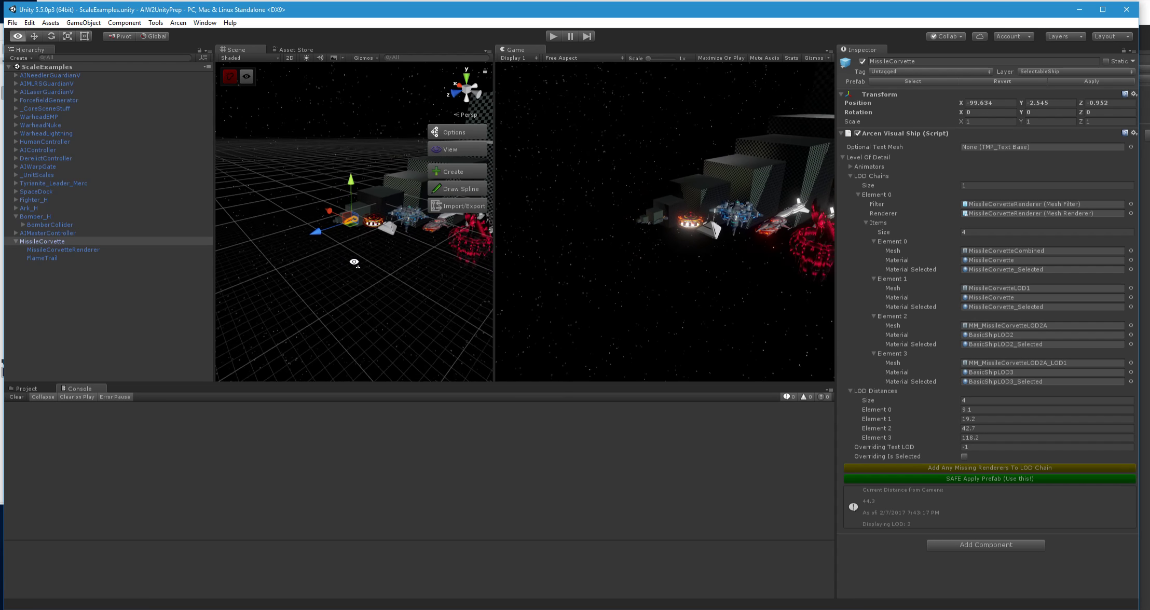
scroll(354, 262, up, 5)
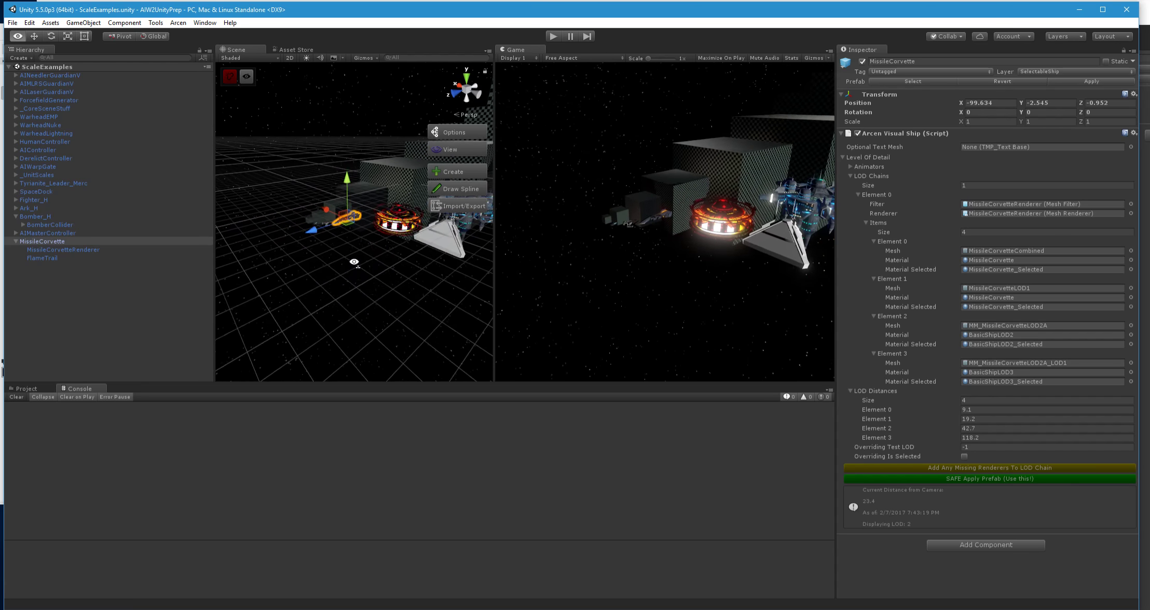
scroll(354, 262, up, 5)
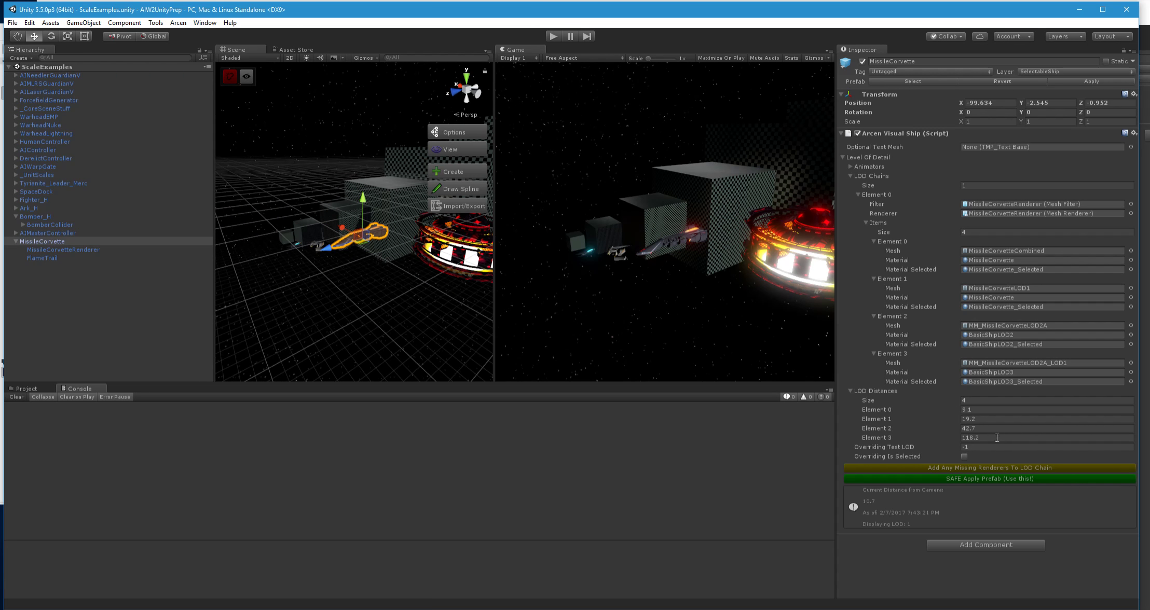
- Toggle the selected-material preview and force MissileCorvette's Overriding Test LOD to 2
click(992, 453)
click(964, 456)
click(970, 447)
text(2)
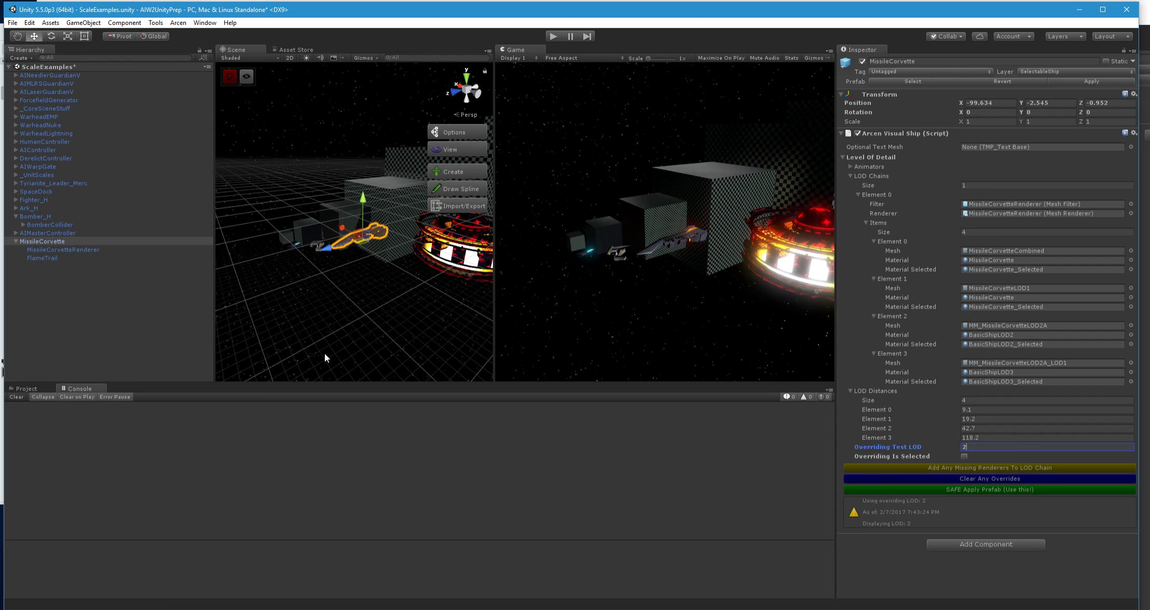
scroll(326, 294, up, 5)
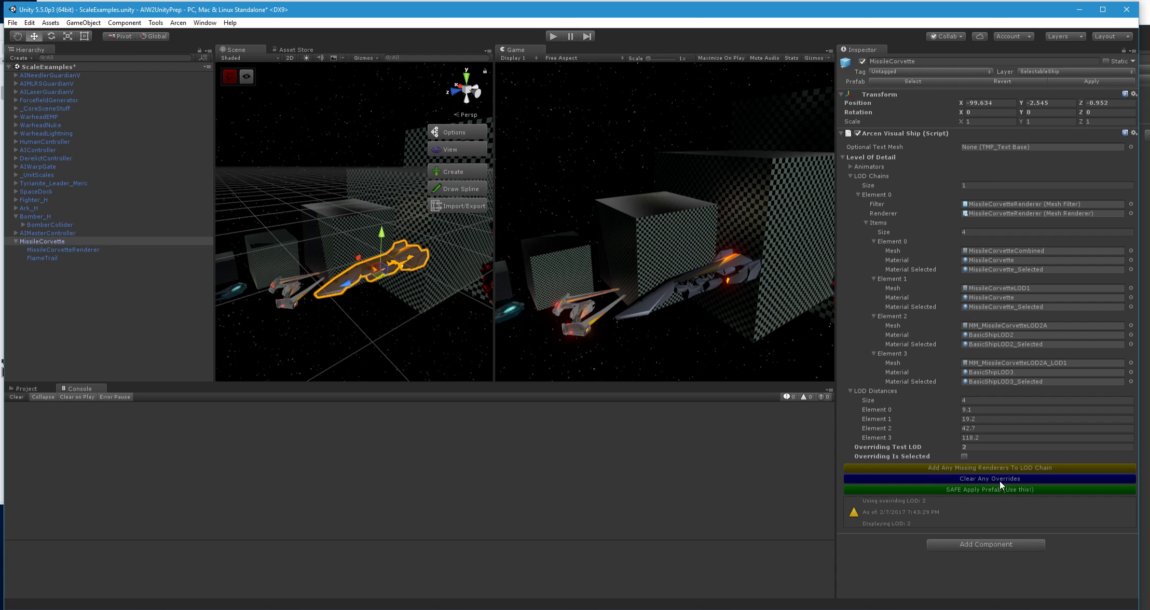
right_drag(411, 345, 388, 340)
- Test further Overriding Test LOD values, then clear the override back to -1
click(974, 448)
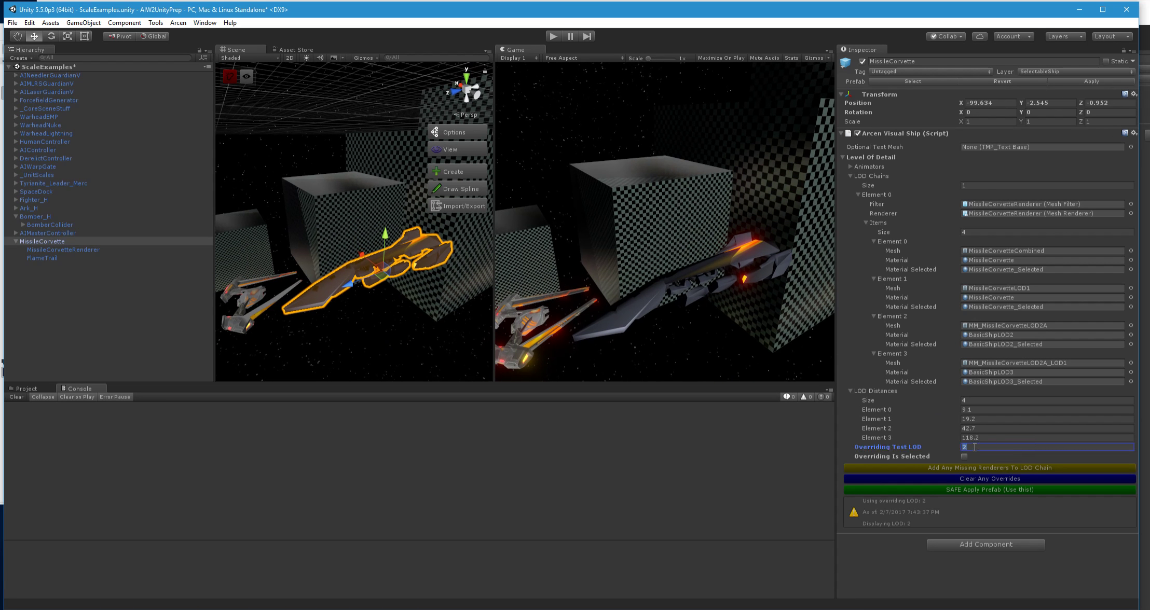
text(3)
right_drag(433, 326, 306, 301)
click(969, 447)
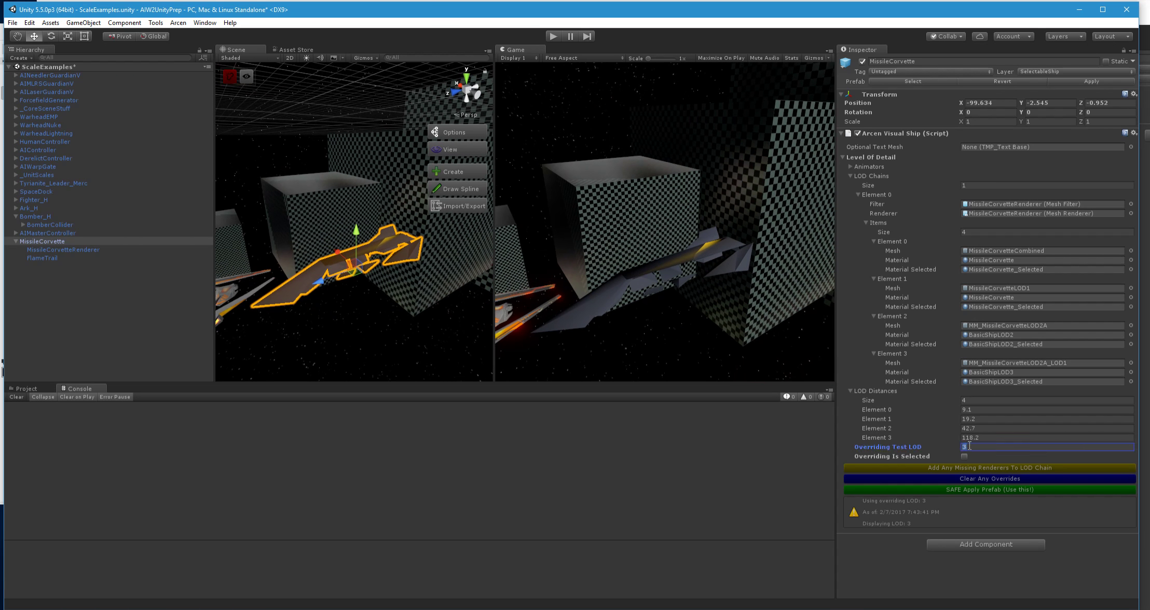
text(4)
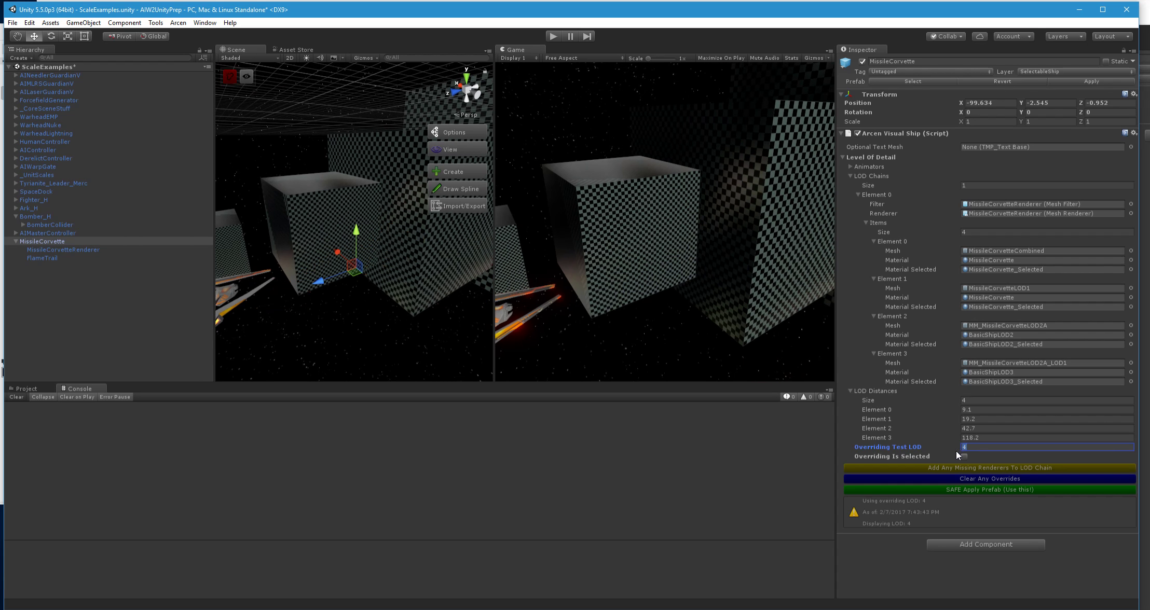
text(2)
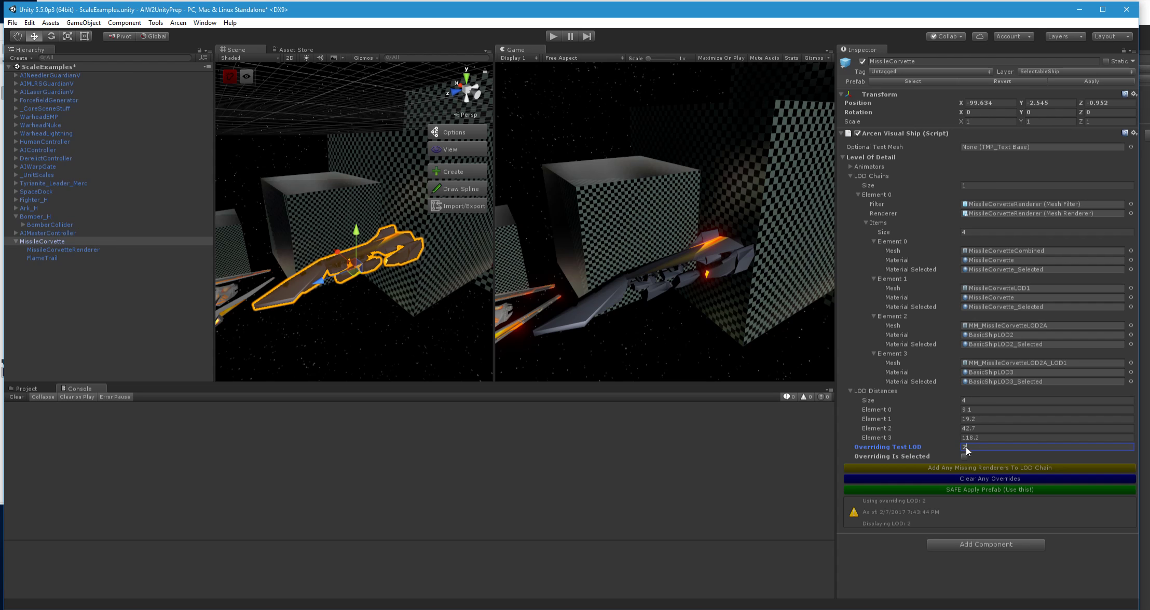
text(1)
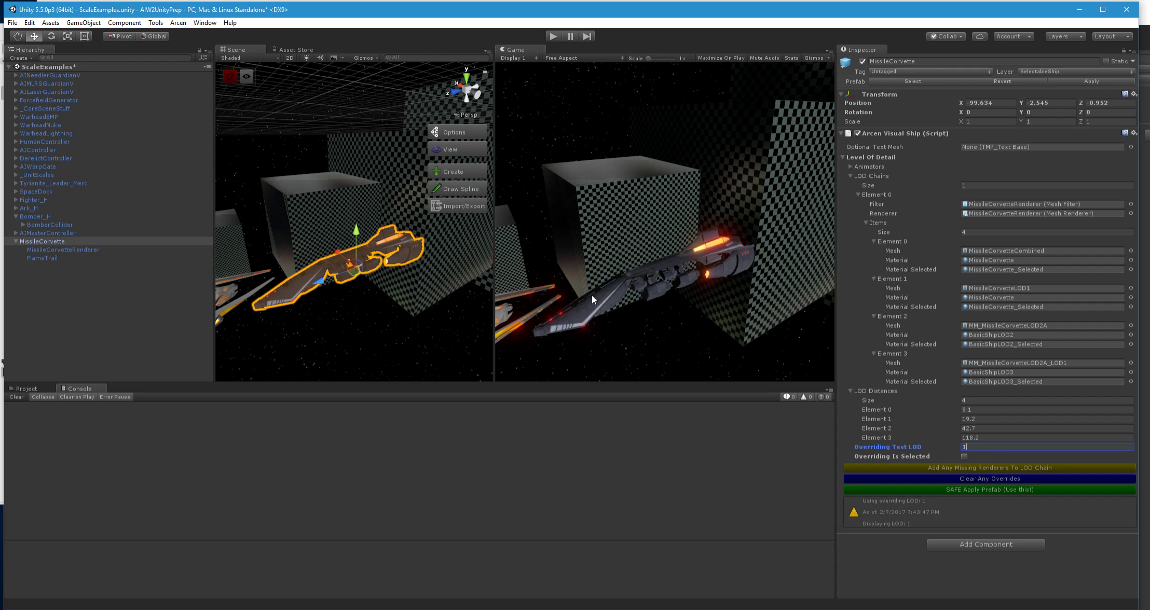
text(0)
click(991, 479)
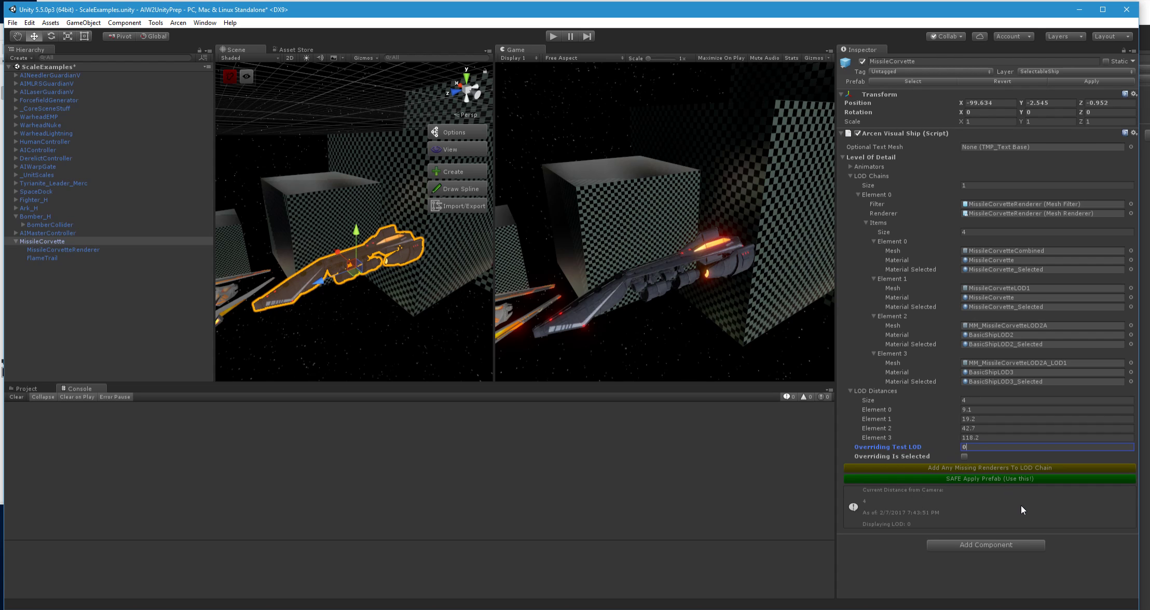
click(925, 430)
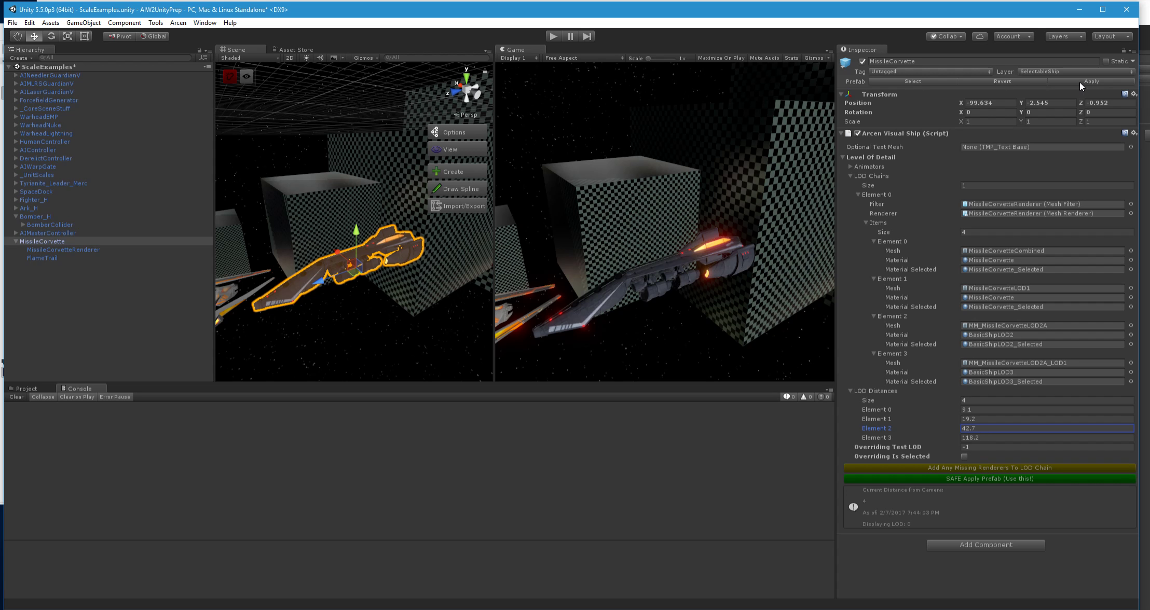
- Apply the MissileCorvette instance to its prefab and check the prefab asset in the Project window
key(Return)
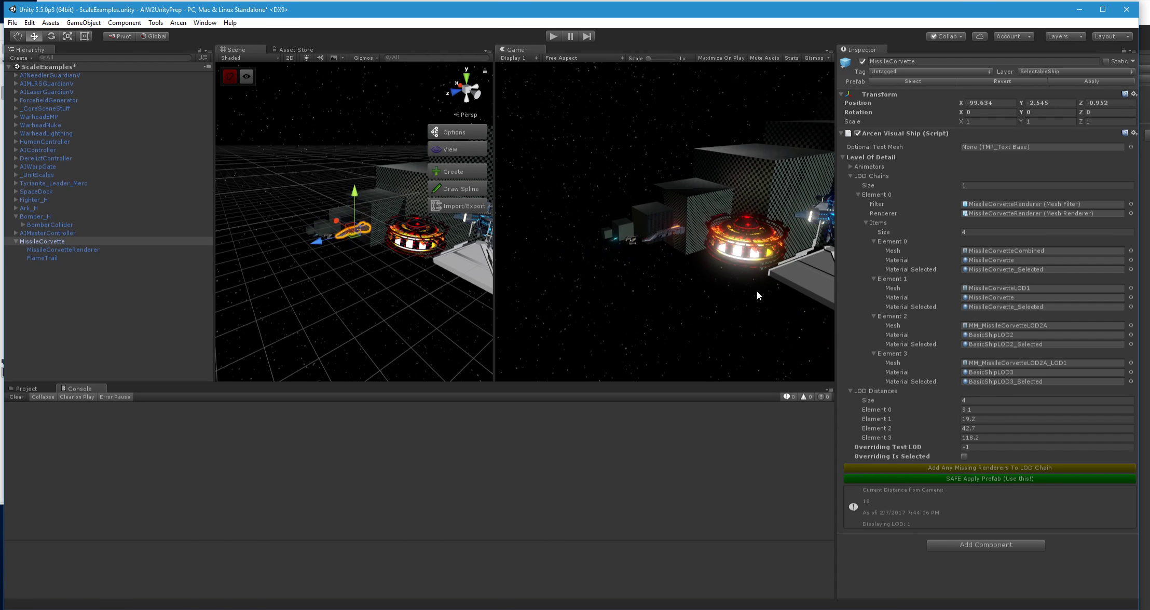
click(1088, 82)
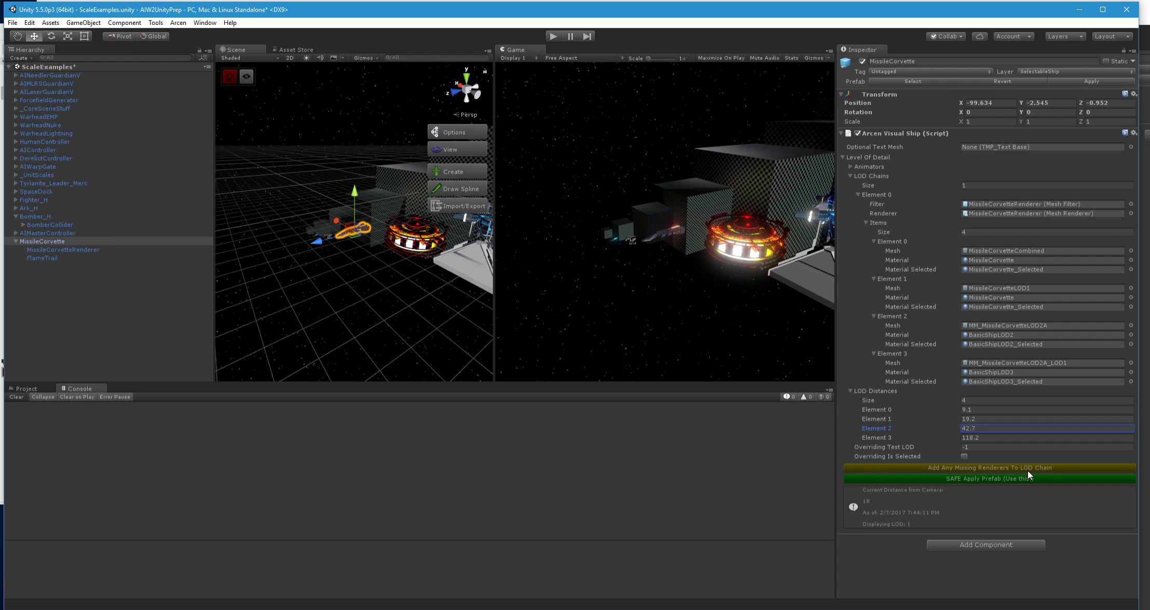
click(31, 389)
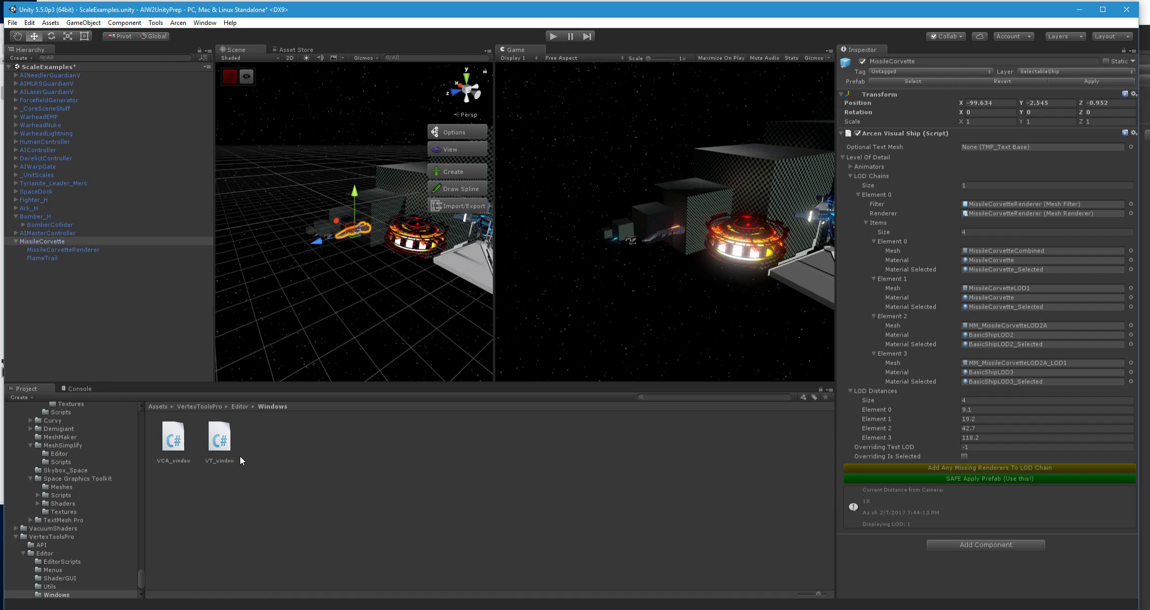
click(913, 82)
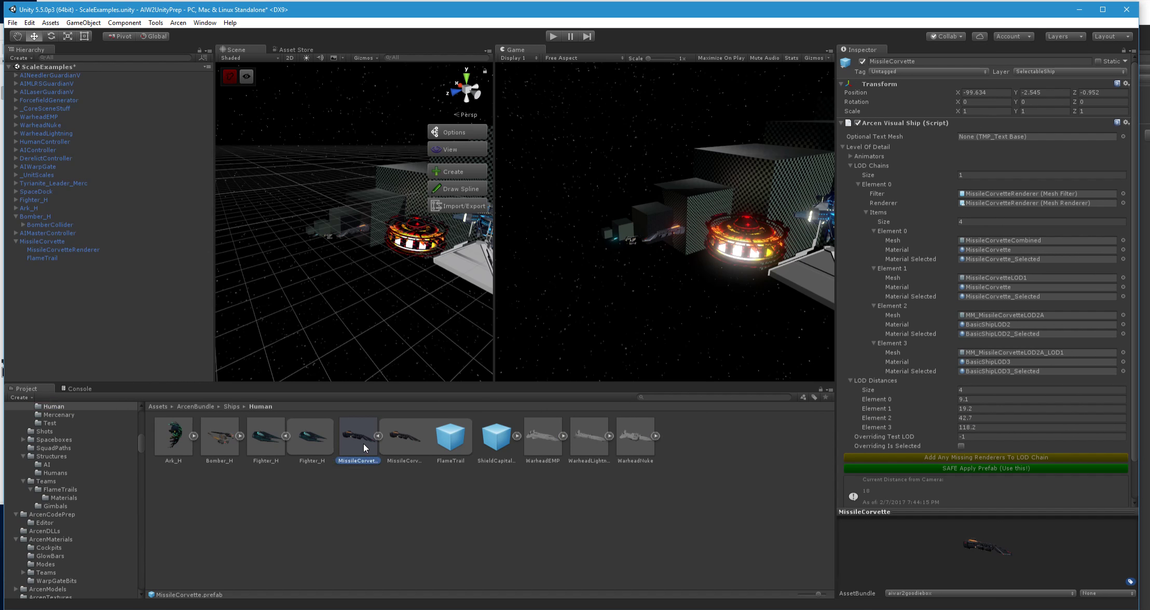
double_click(1033, 203)
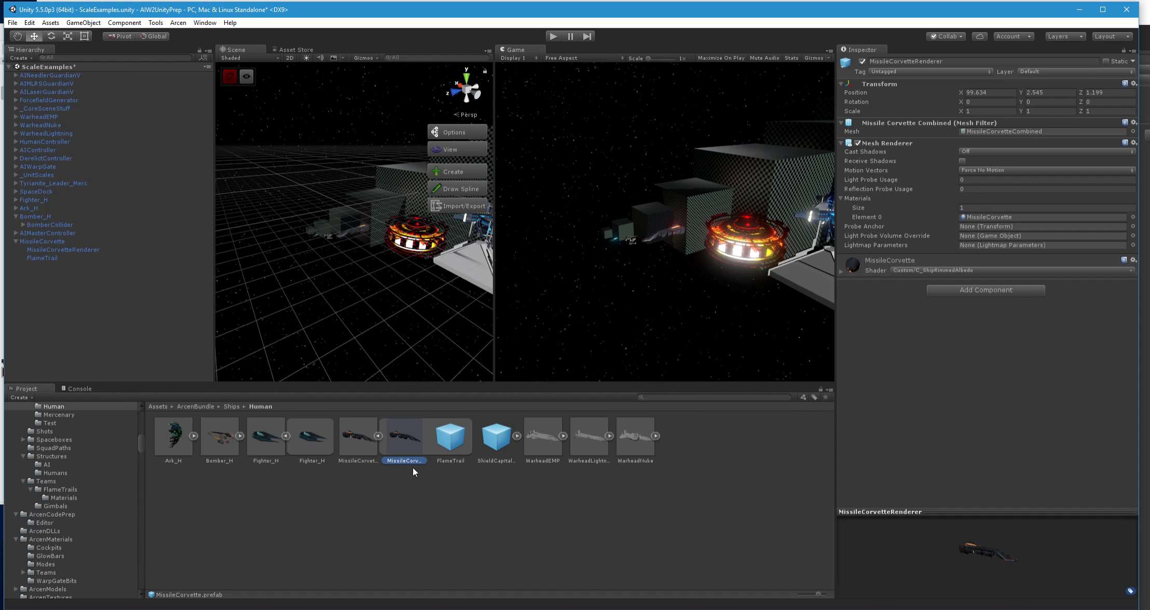
click(55, 241)
scroll(399, 298, down, 5)
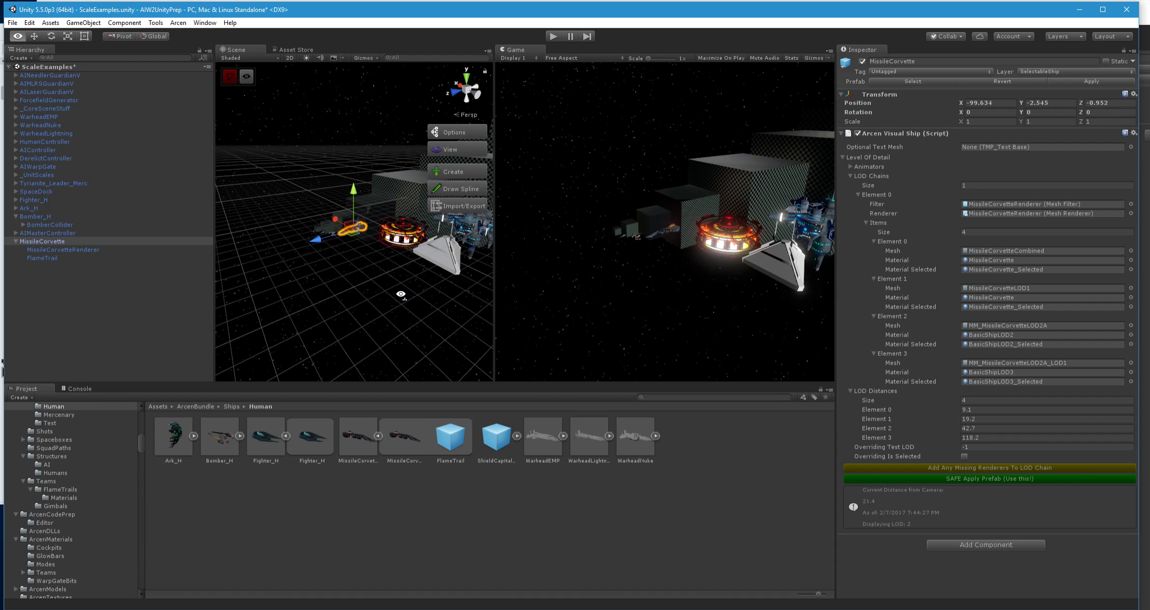
- Run SAFE Apply Prefab so the prefab is confirmed updated for LOD0
click(1093, 83)
click(407, 436)
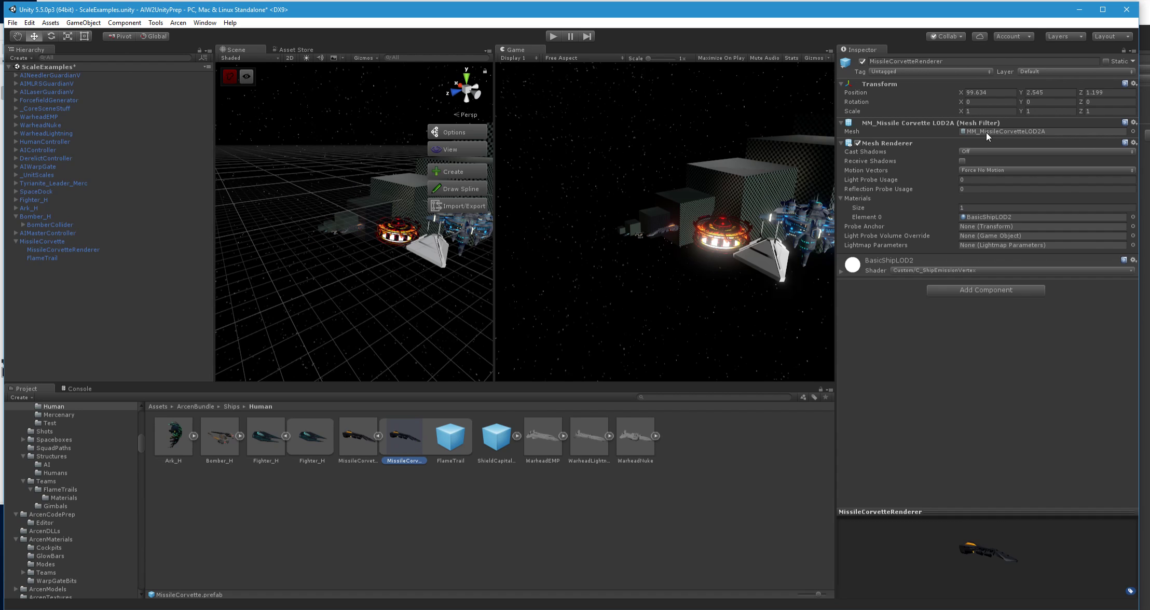
click(50, 240)
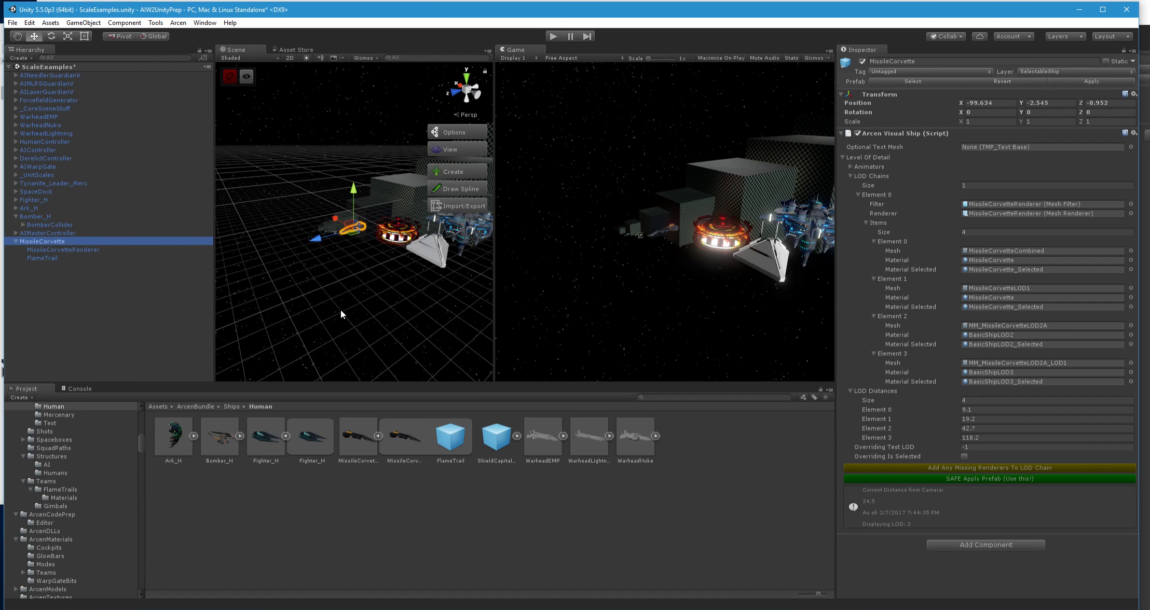
mouse_move(337, 302)
right_down()
mouse_move(334, 315)
mouse_move(310, 321)
mouse_move(332, 298)
right_up()
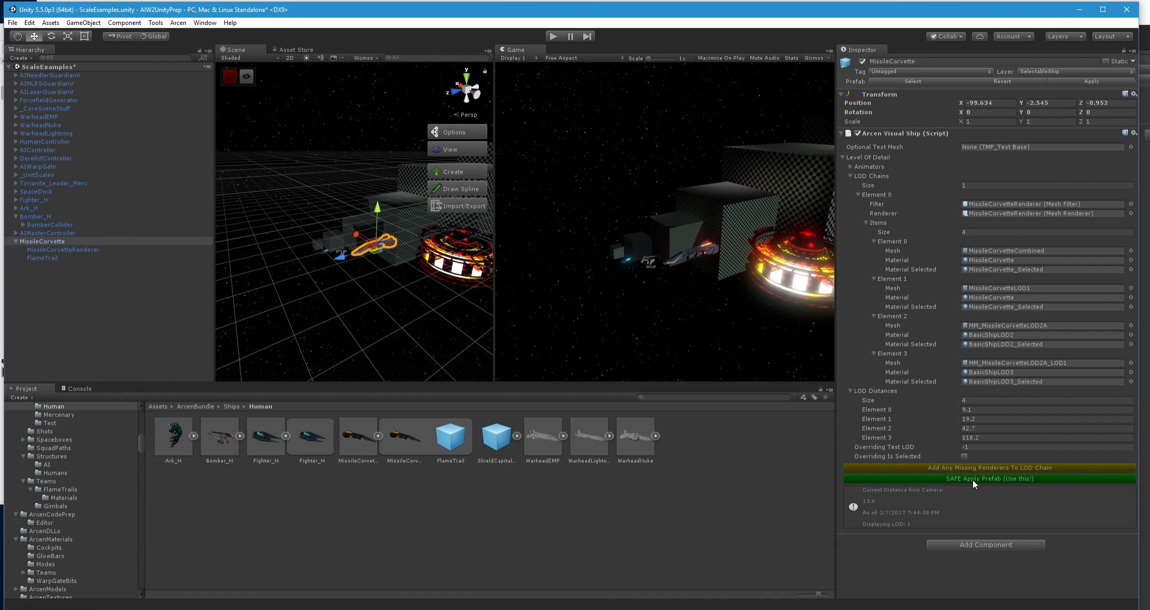
key(f)
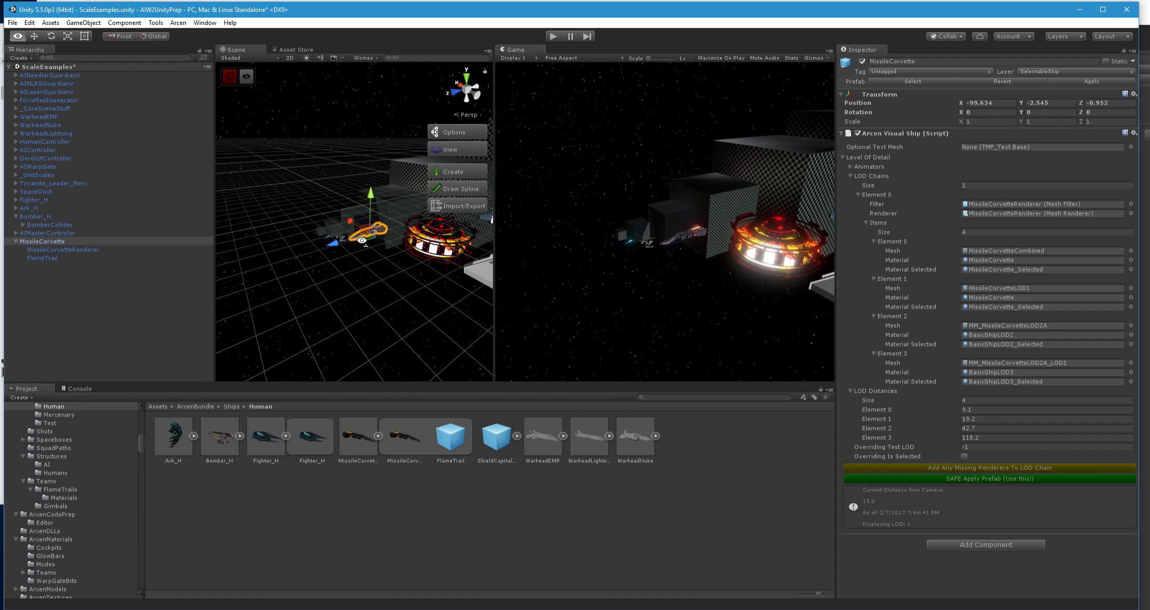
click(974, 479)
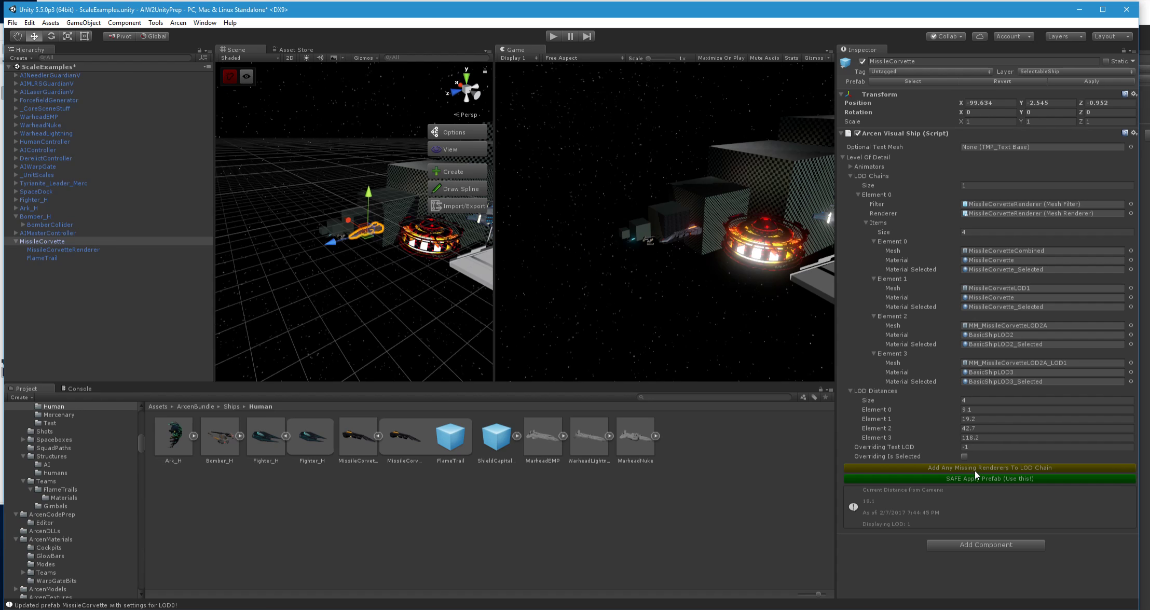
click(410, 441)
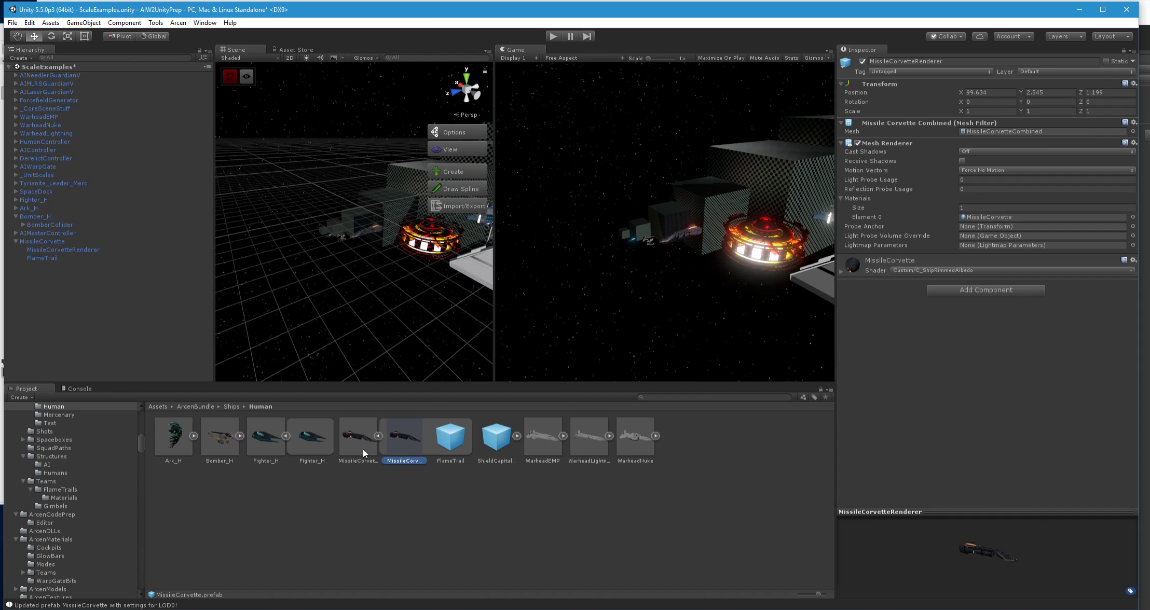
click(46, 241)
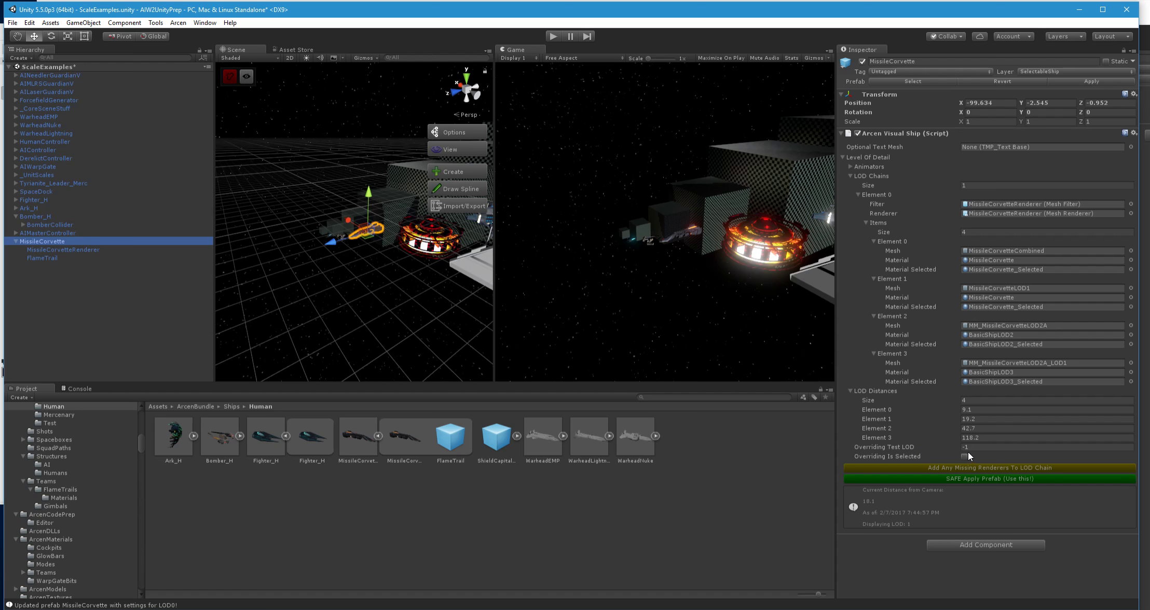
- Set Overriding Test LOD to 2, SAFE apply it, and browse the prefab assets
click(969, 449)
text(2)
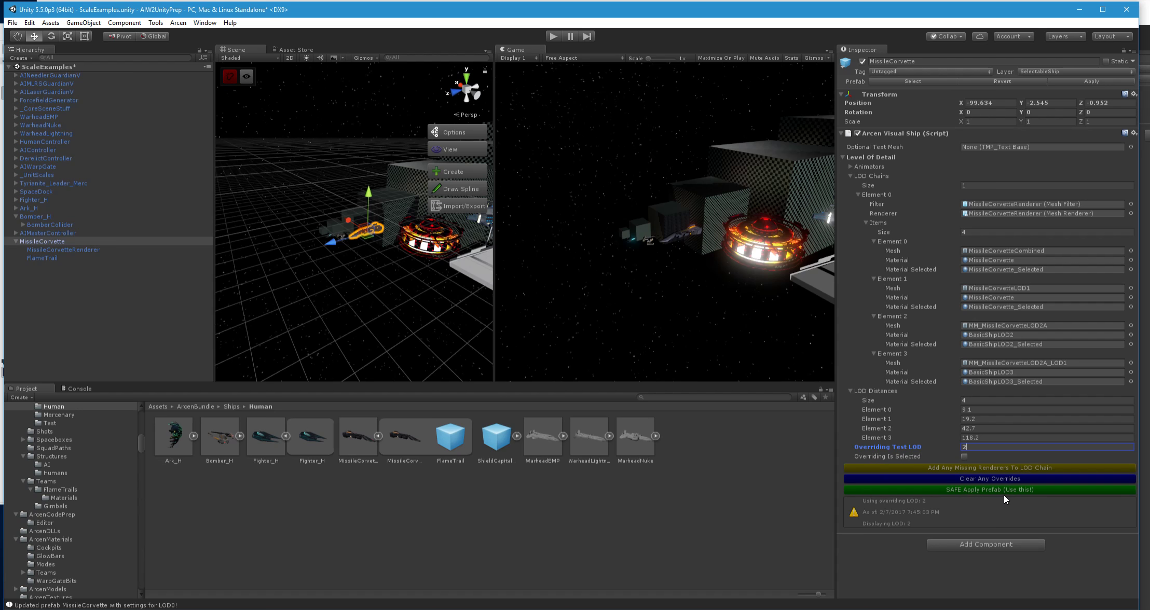
click(991, 490)
click(404, 441)
key(Left)
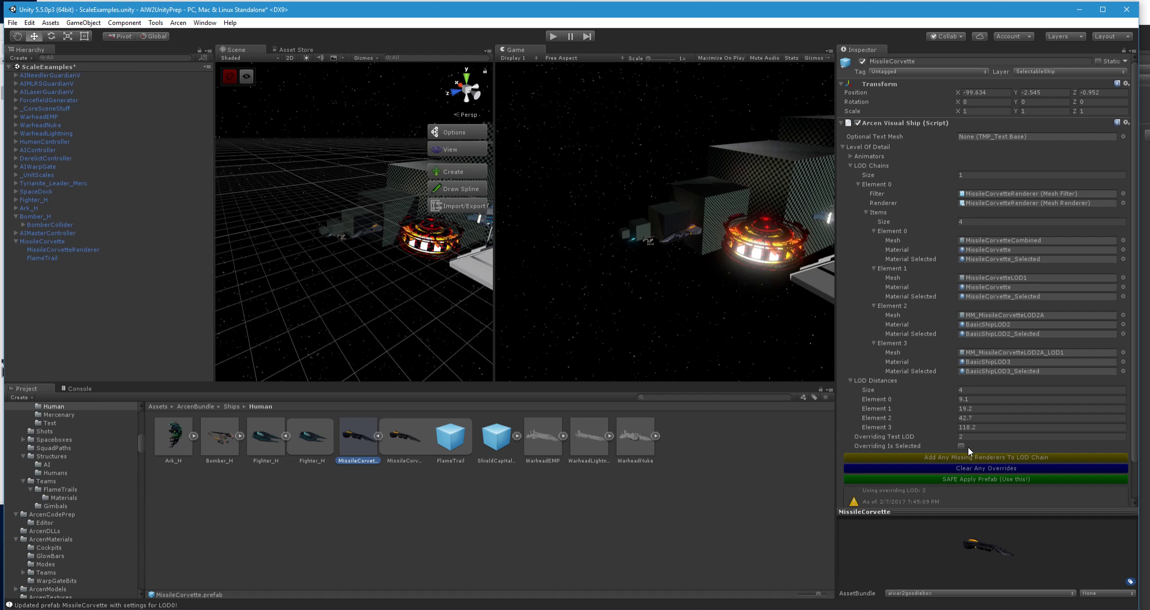
key(Right)
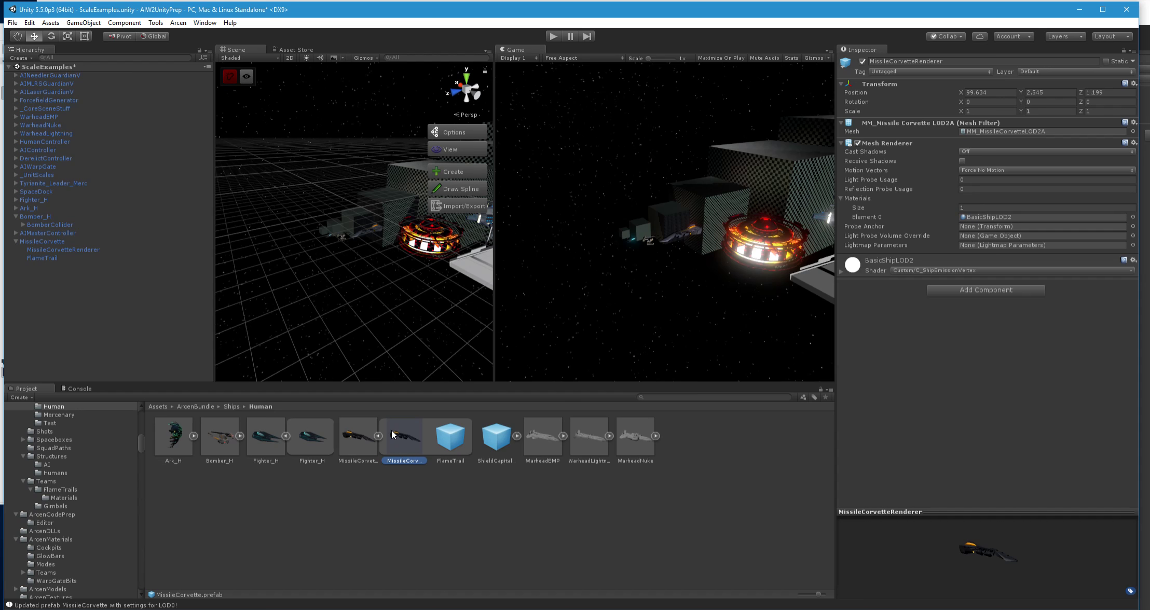
key(Left)
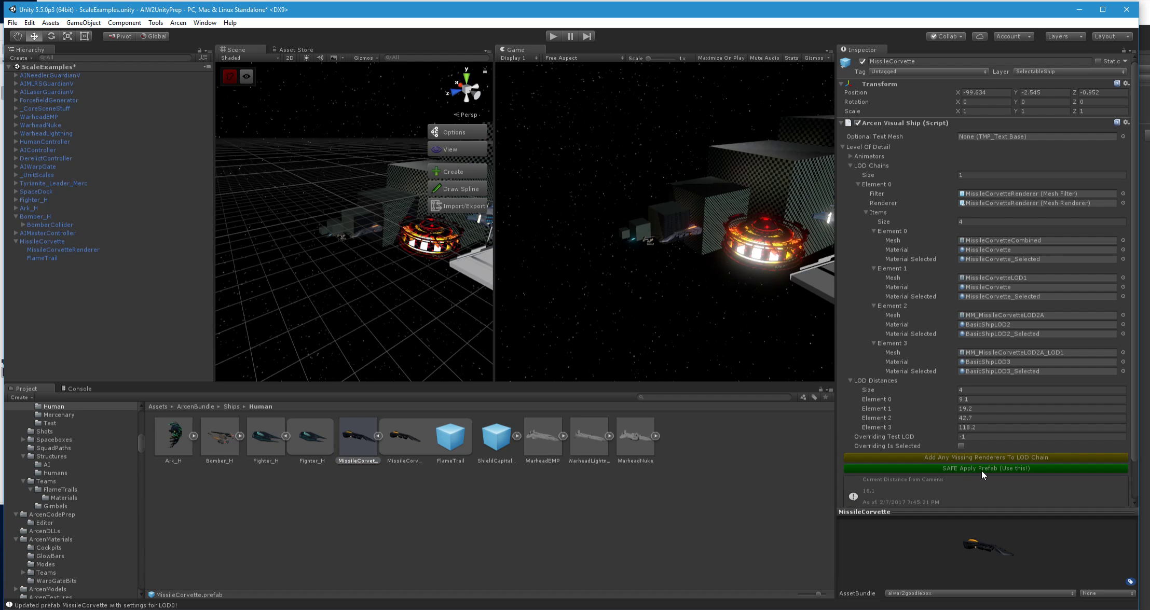
- Reselect the MissileCorvette instance and reapply the prefab with Overriding Test LOD at -1
click(981, 470)
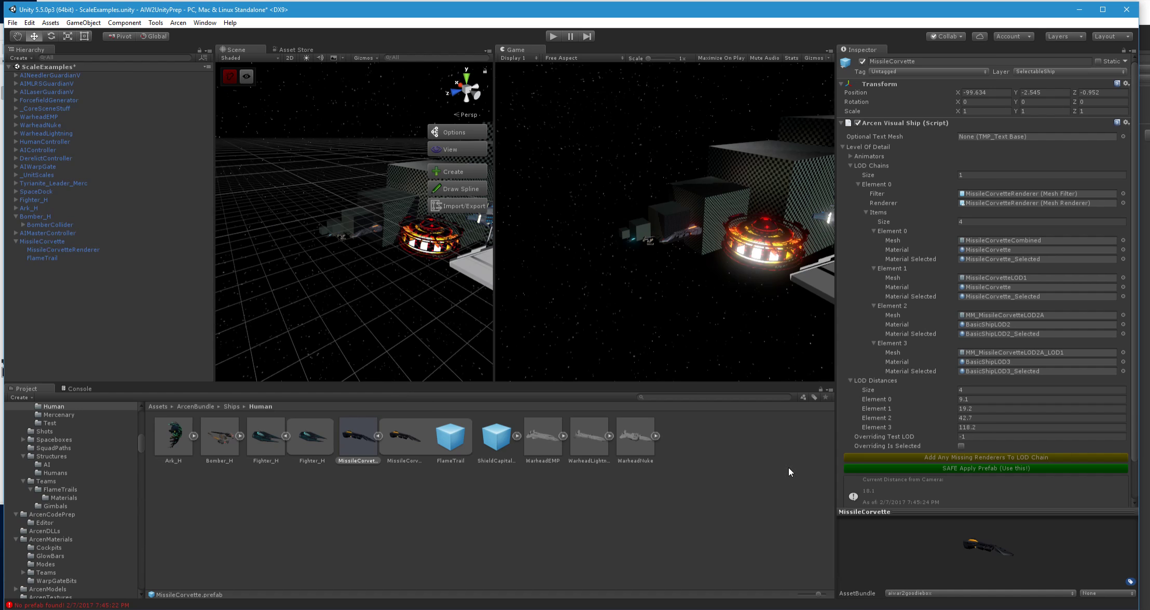
click(61, 241)
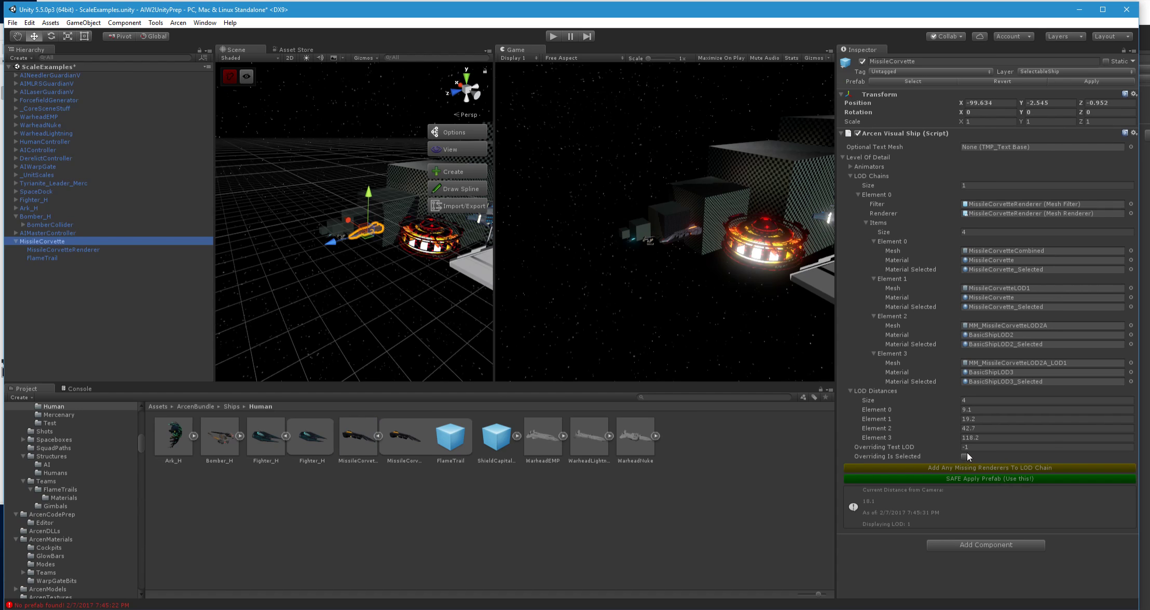
click(976, 479)
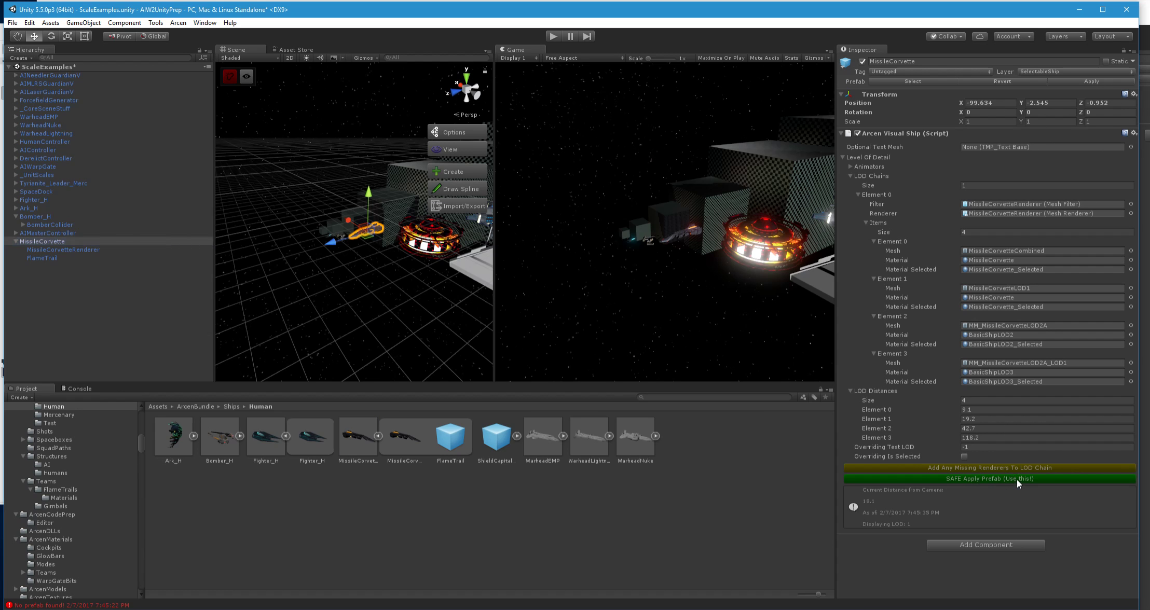
click(407, 452)
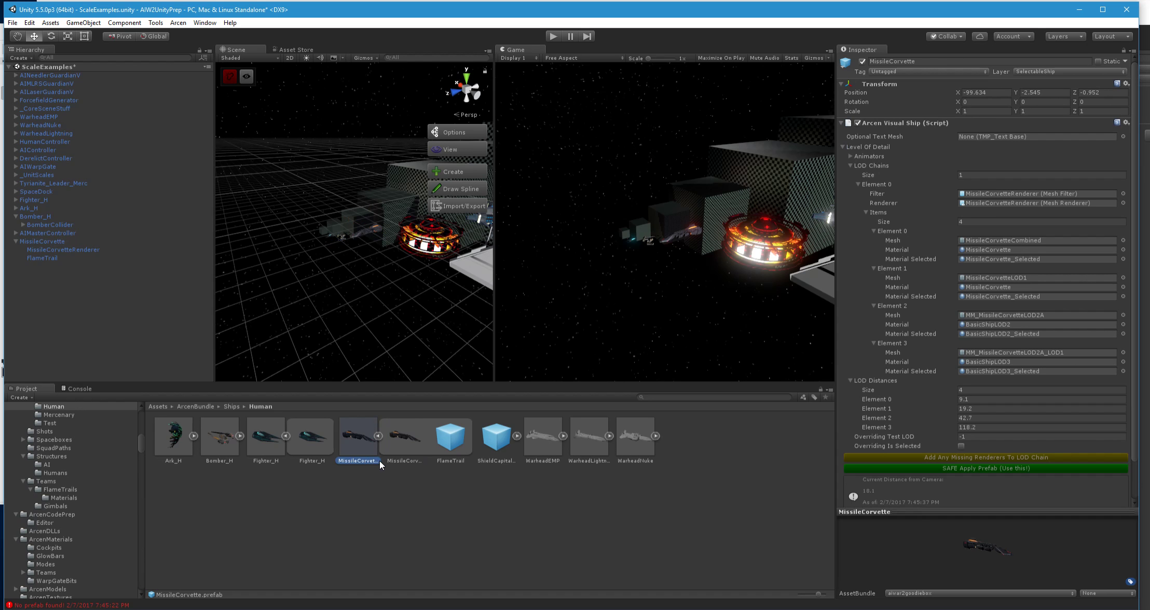
click(370, 451)
- Orbit the Scene view across the ship lineup toward the small fighter near the bottom
alt+drag(347, 327, 405, 325)
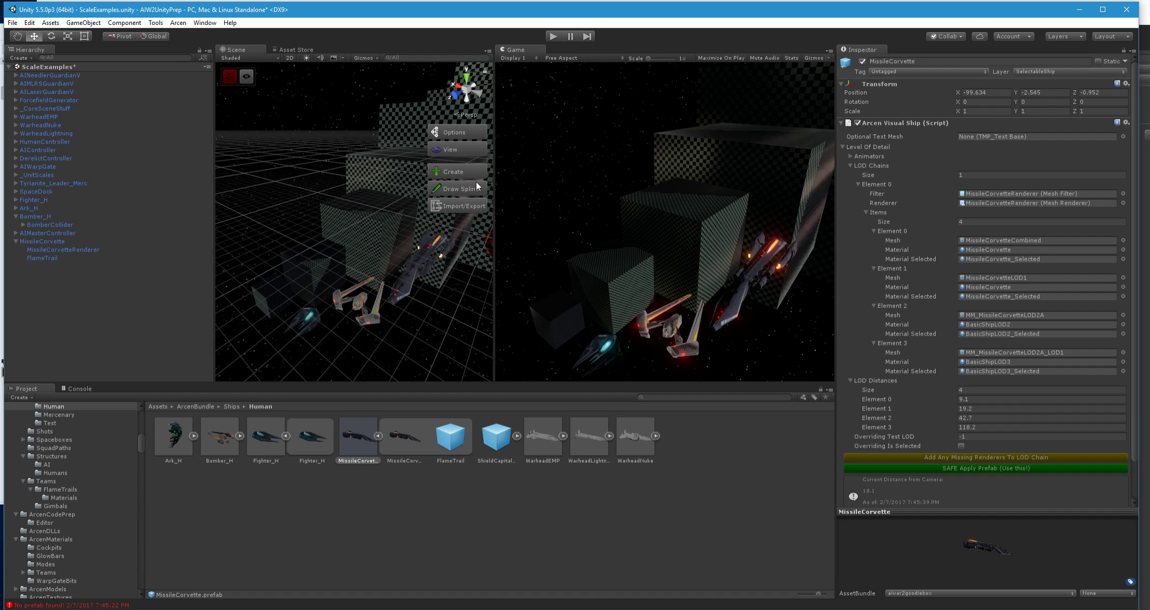
- Select Fighter_H and expand all its children, HumanFighterLOD0–LOD3 and FlameTrail
click(316, 322)
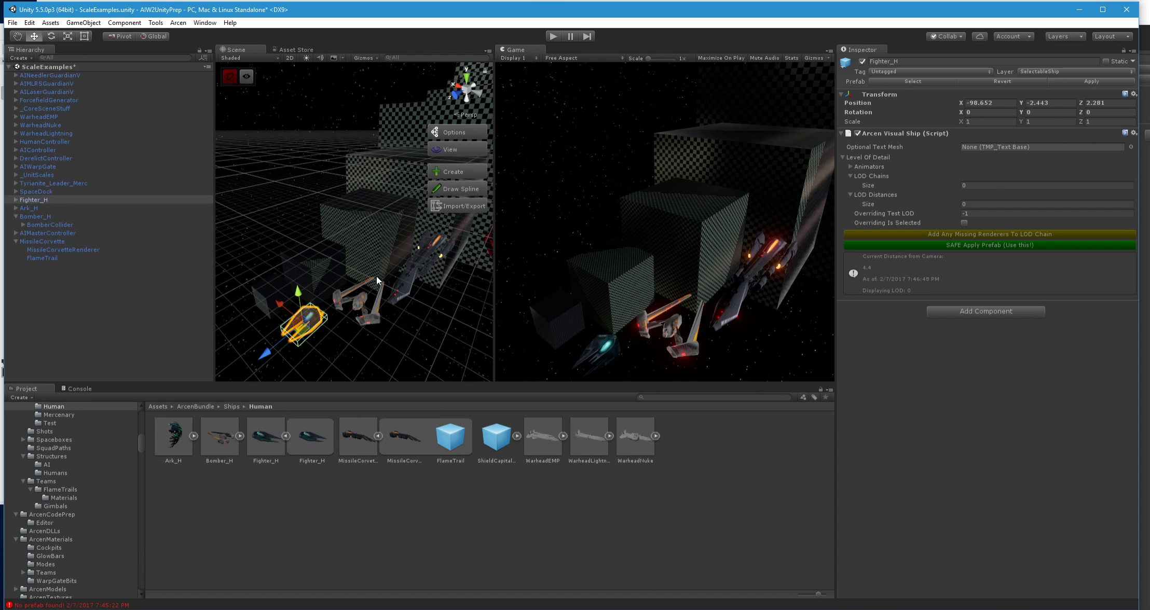
alt+click(16, 200)
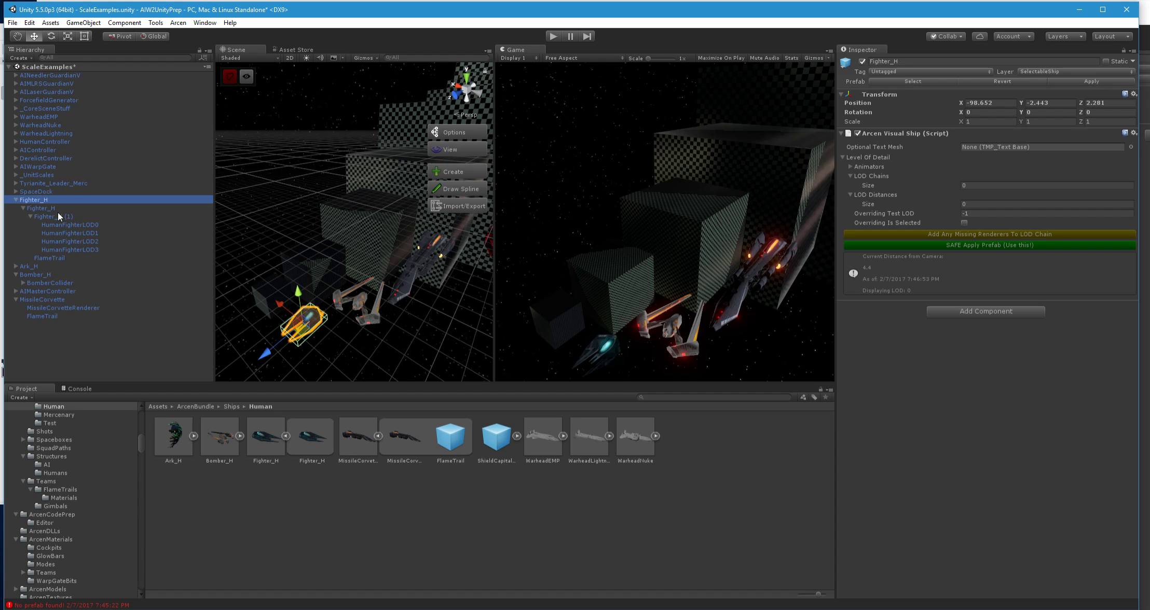
alt+drag(357, 371, 398, 360)
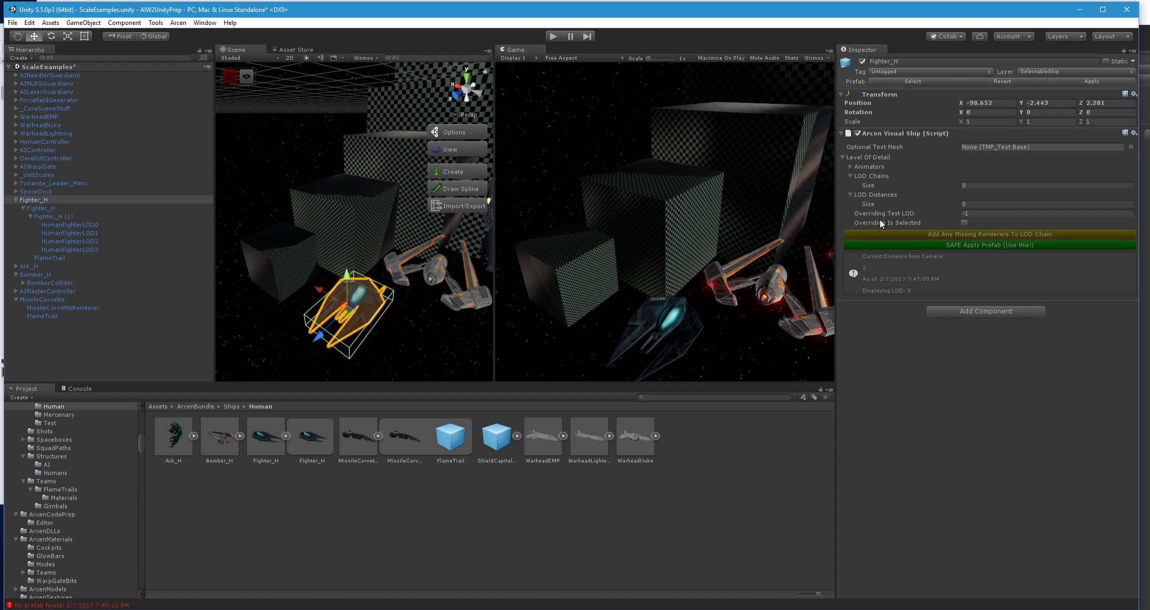
- Browse Fighter_H's Arcen Visual Ship foldouts and start editing the LOD Distances size
click(842, 157)
click(843, 157)
click(850, 167)
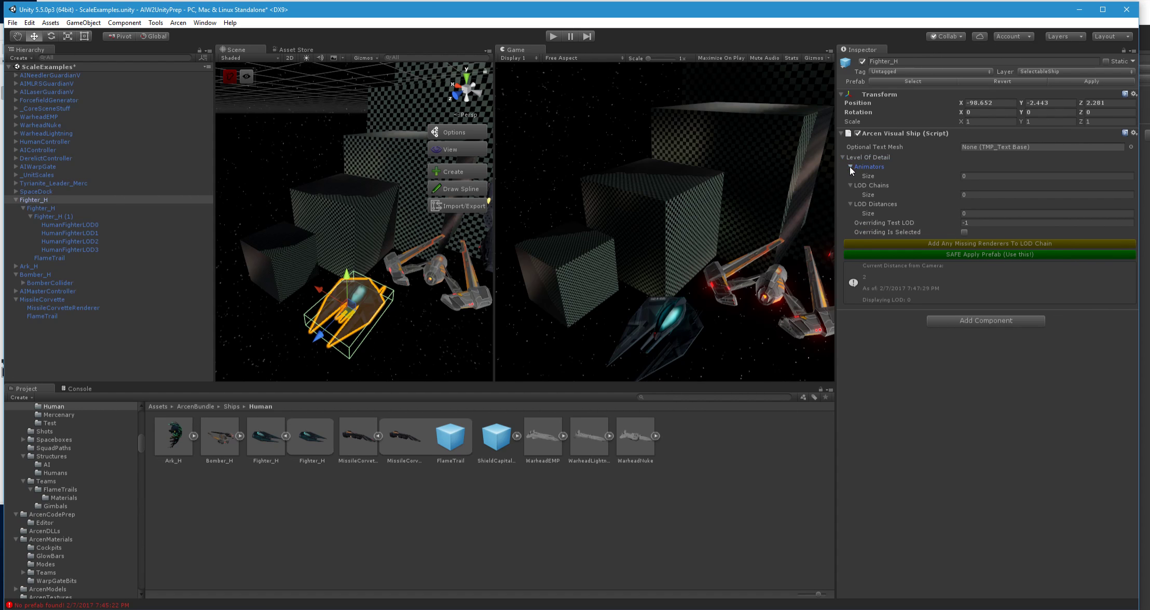
click(850, 167)
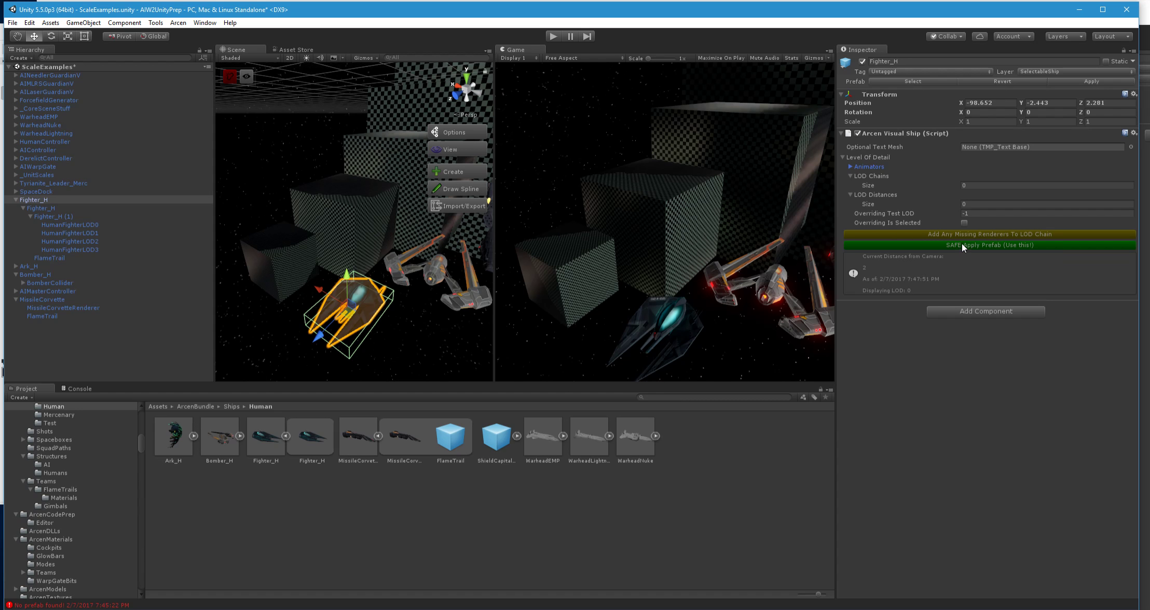
click(970, 203)
- Size LOD Distances to 4 and set Elements 0 and 1 to 2 and 5.6, using Fighter_H (1)'s LOD Group as reference
text(4)
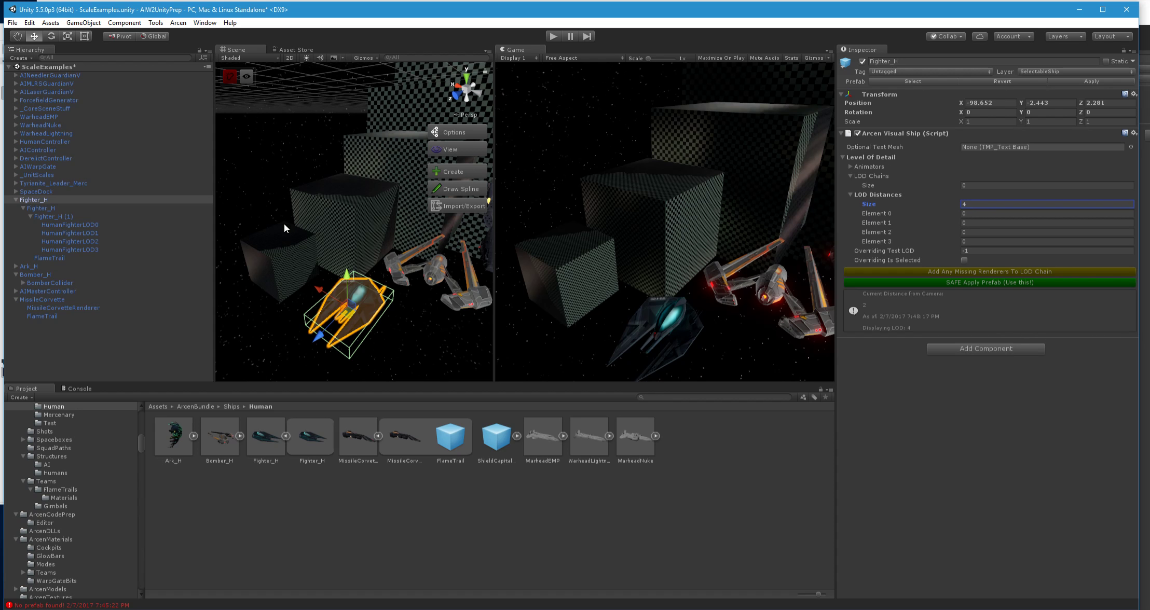
click(47, 217)
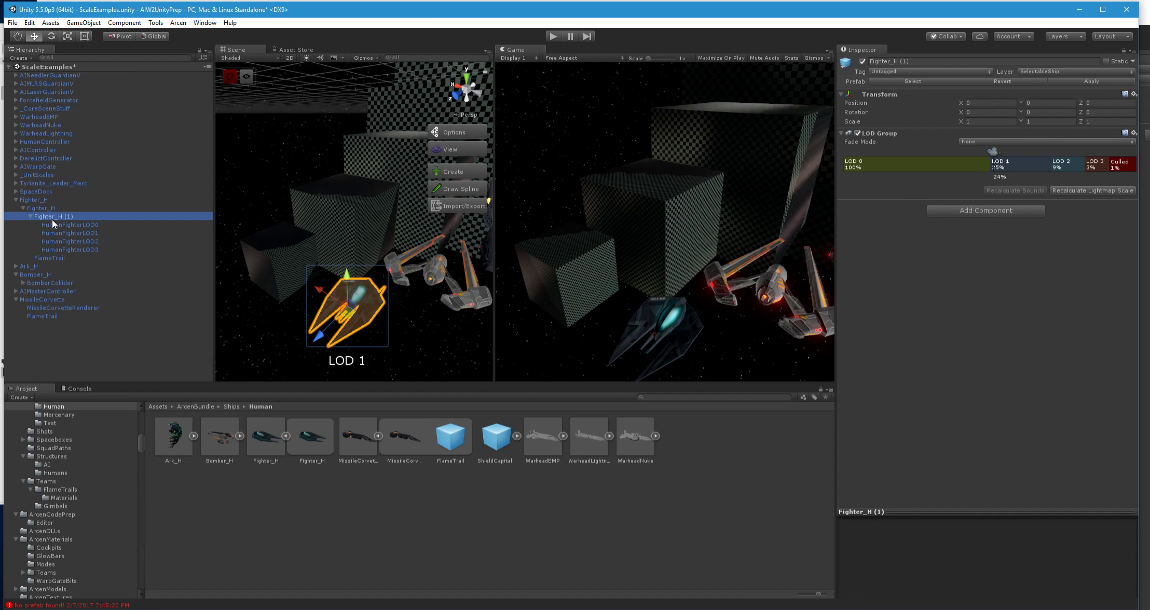
drag(994, 152, 991, 149)
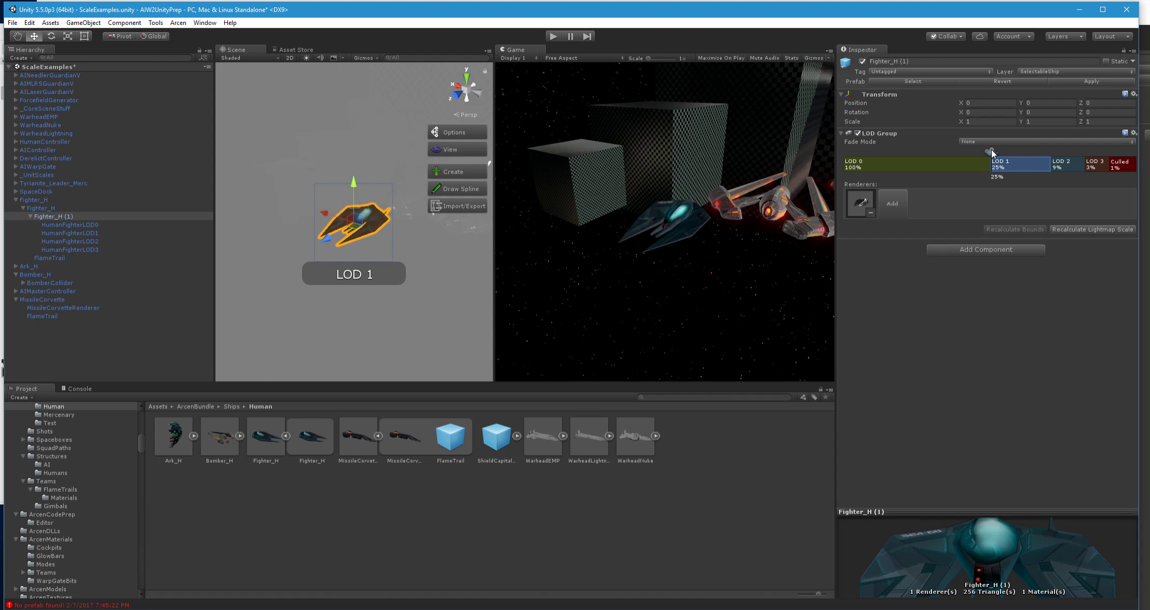
drag(991, 149, 992, 151)
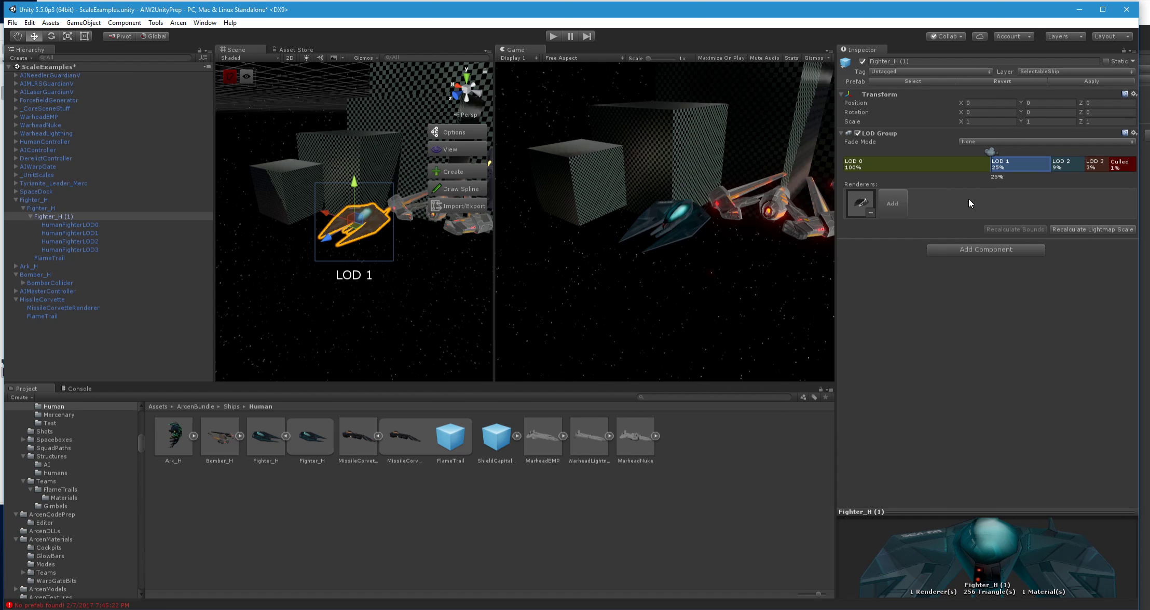
click(40, 200)
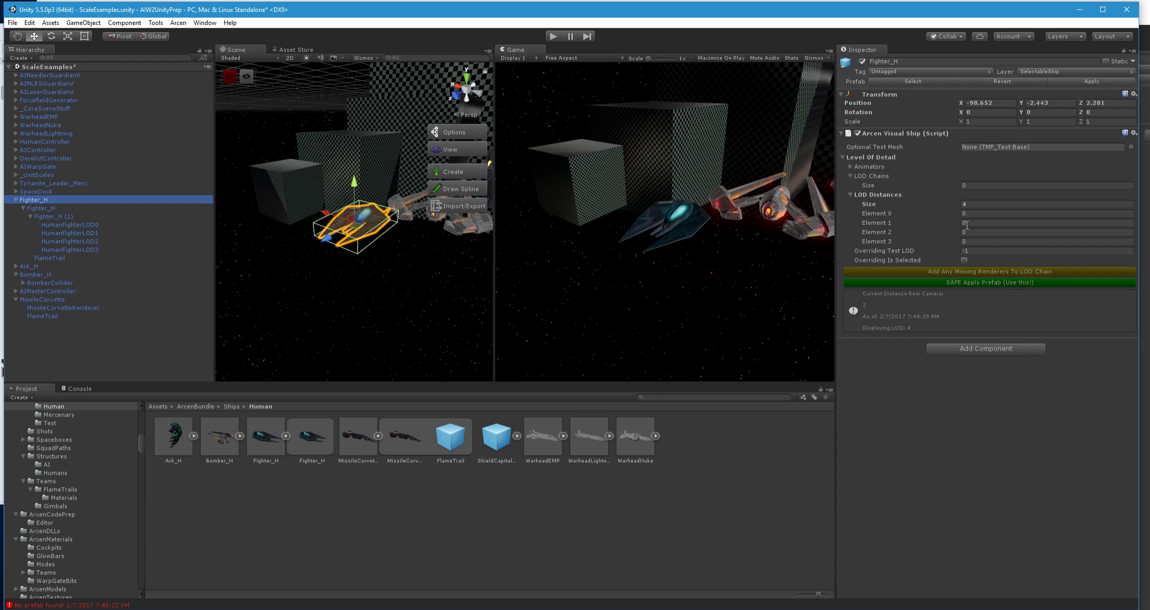
click(985, 213)
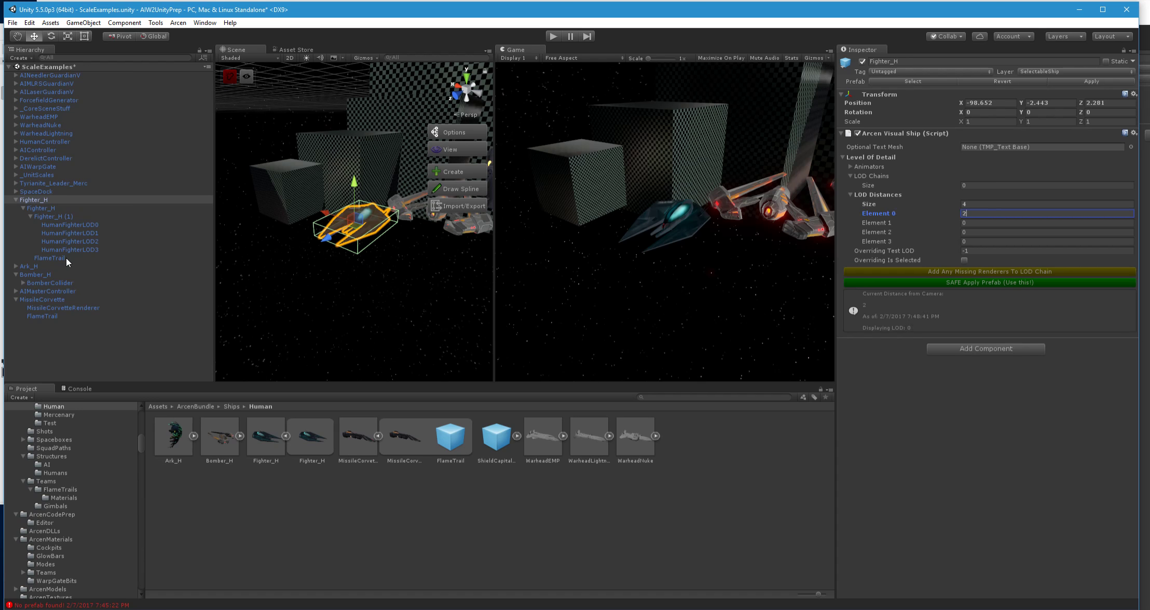
click(52, 217)
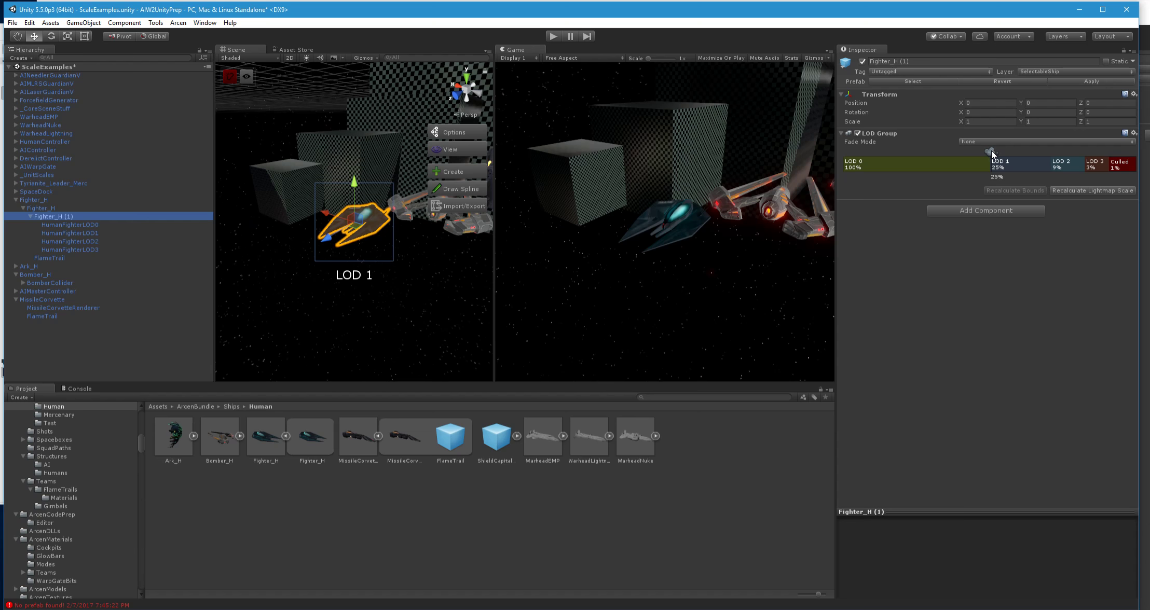
drag(992, 153, 1051, 151)
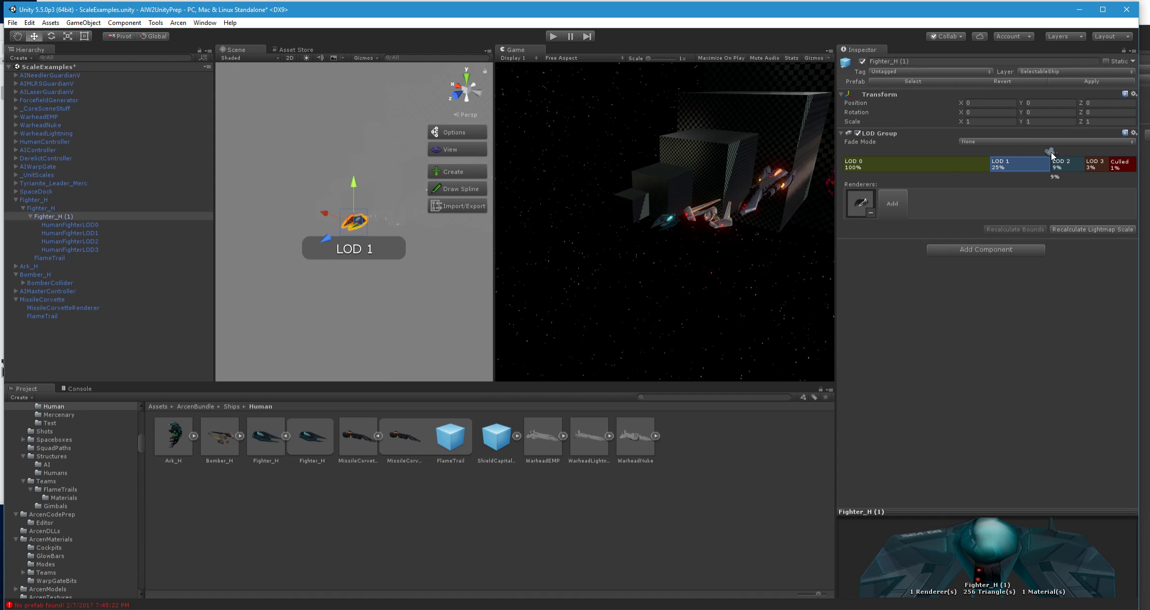
drag(1052, 152, 1048, 156)
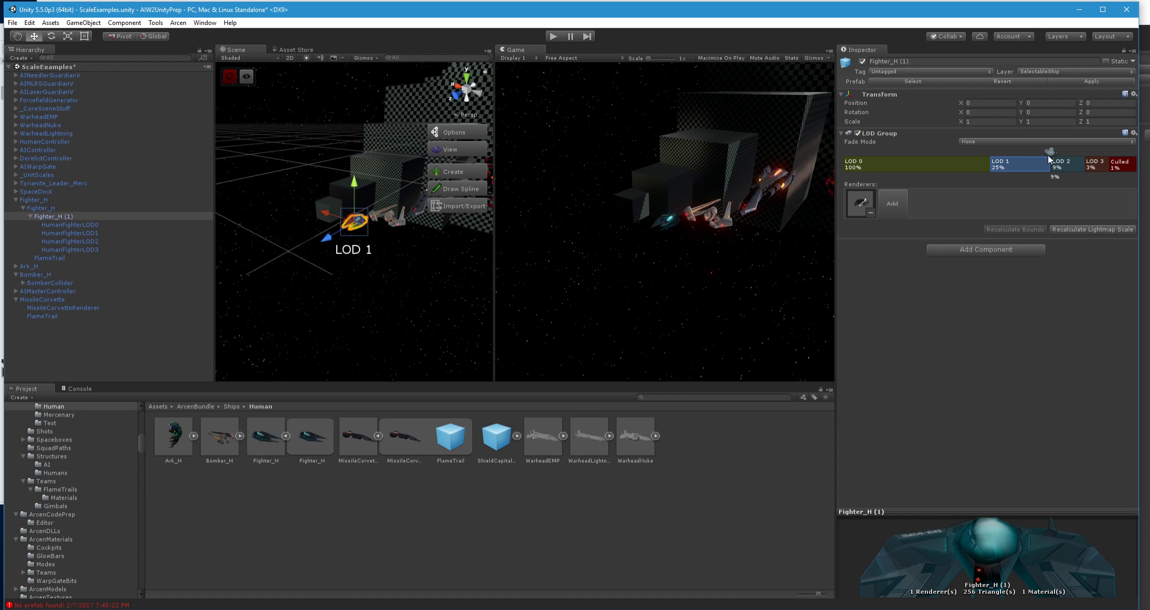
click(34, 201)
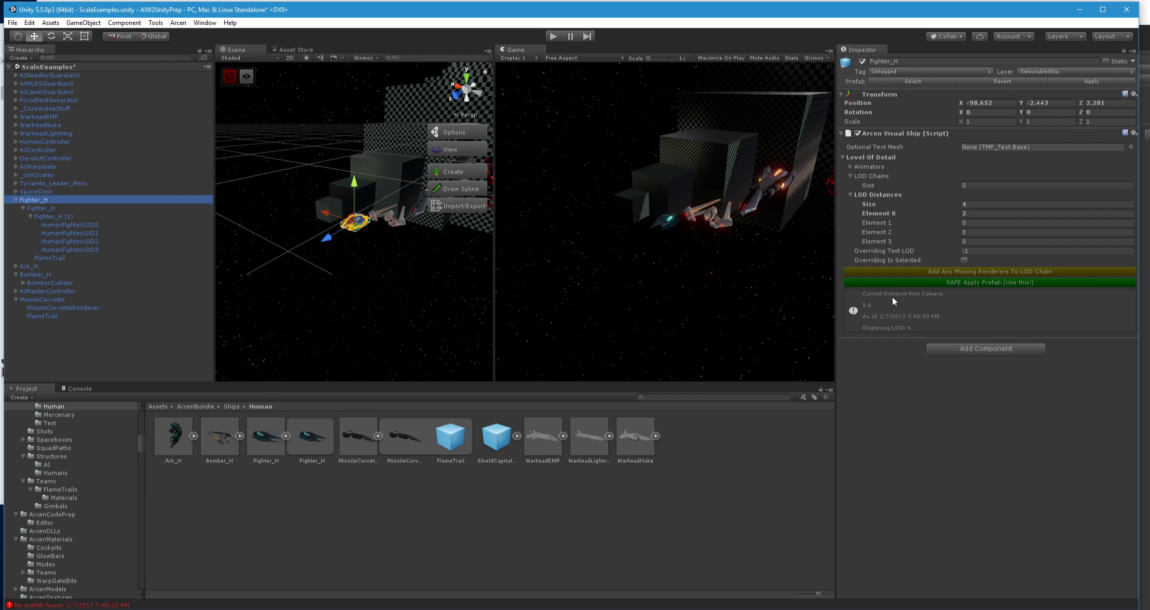
click(983, 222)
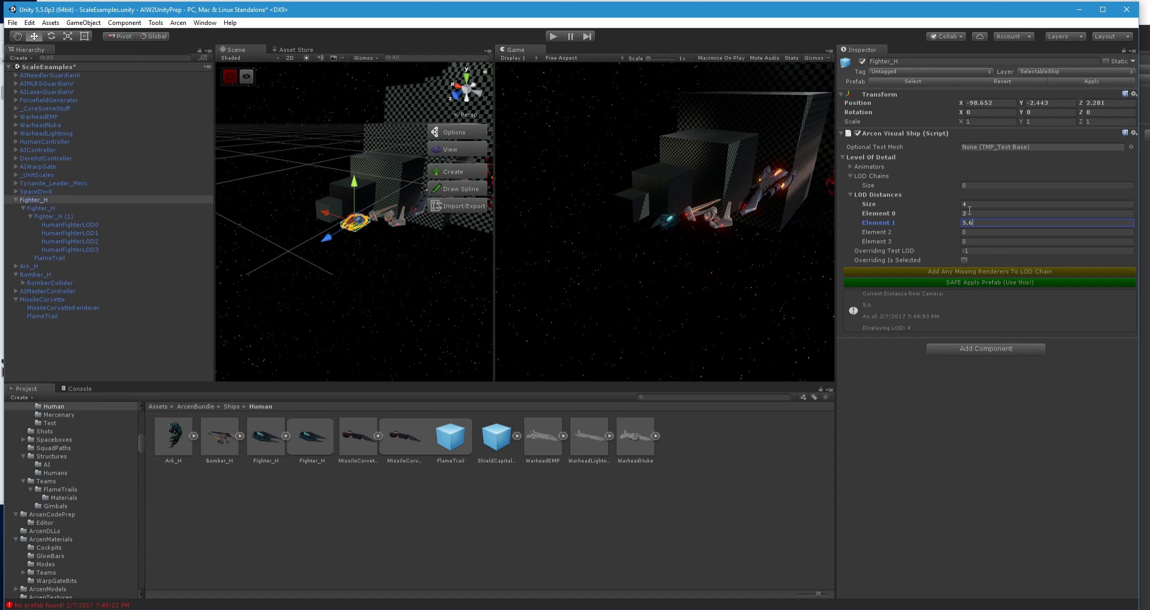
- Set Elements 2 and 3 to 15.6 and 54.4 after previewing the LOD 3 and cull points
click(53, 216)
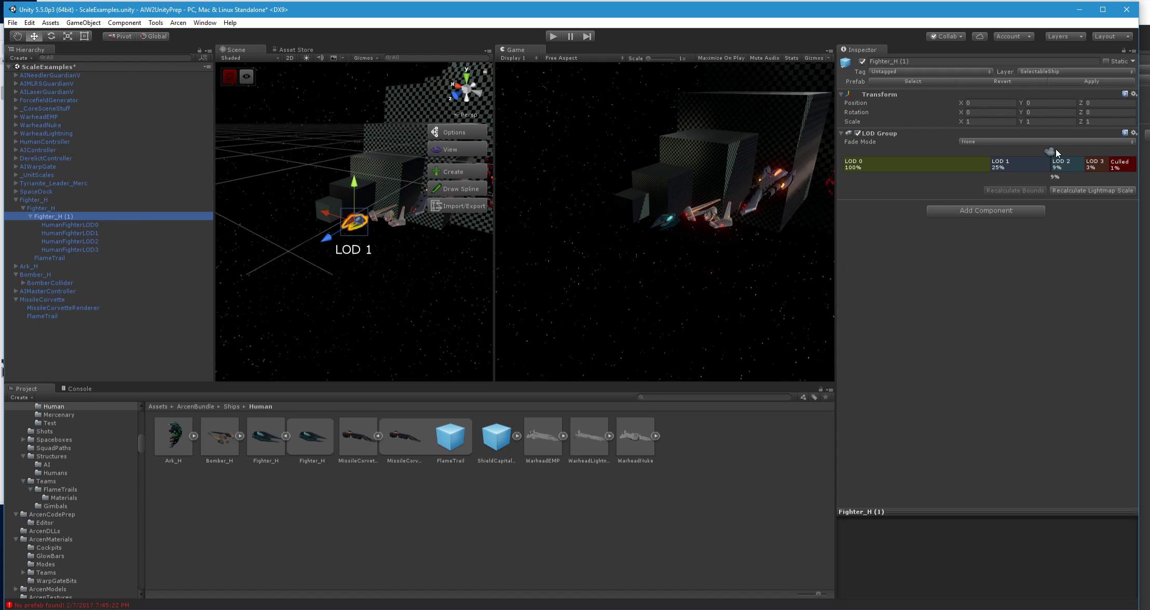
drag(1056, 151, 1086, 153)
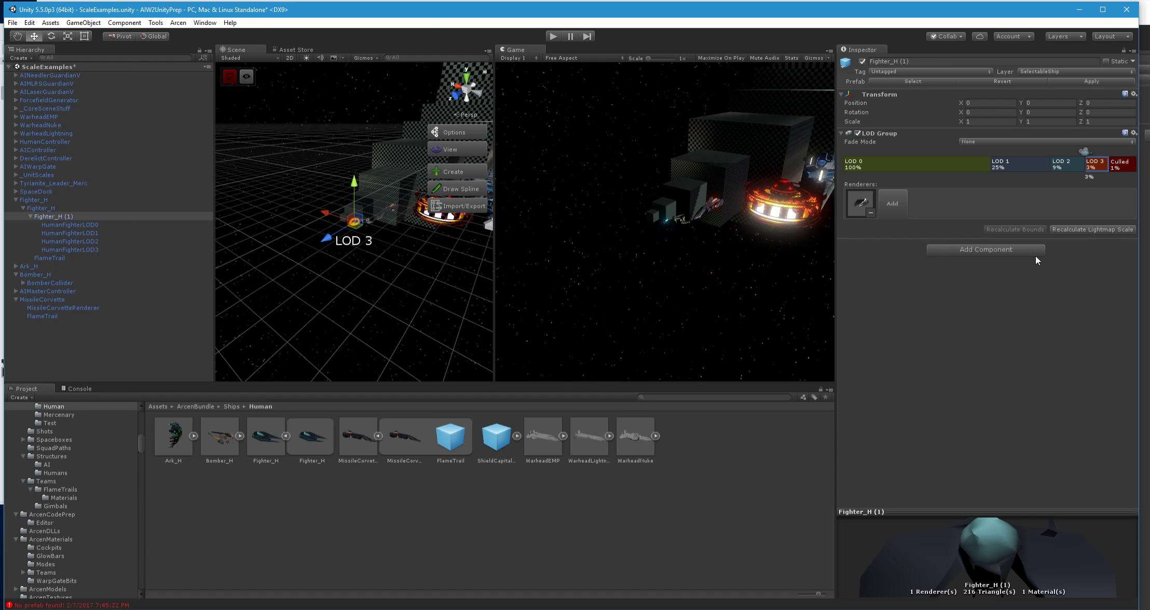
click(33, 199)
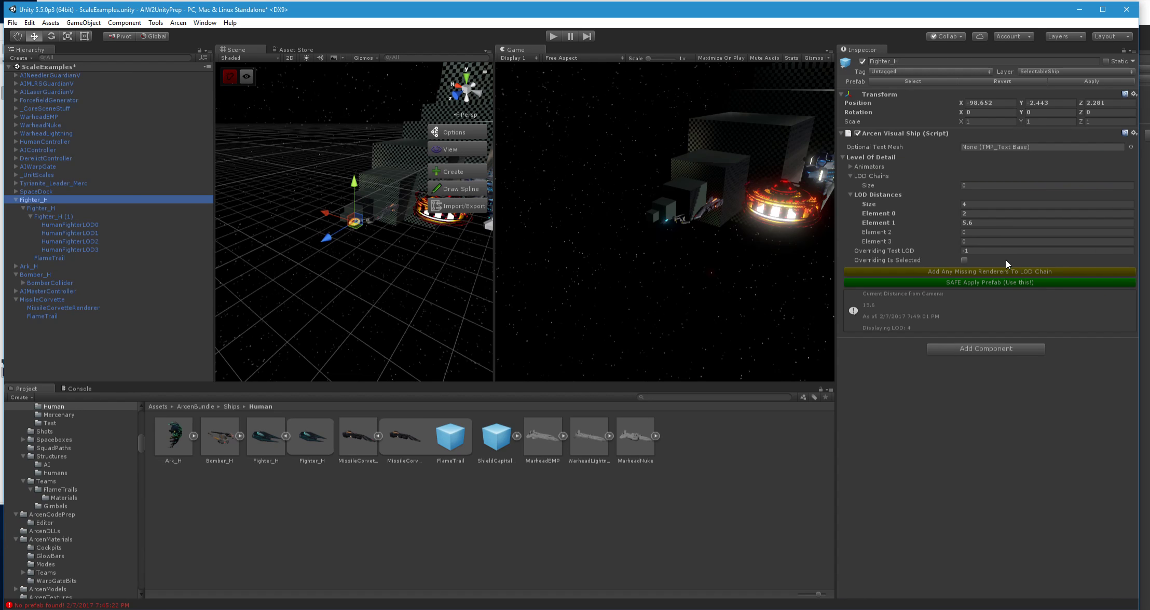
click(978, 233)
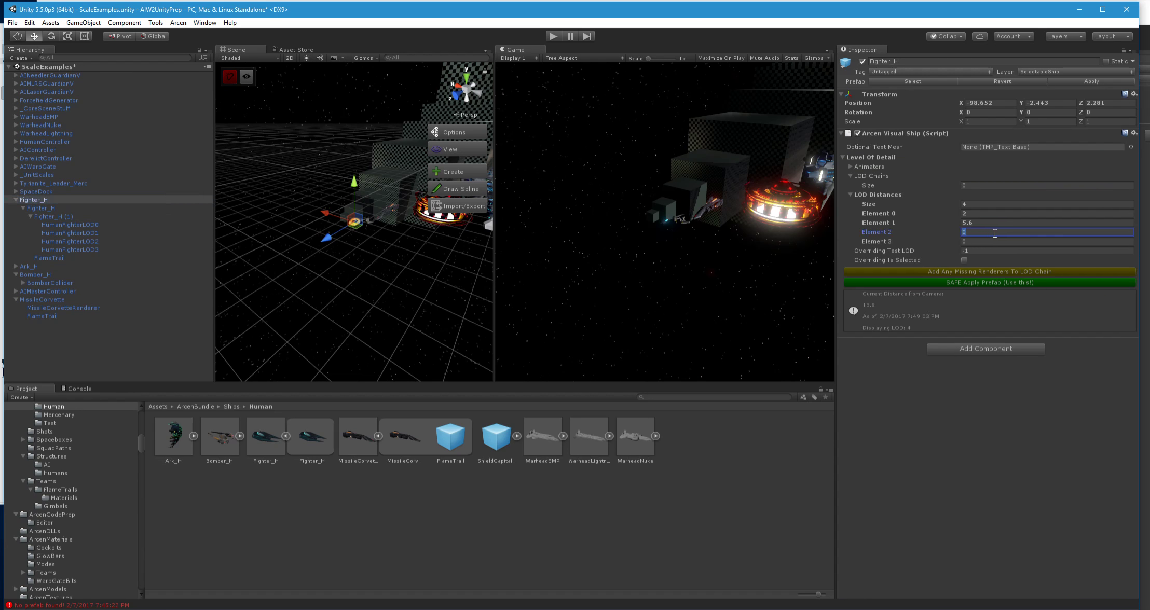
text(15.6)
click(56, 217)
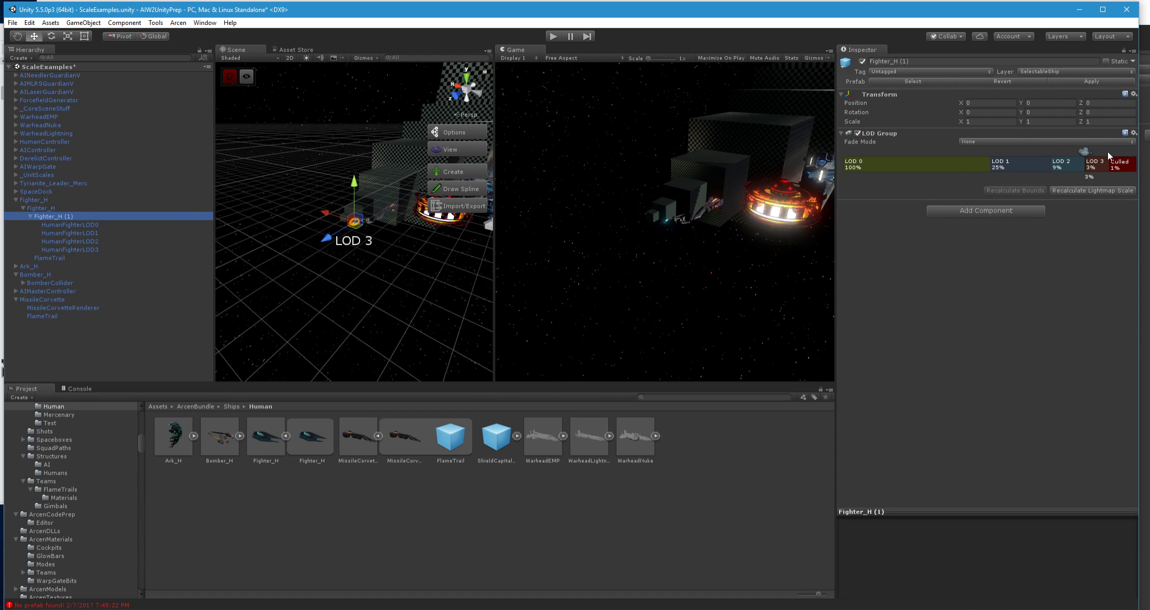
drag(1087, 152, 1112, 153)
click(36, 201)
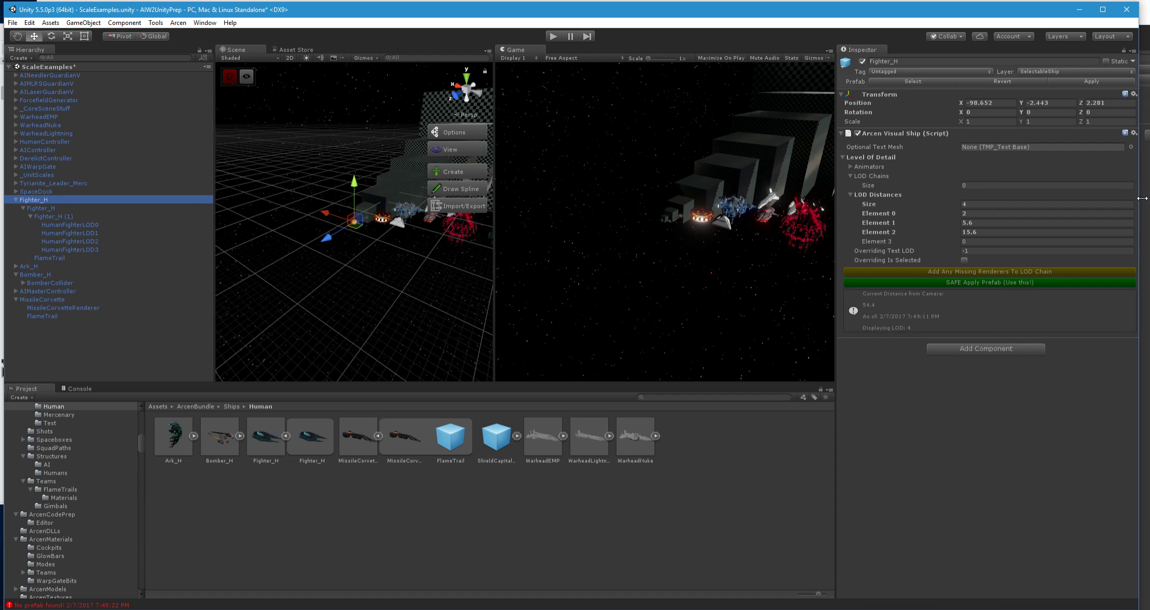
click(985, 241)
text(54.4)
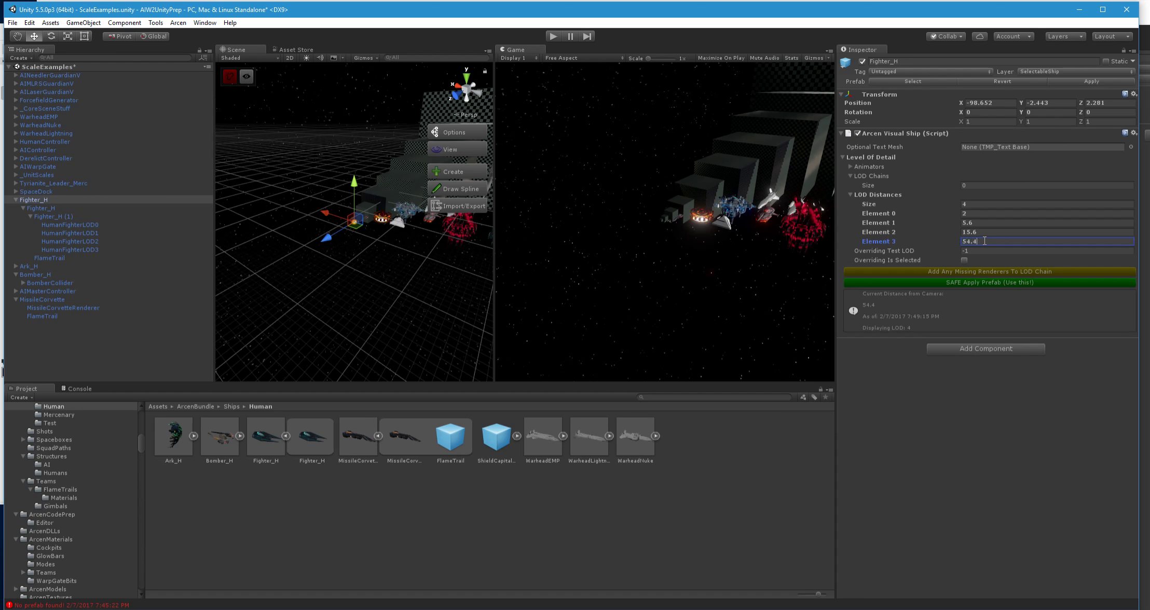
- Apply Fighter_H's LOD distances (2, 5.6, 15.6, 54.4) to its prefab after comparing with MissileCorvette
click(58, 301)
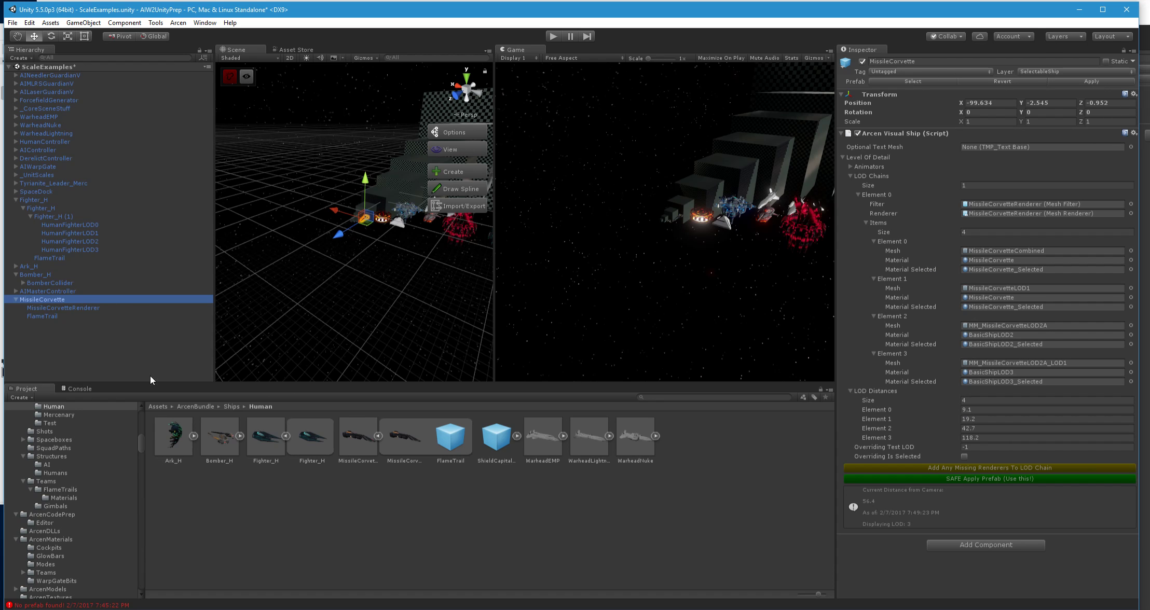
click(35, 199)
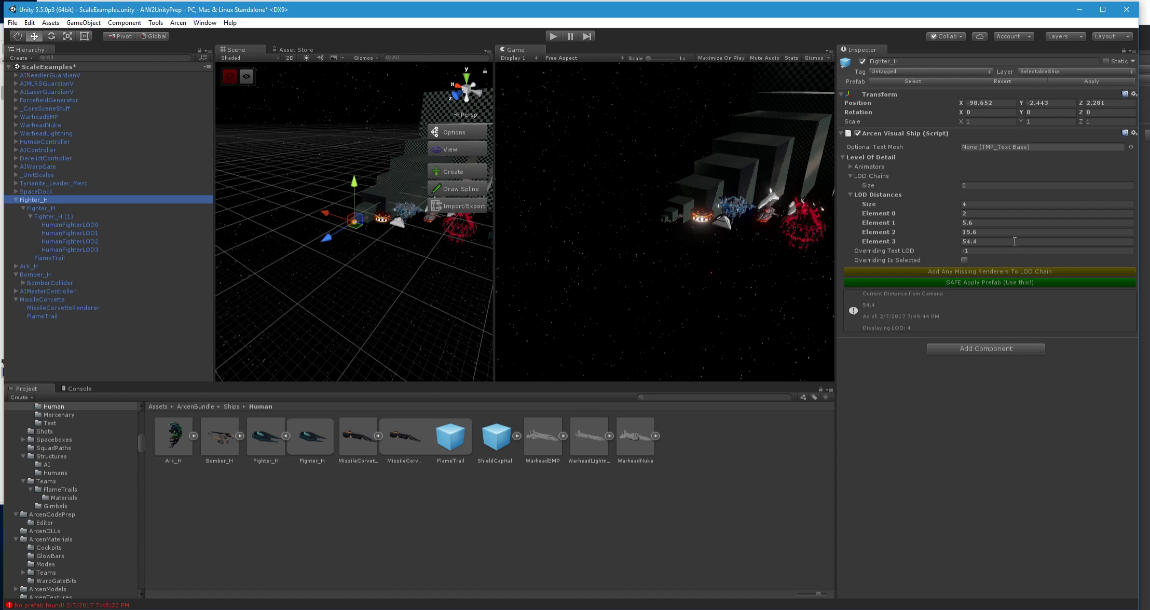
click(1092, 82)
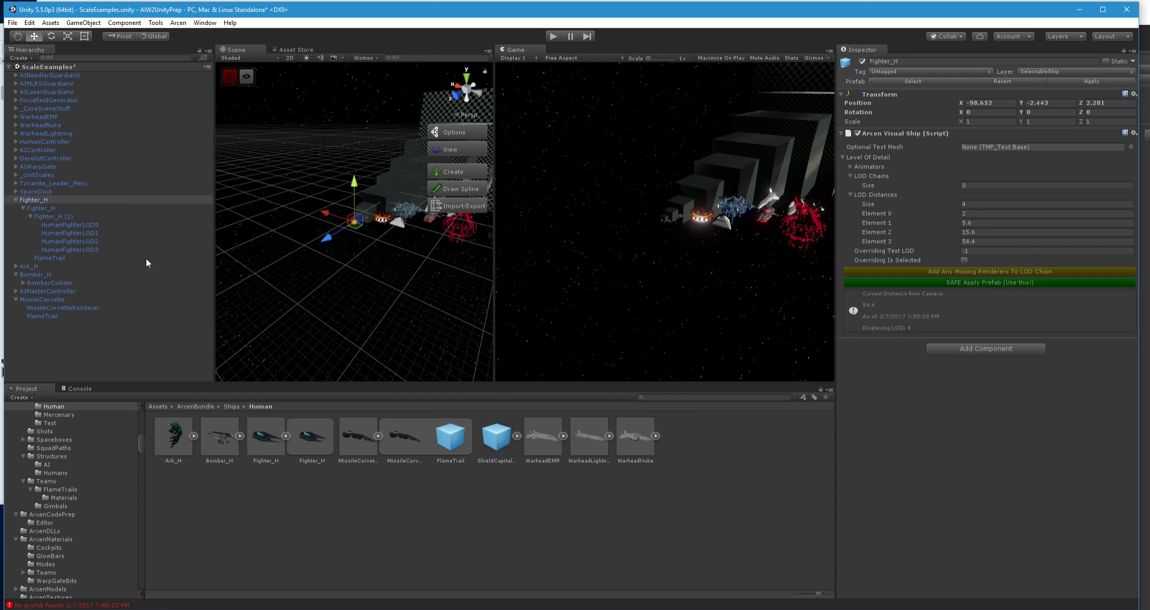
- Remove the LOD Group component from Fighter_H (1)
click(76, 232)
click(52, 216)
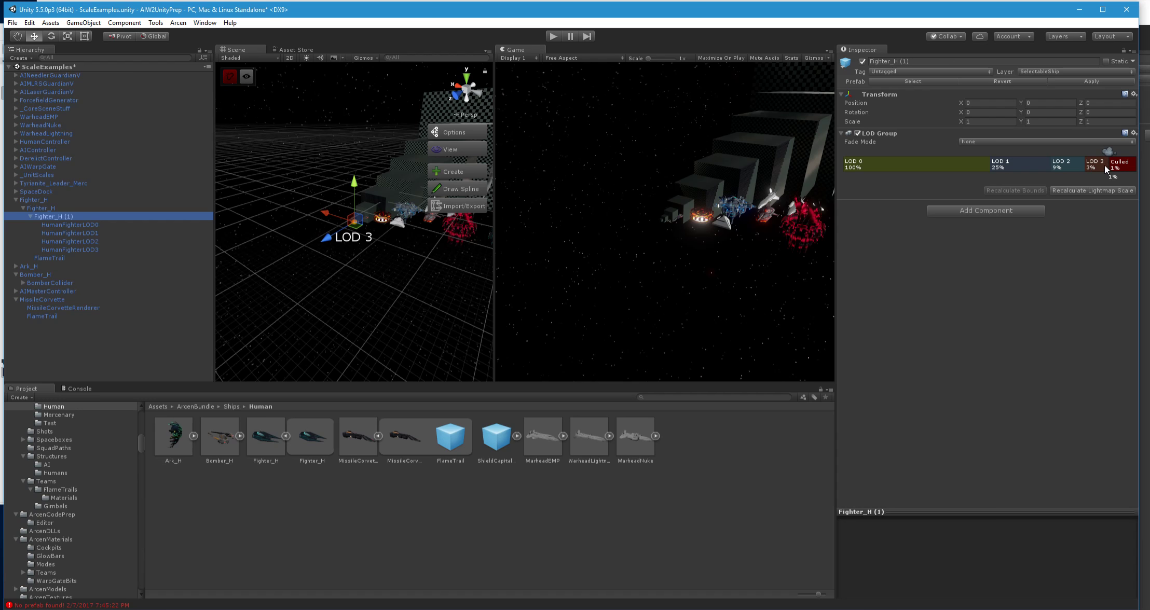
click(1134, 134)
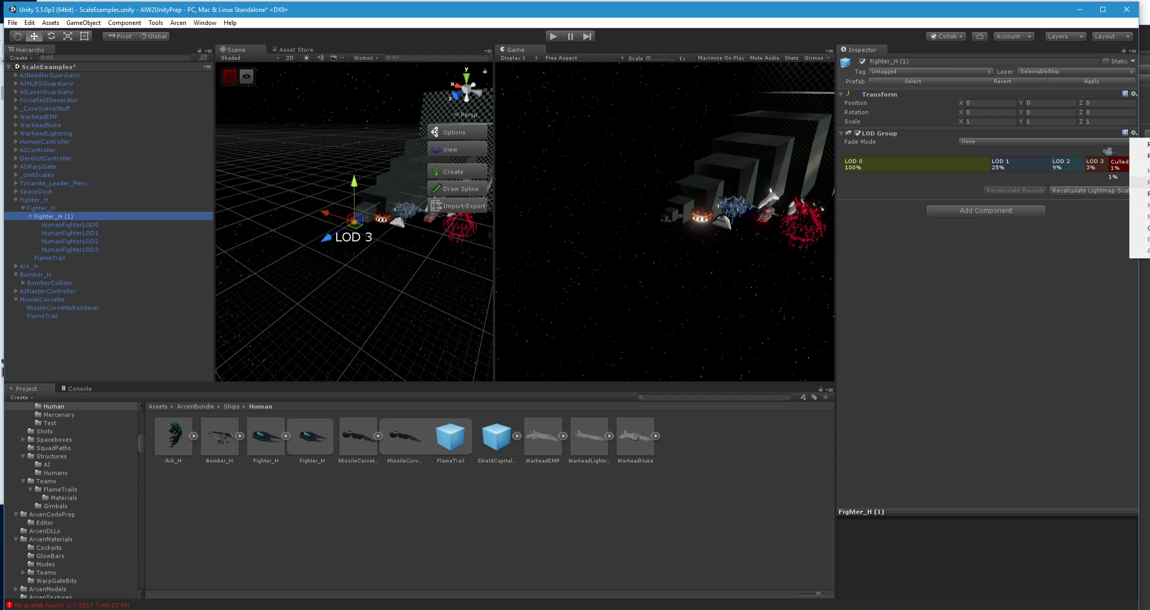
click(1140, 194)
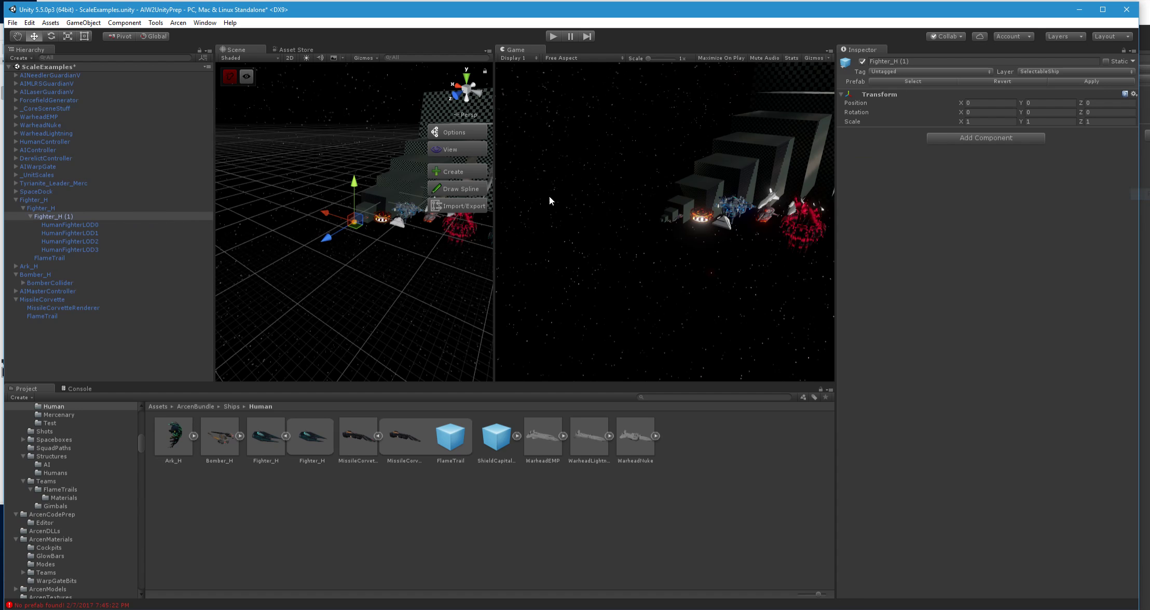
- Move HumanFighterLOD1, LOD2 and LOD3 to the Hierarchy root, breaking the prefab instance
click(82, 234)
shift+click(86, 250)
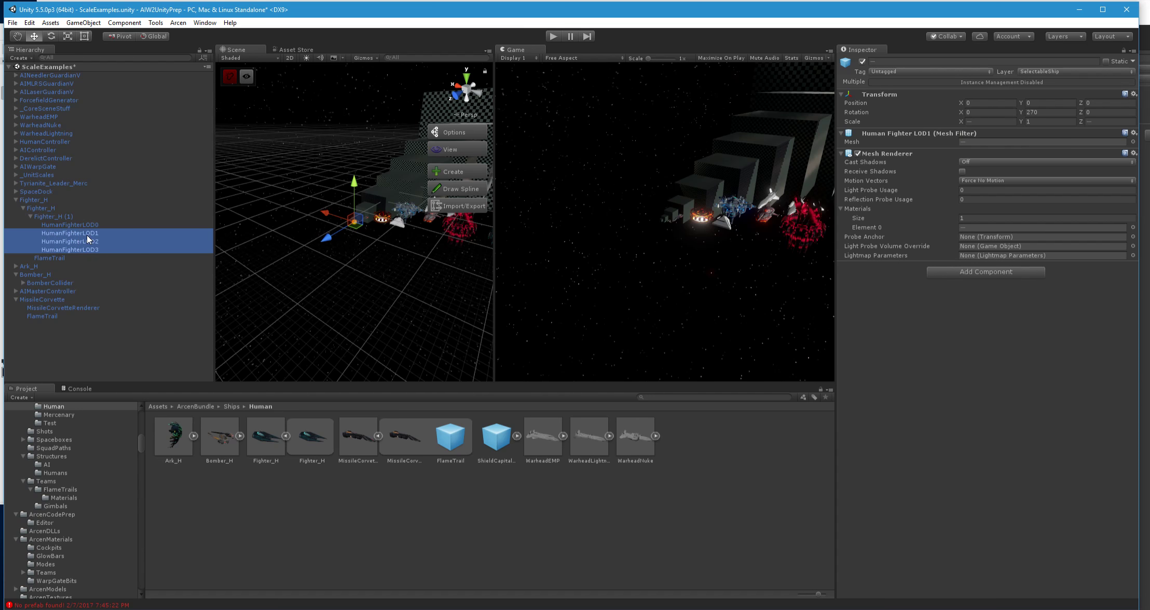
drag(85, 234, 76, 333)
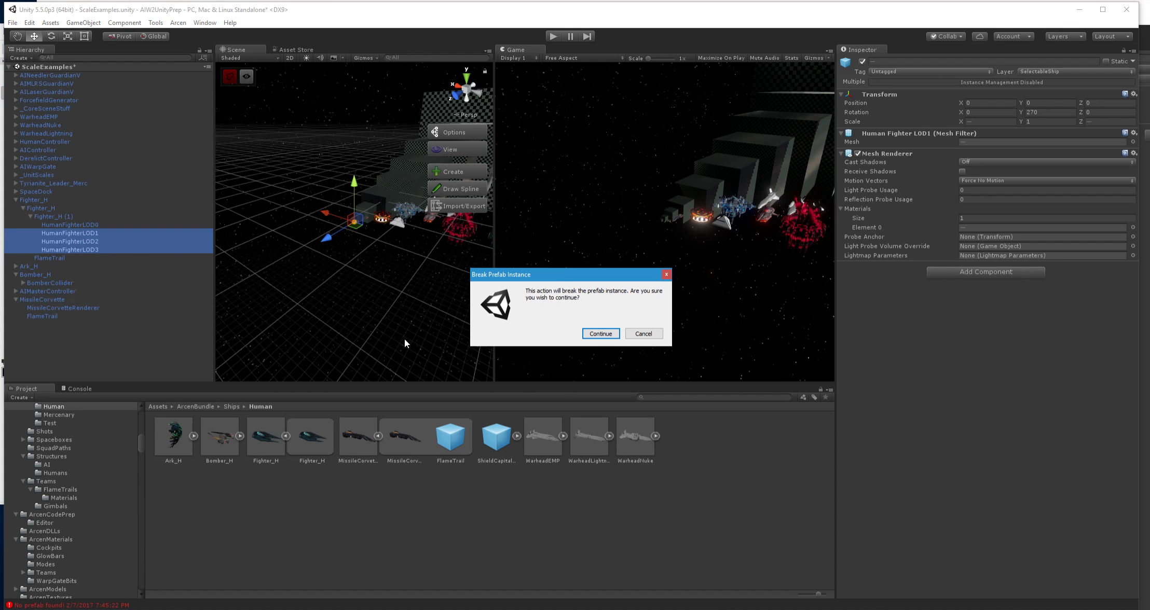
click(601, 335)
click(94, 324)
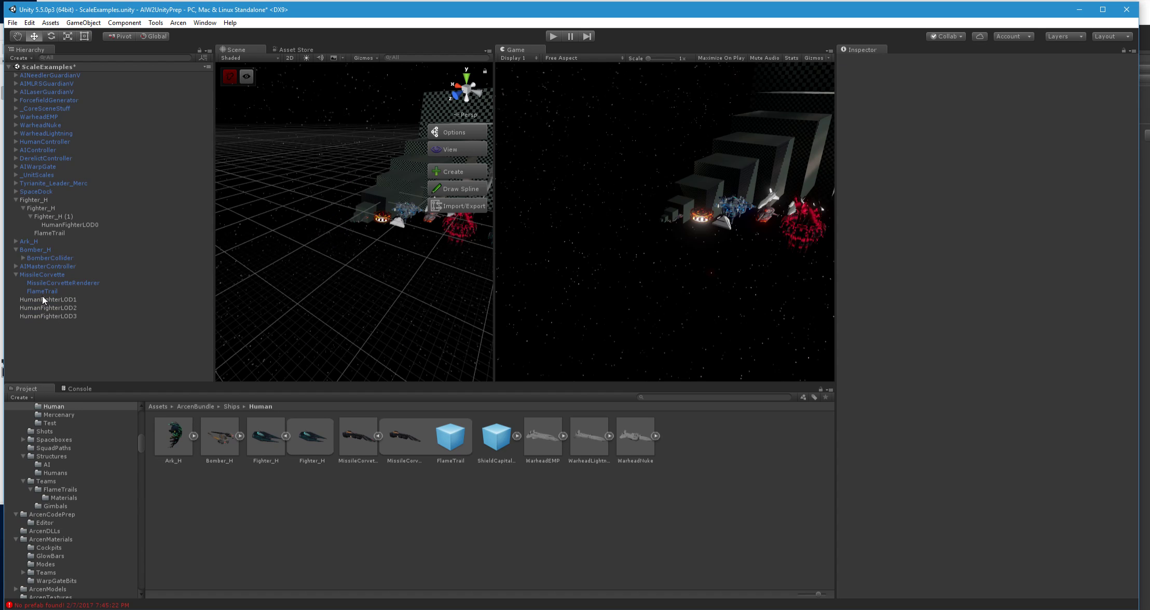
click(16, 275)
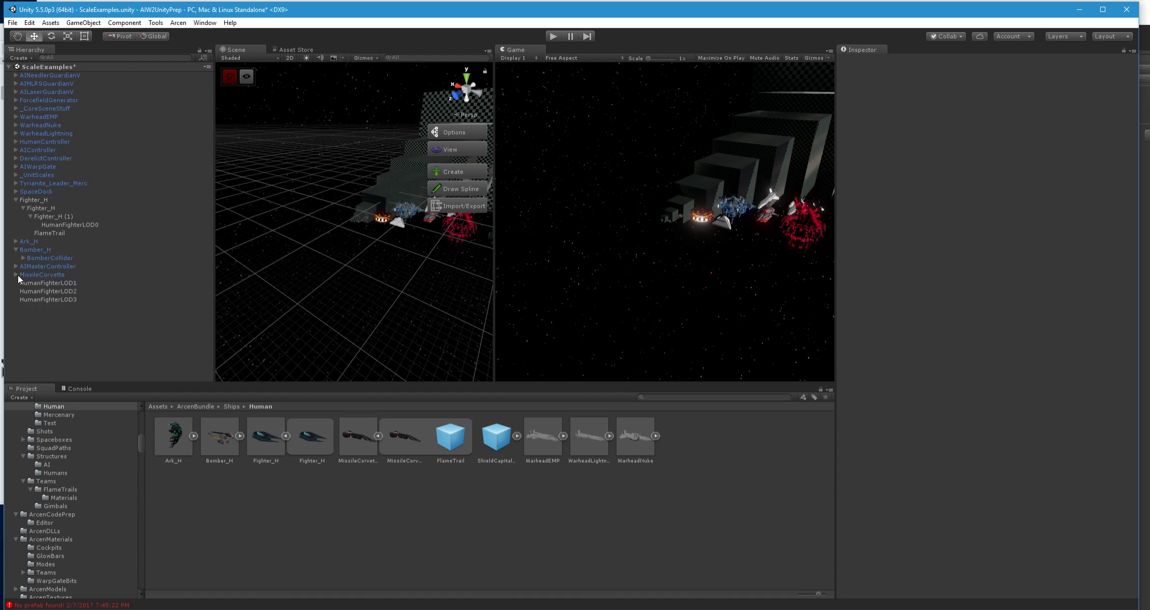
click(65, 226)
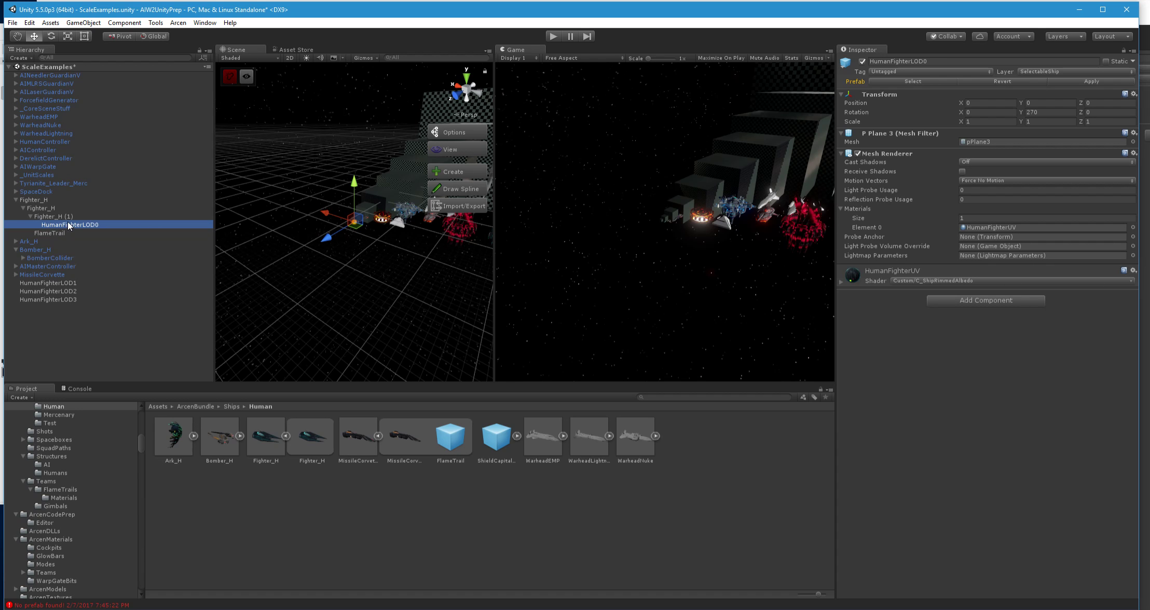
- Add a Box Collider sized 0.92 × 0.58 × 3.12 to MissileCorvetteRenderer
click(44, 210)
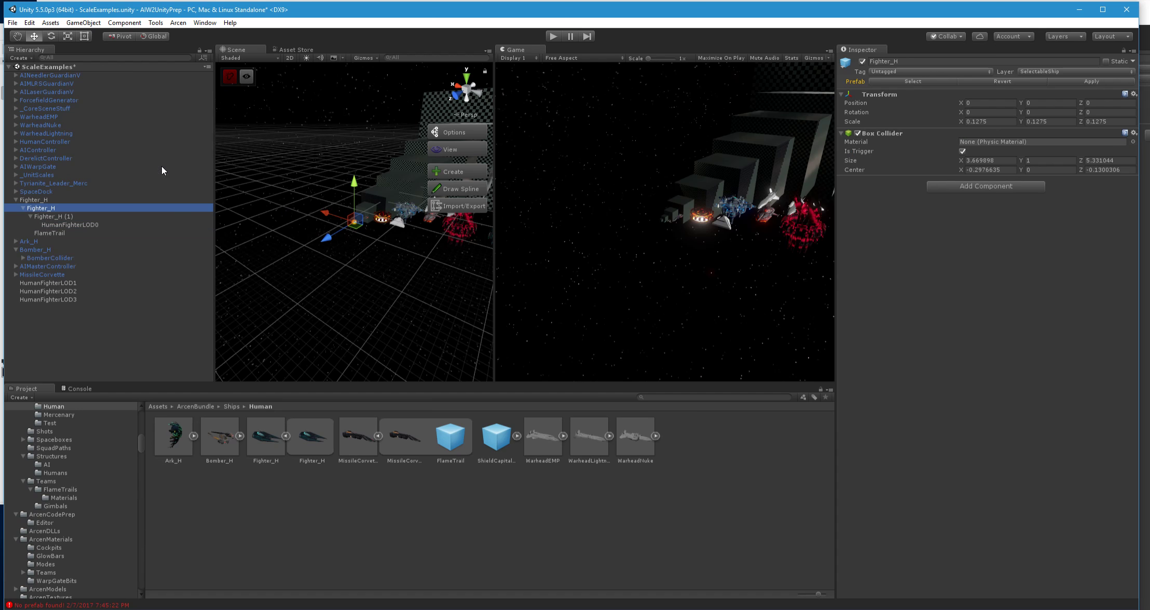
click(41, 275)
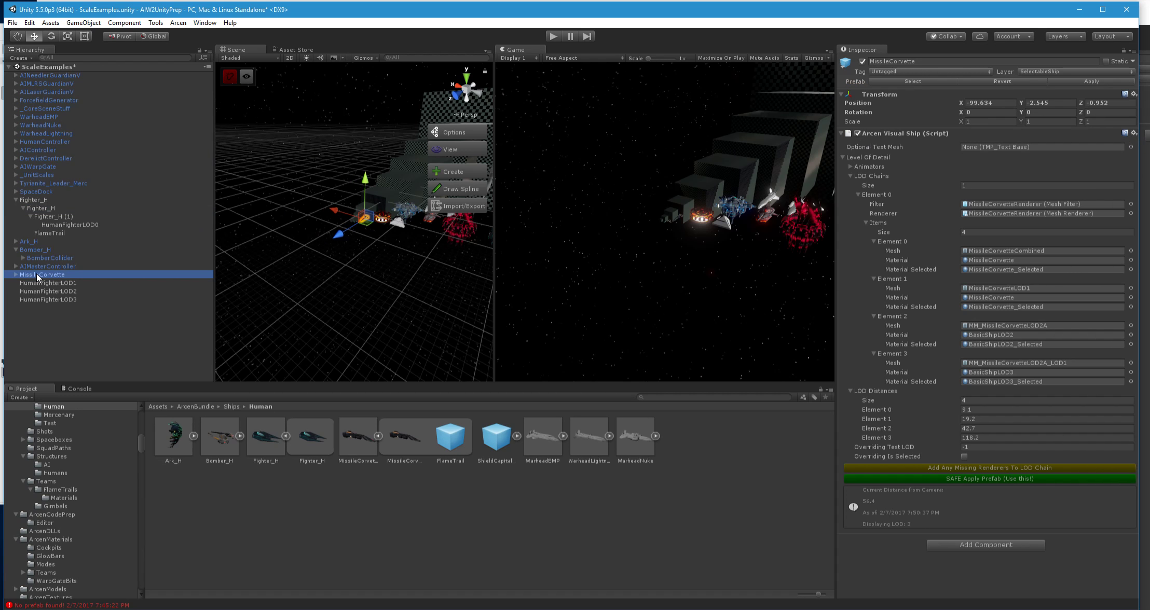
click(16, 274)
click(45, 283)
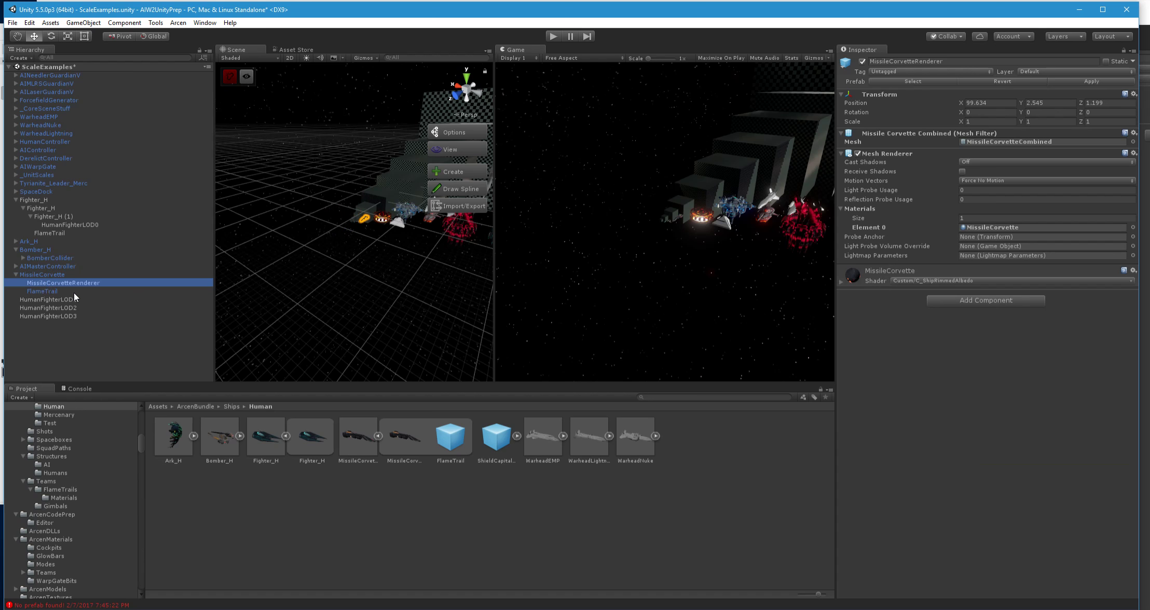
mouse_move(373, 247)
right_down()
mouse_move(376, 235)
mouse_move(352, 239)
right_up()
click(981, 301)
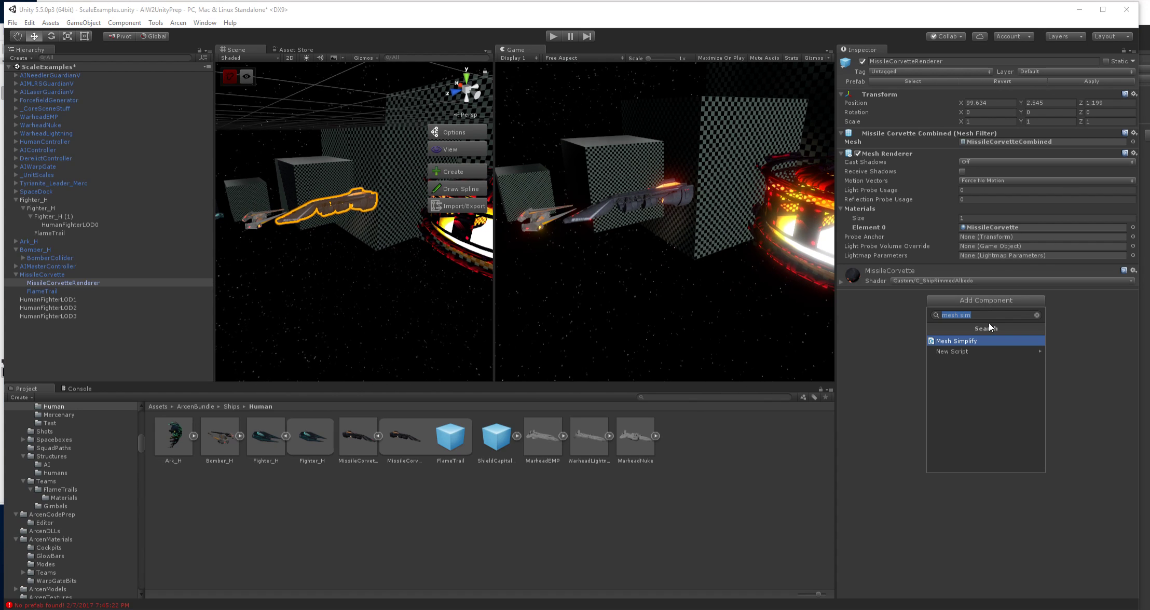
text(box)
key(Return)
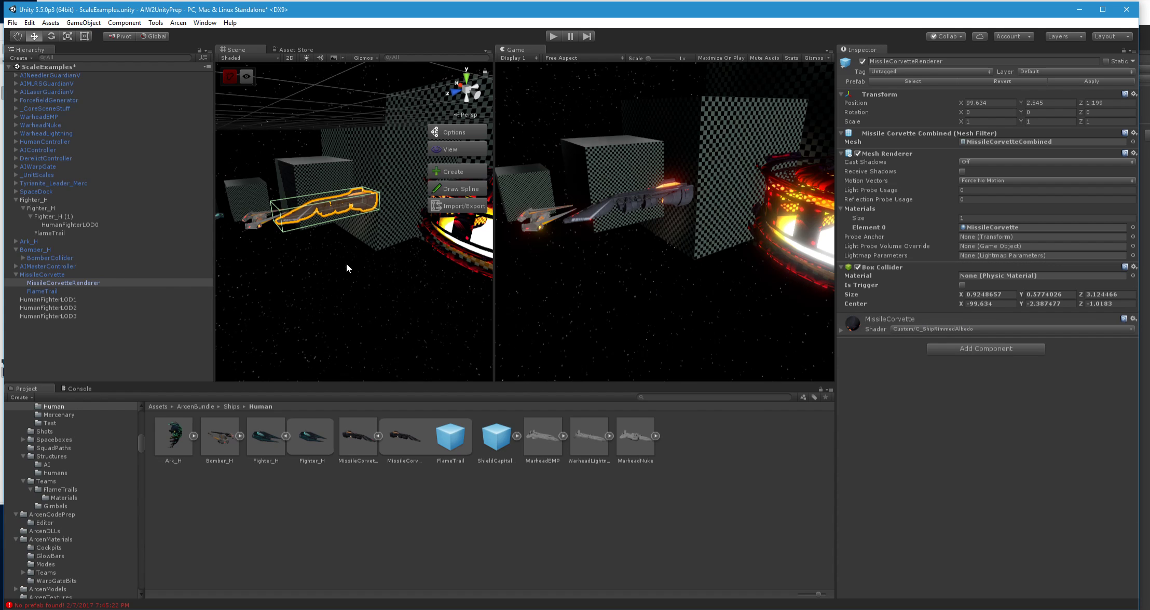
click(42, 275)
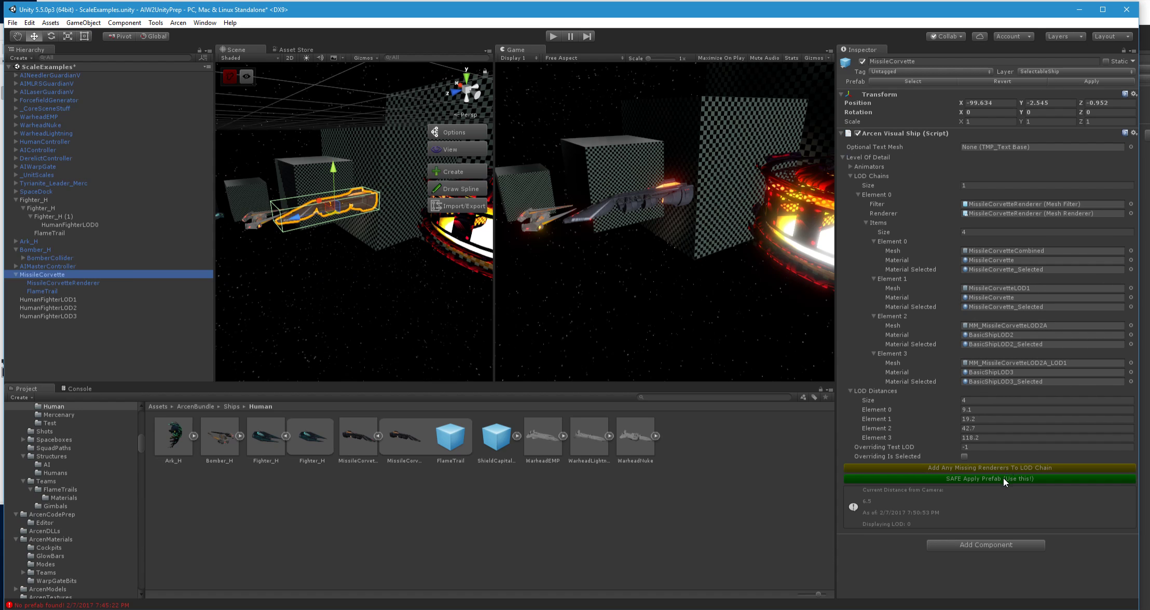
- Apply MissileCorvette's prefab and move HumanFighterLOD0 under the top Fighter_H
click(1005, 480)
alt+right_drag(382, 242, 358, 237)
click(62, 225)
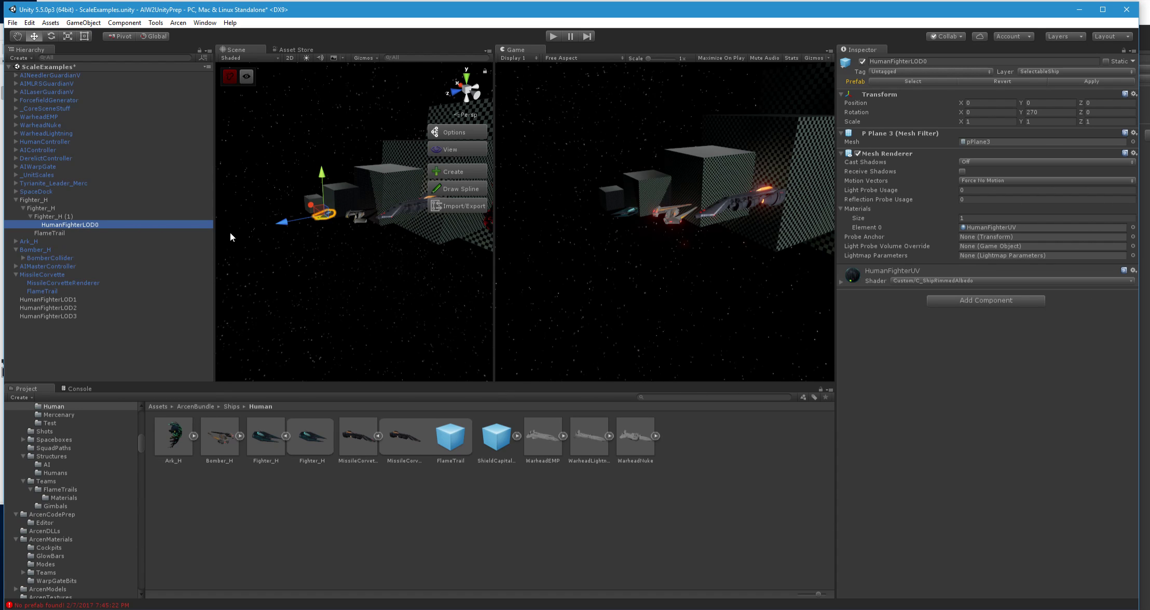
alt+drag(337, 200, 345, 197)
key(f)
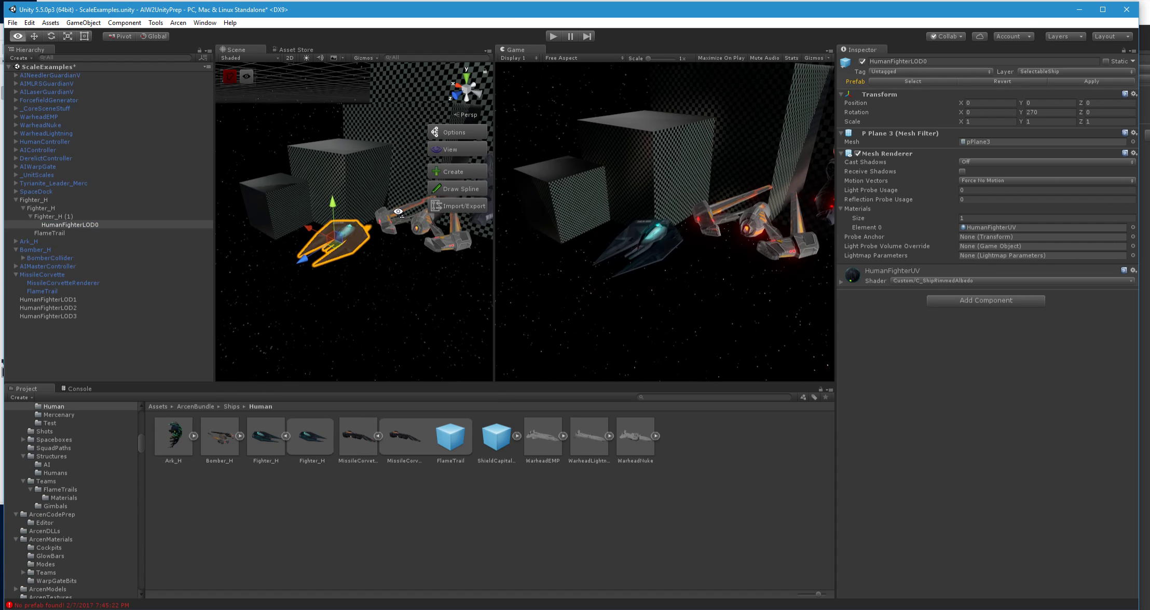
drag(73, 226, 50, 220)
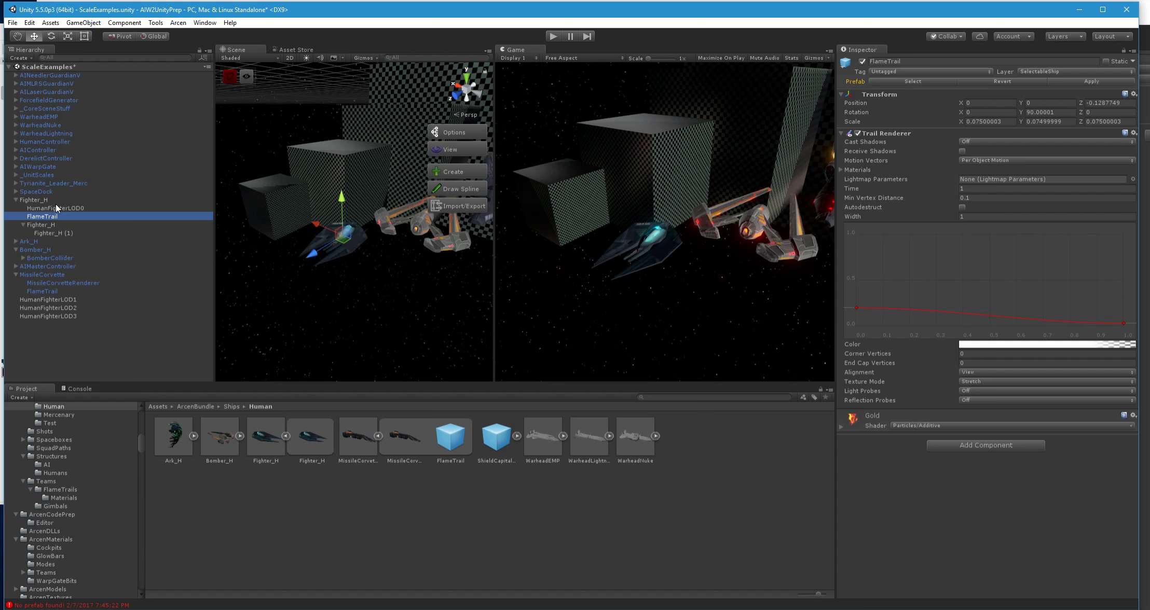
- Add a Box Collider (5.698832 × 1.232706 × 3.837811) to HumanFighterLOD0 and inspect it
click(69, 209)
key(f)
mouse_move(366, 223)
alt+mouse_down()
mouse_move(244, 238)
mouse_move(370, 233)
alt+mouse_up()
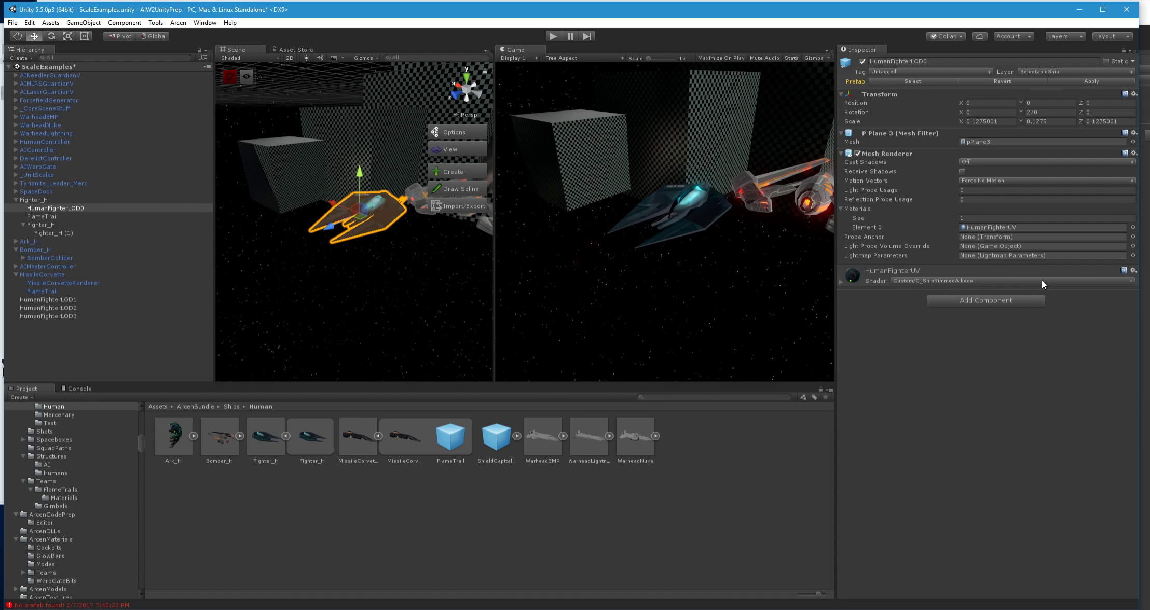
click(987, 302)
click(965, 351)
click(961, 343)
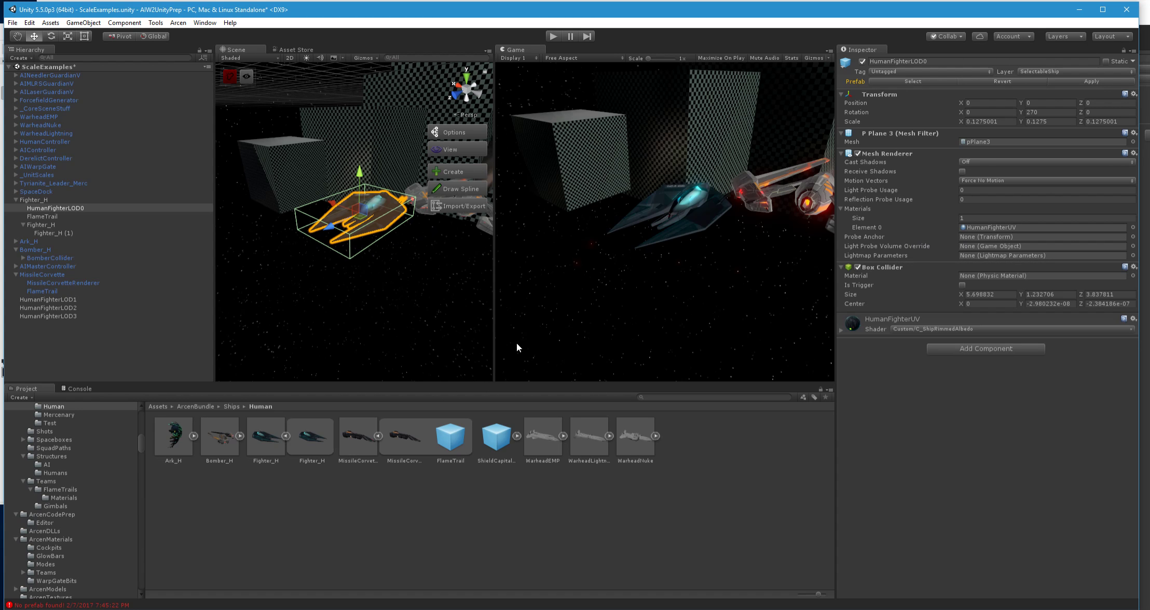
alt+drag(354, 274, 369, 270)
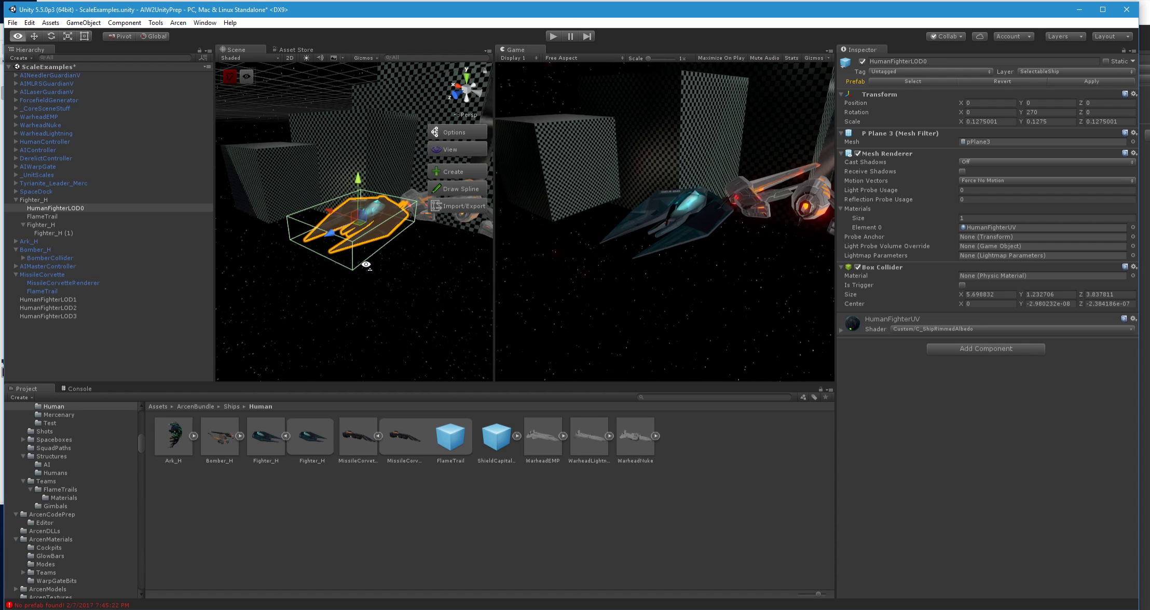
scroll(366, 265, up, 3)
scroll(366, 265, down, 3)
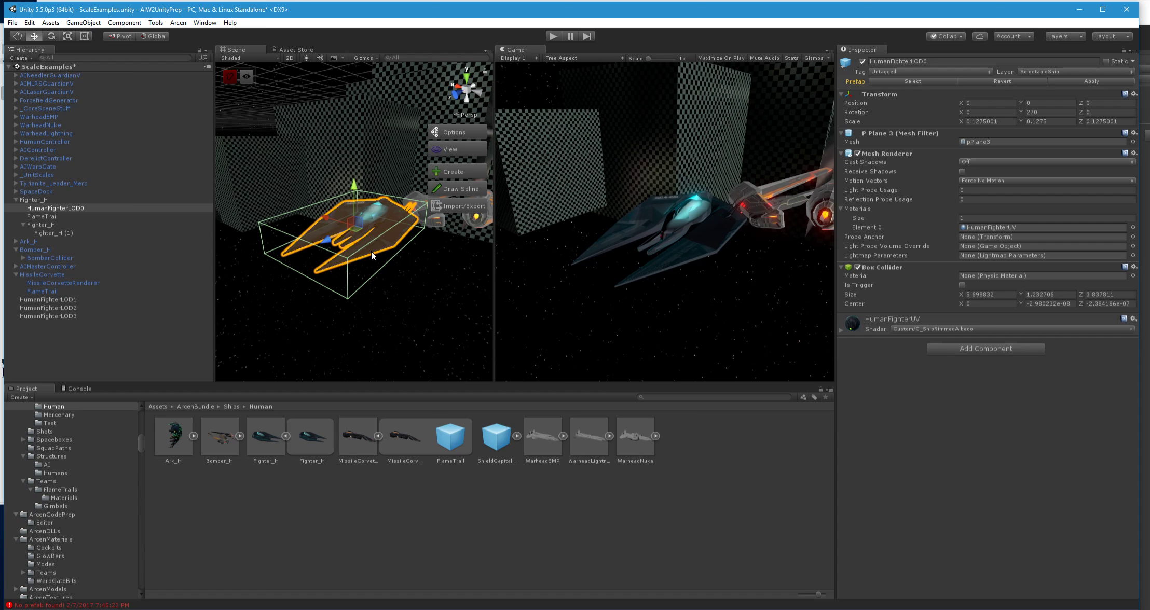
scroll(371, 251, up, 4)
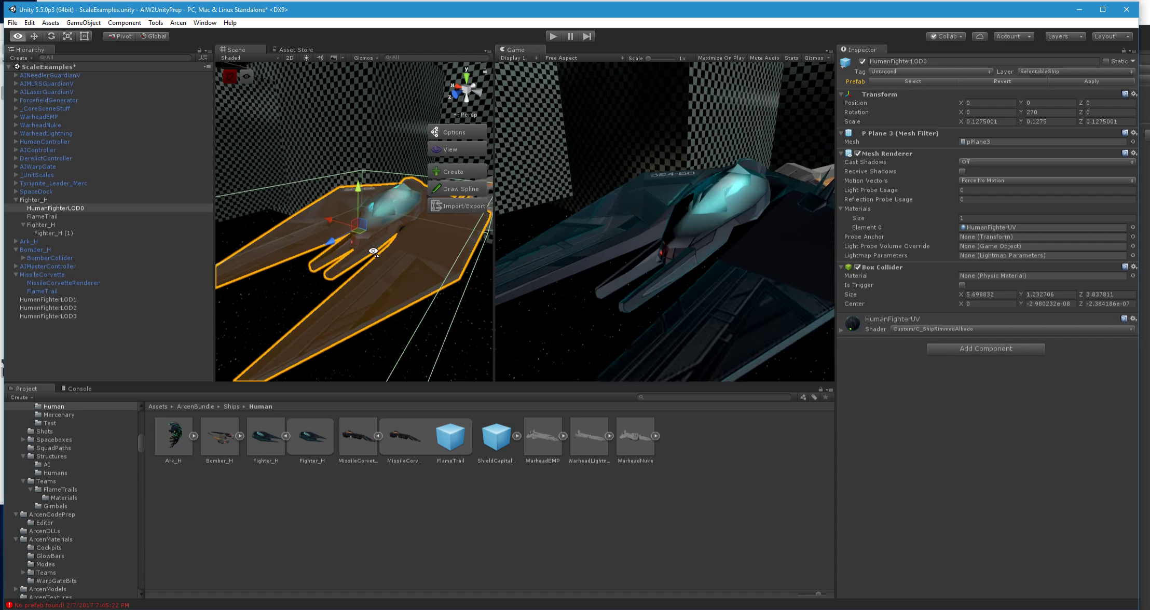
scroll(374, 251, up, 2)
scroll(373, 251, down, 5)
scroll(375, 252, up, 4)
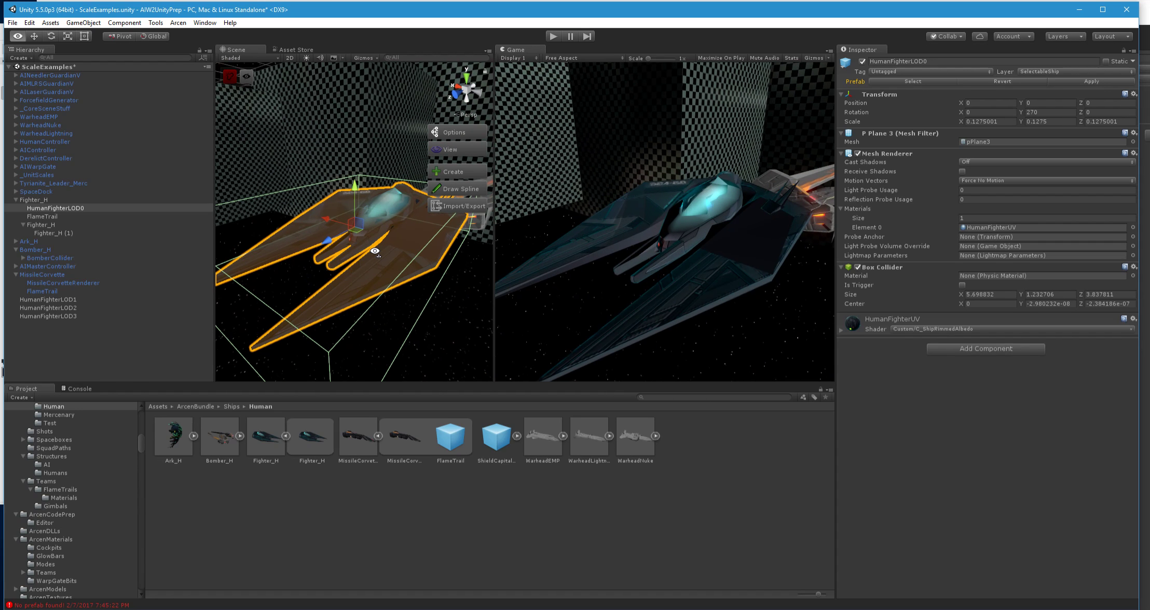
scroll(375, 251, down, 4)
scroll(376, 248, up, 5)
scroll(377, 244, down, 1)
scroll(377, 244, down, 5)
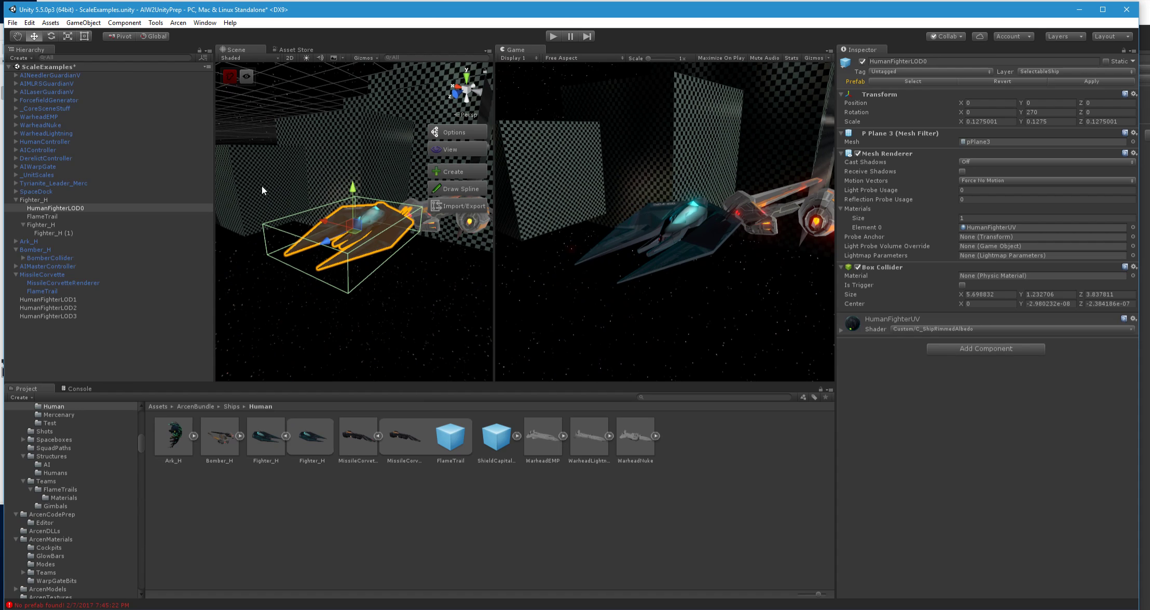
mouse_move(331, 260)
alt+mouse_down()
mouse_move(318, 252)
mouse_move(334, 255)
alt+mouse_up()
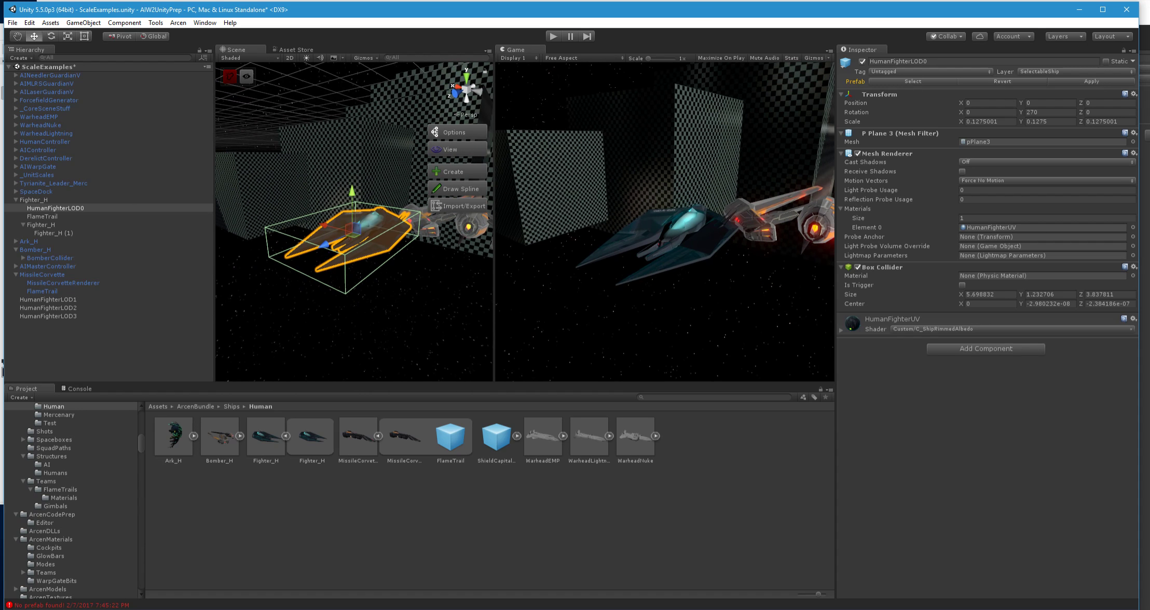
- Delete the nested duplicate Fighter_H and apply the Fighter_H prefab
click(36, 224)
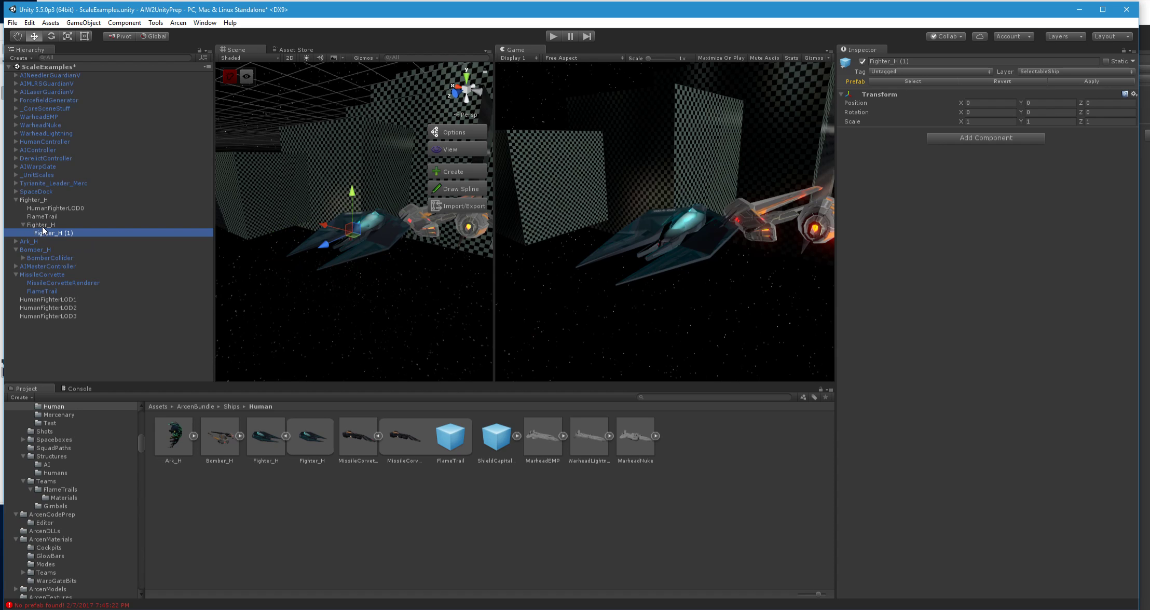
key(Delete)
click(36, 201)
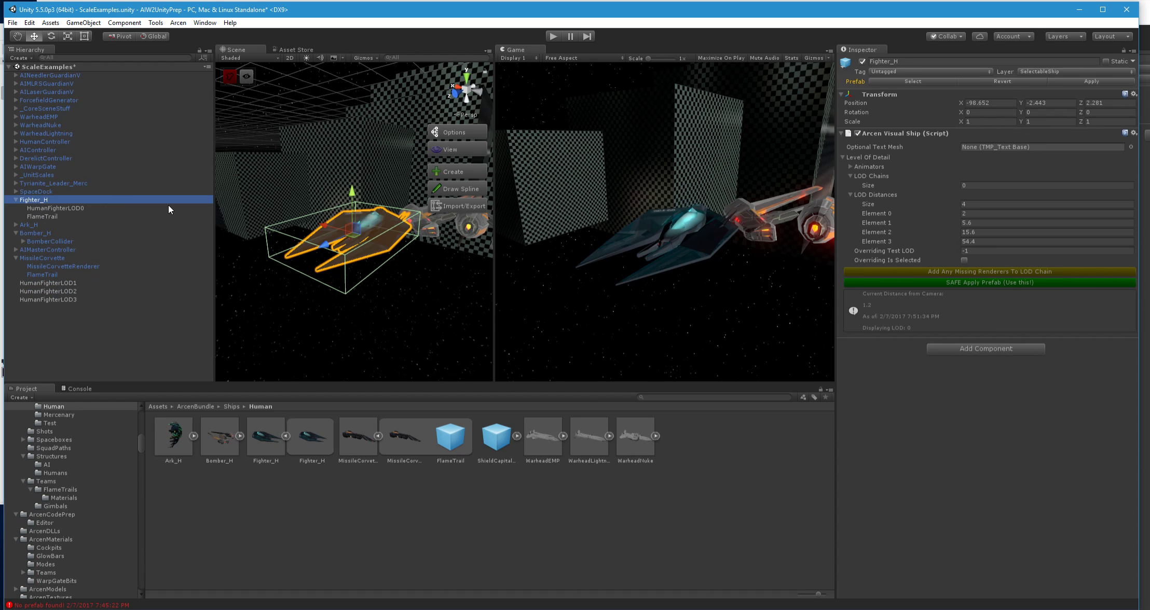
click(1092, 82)
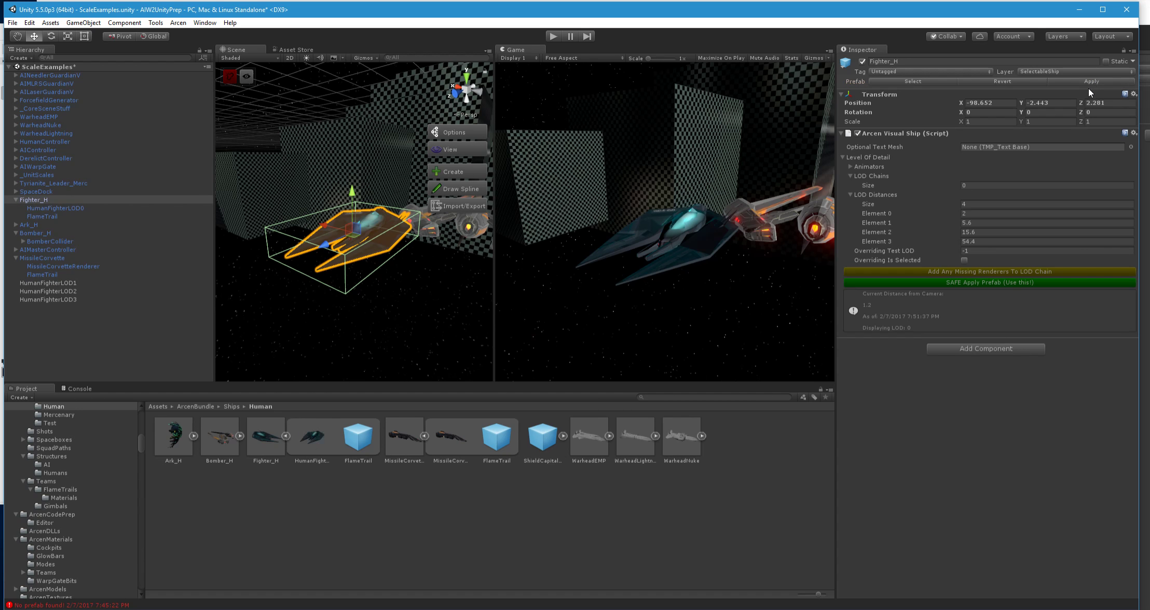
- Rename HumanFighterLOD0 to Fighter_HRenderer and apply it to the prefab
click(62, 207)
click(71, 206)
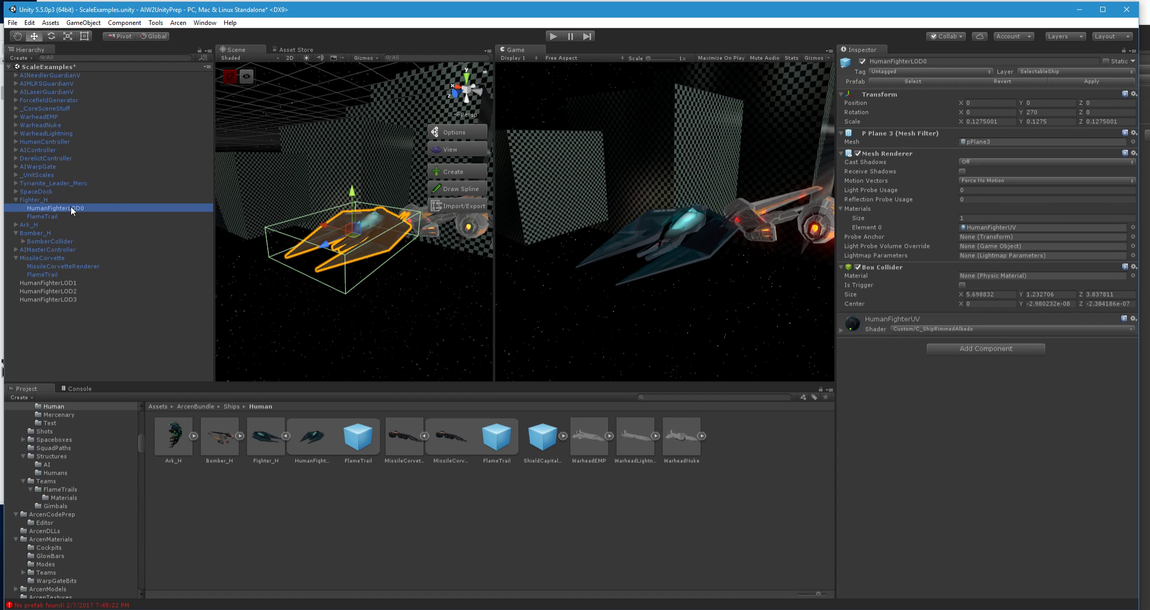
click(38, 202)
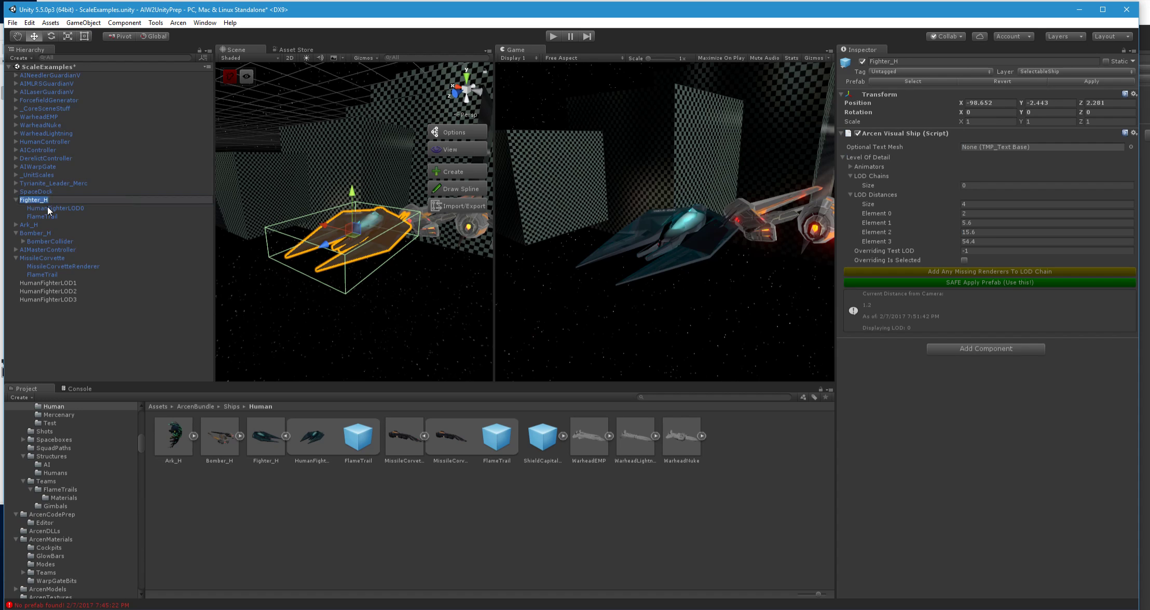
click(50, 207)
click(81, 209)
text(Fighter_H)
text(Renderer)
key(Return)
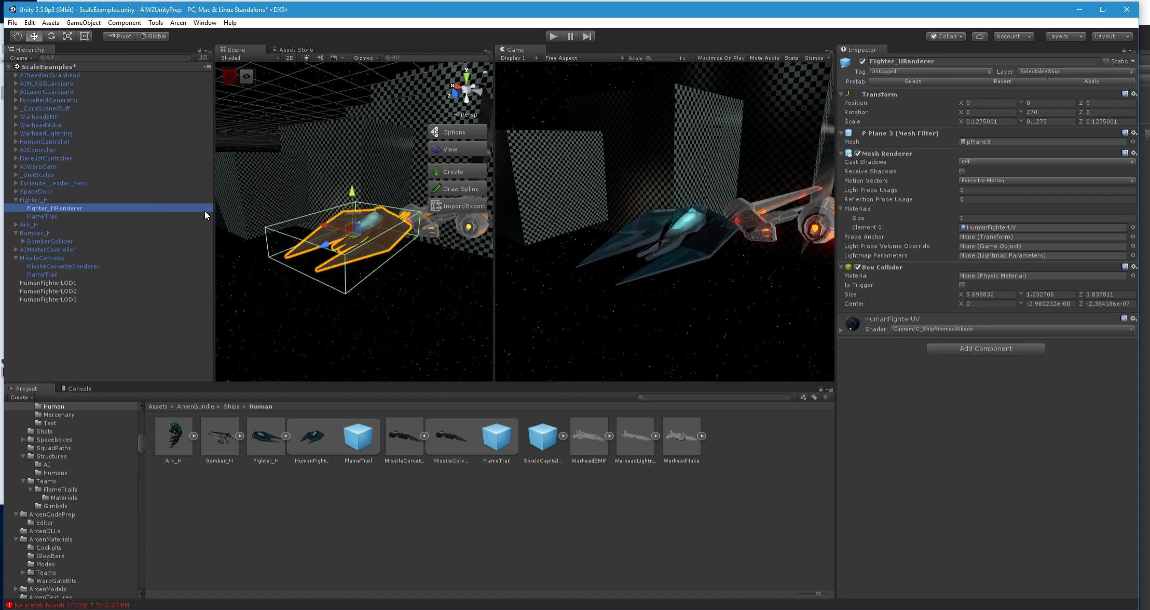
click(1103, 83)
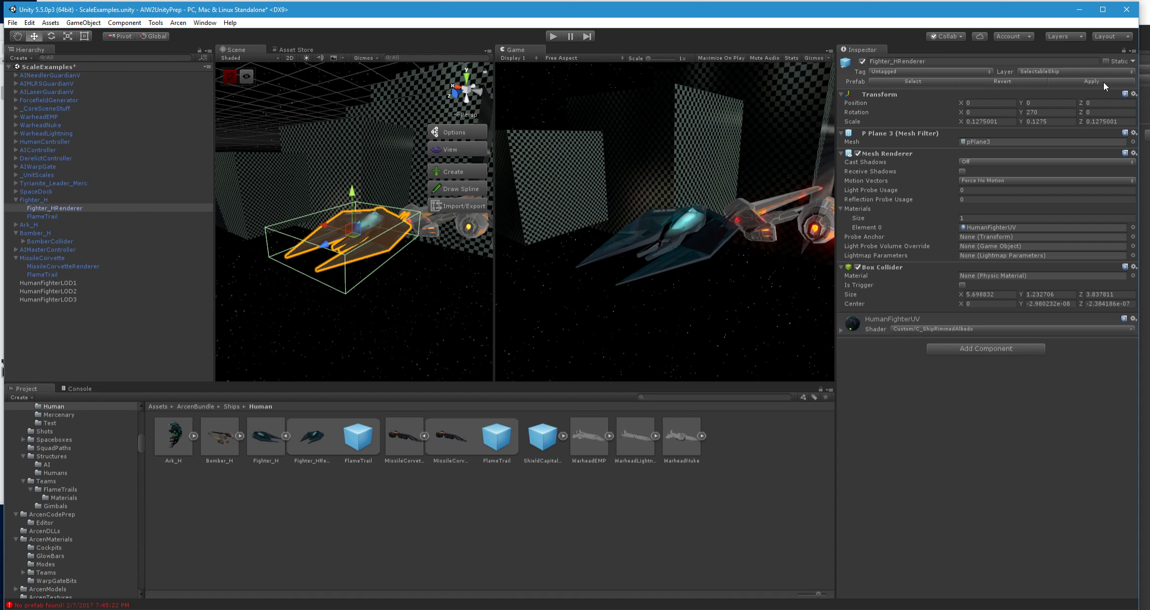
- Shorten the renderer's name to FighterRenderer
click(31, 200)
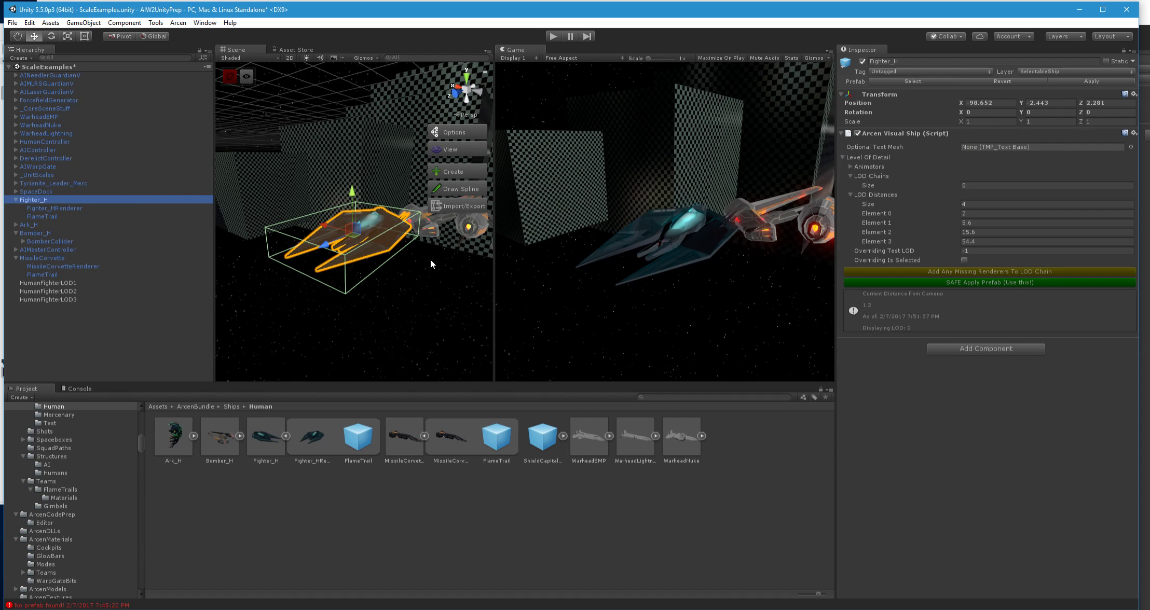
click(58, 209)
key(BackSpace)
key(BackSpace)
key(Return)
click(55, 202)
alt+drag(304, 263, 309, 254)
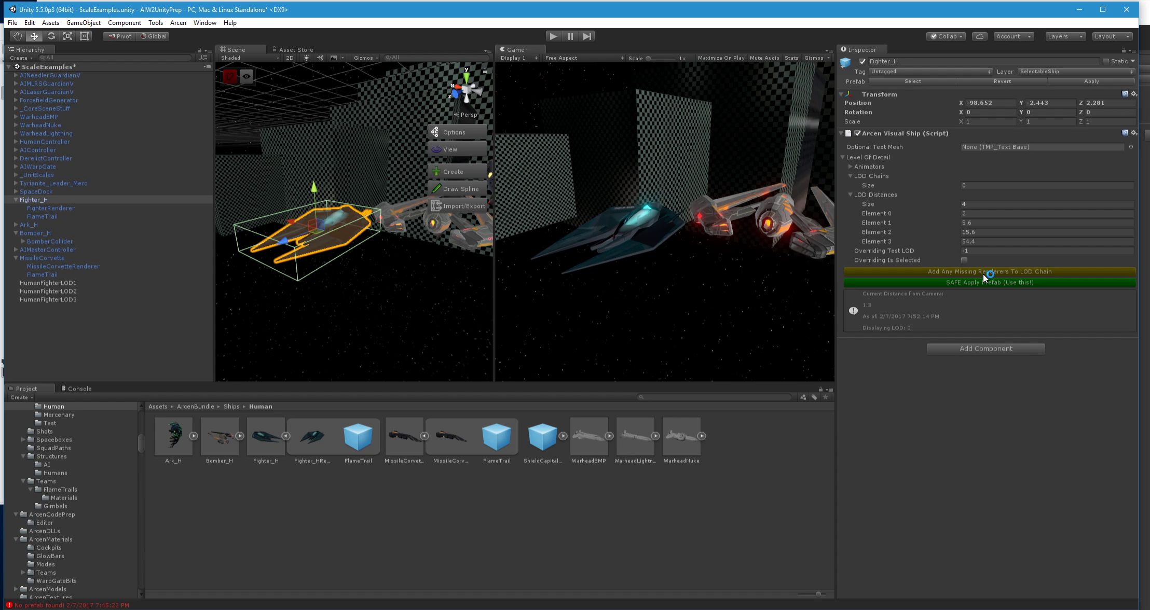
- Fill Fighter_H's LOD chain with one element using FighterRenderer's mesh filter and renderer
click(1015, 271)
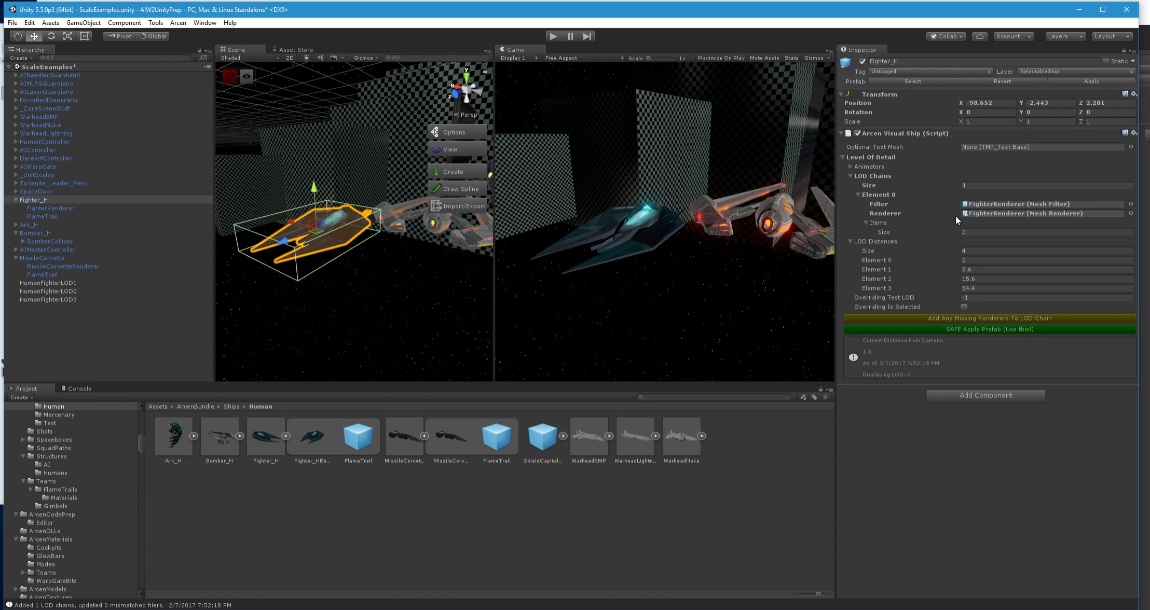
click(858, 194)
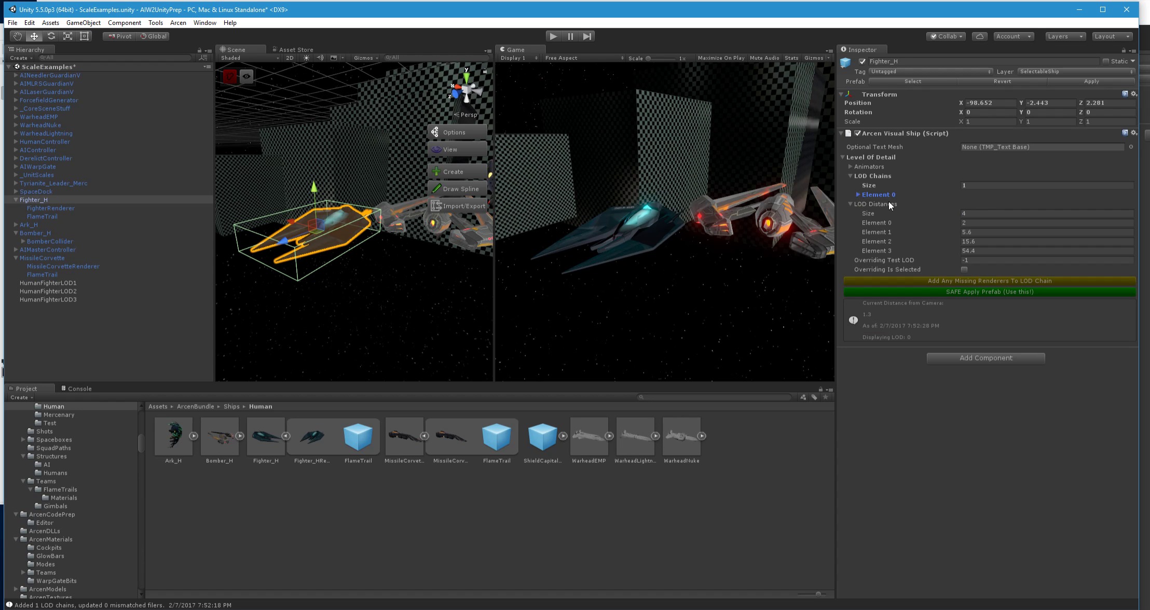
click(857, 195)
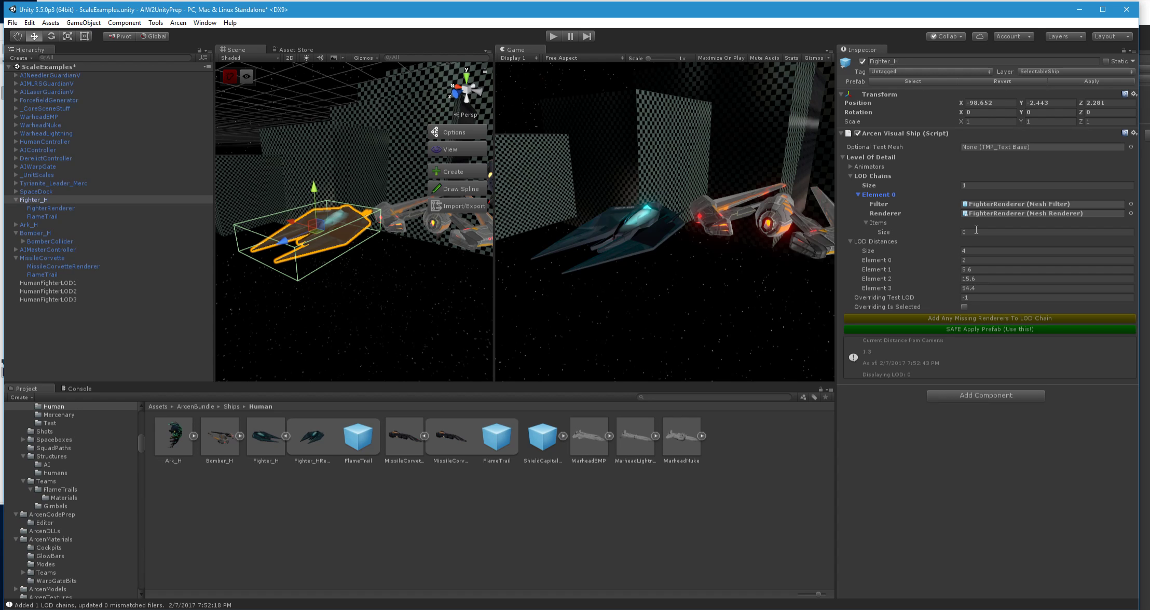
click(989, 232)
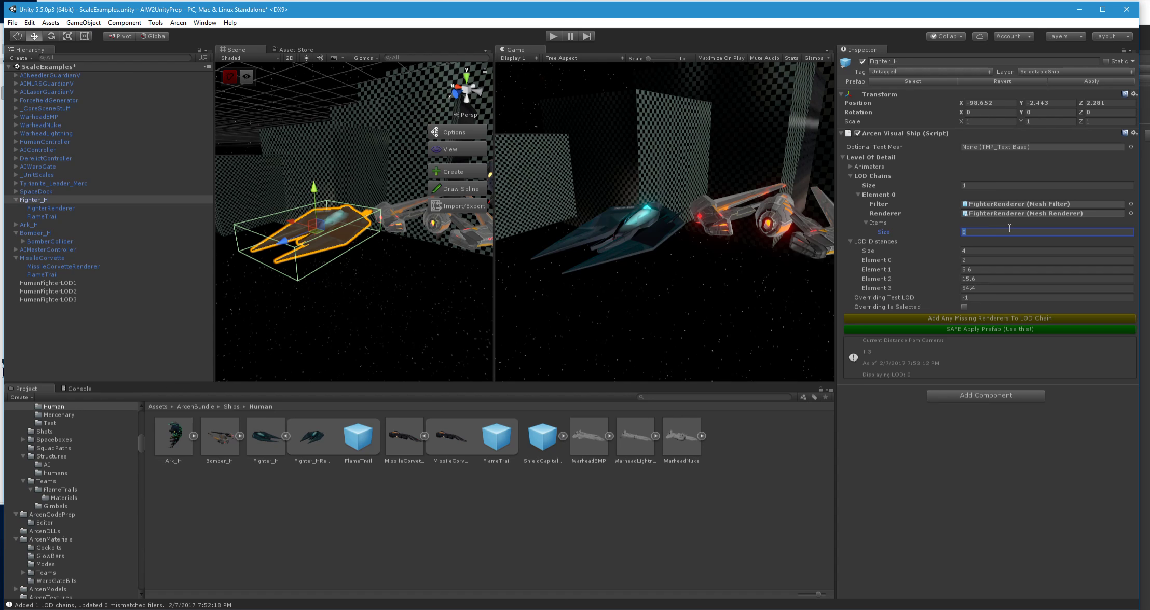
click(850, 240)
key(Left)
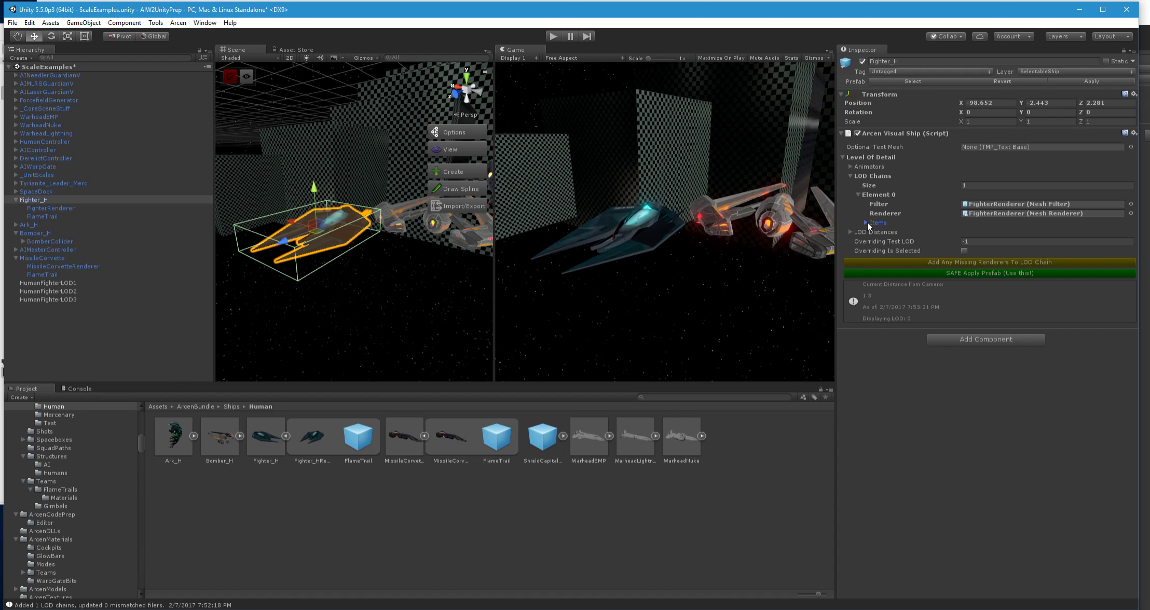
click(867, 223)
click(976, 232)
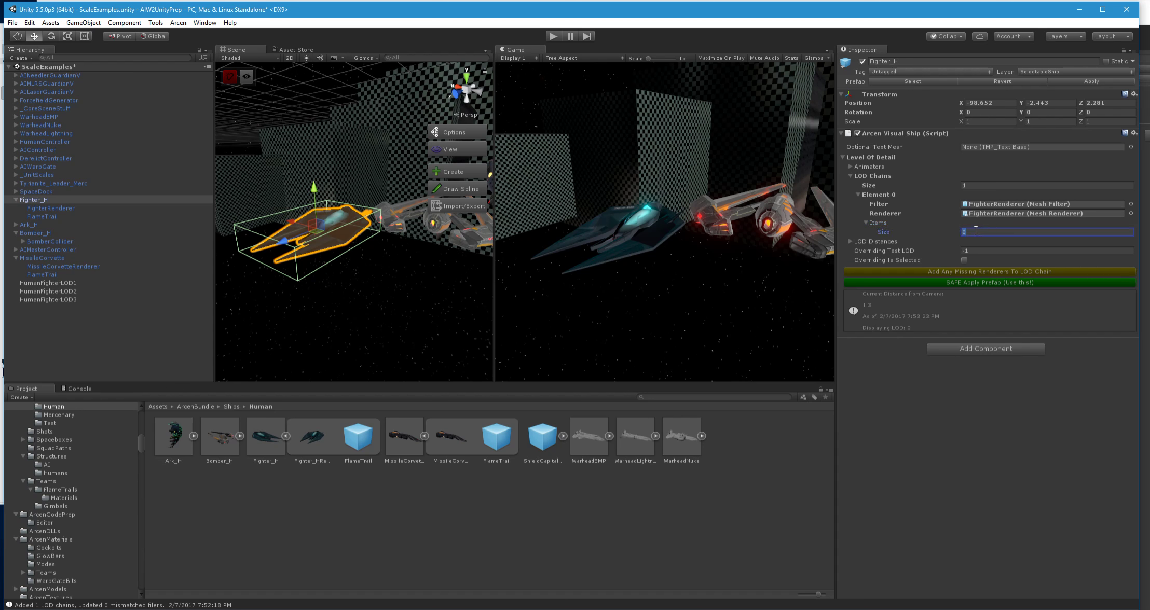
text(4)
key(Return)
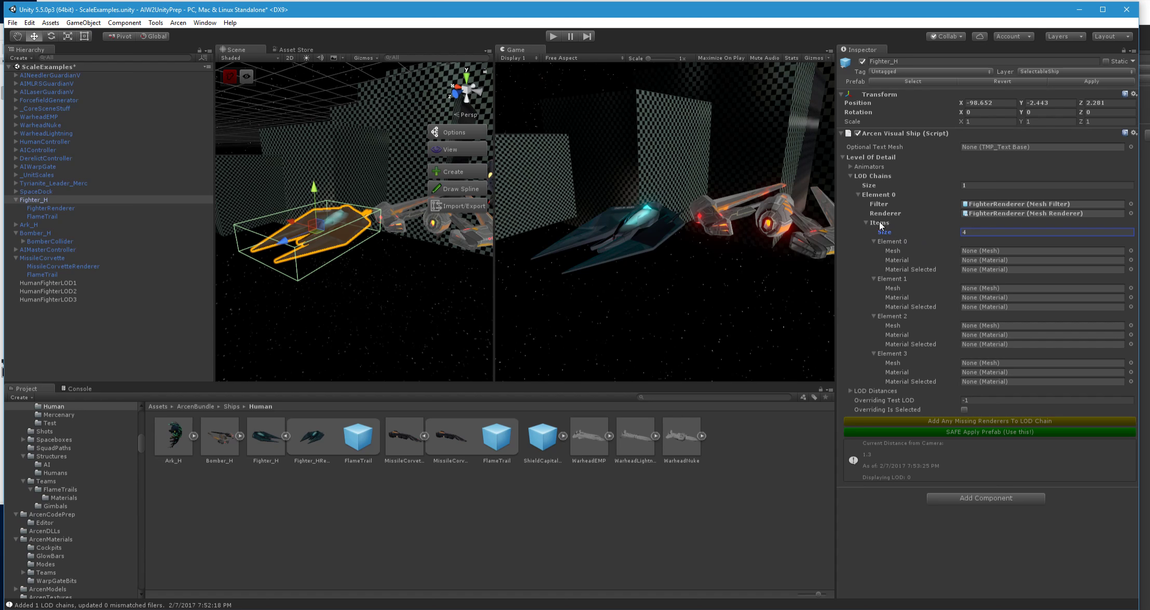
click(858, 194)
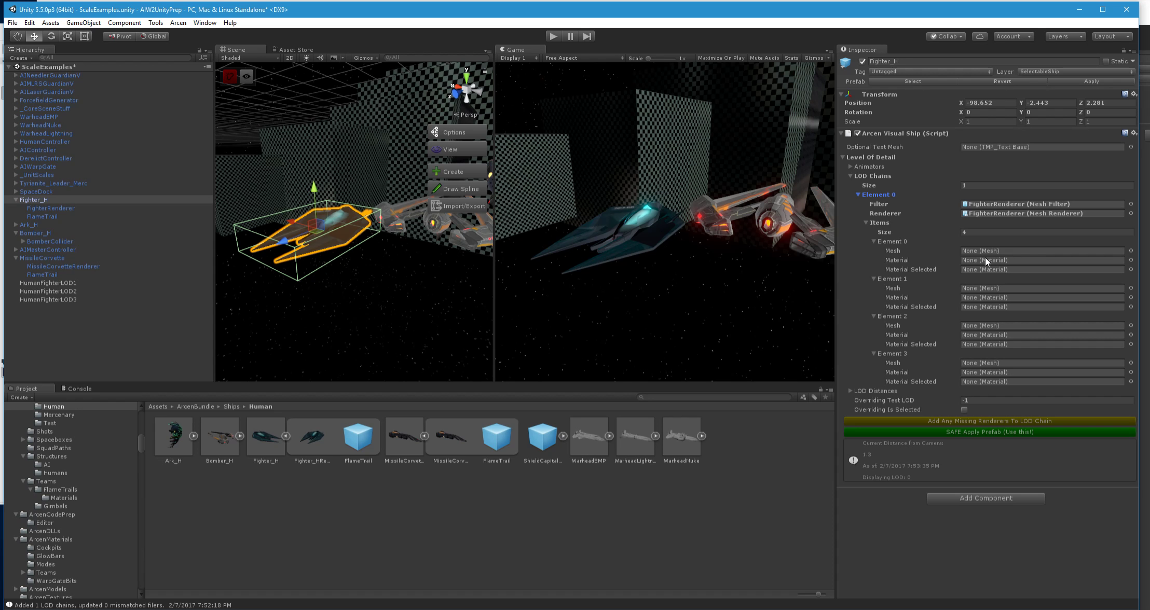
click(850, 391)
click(424, 436)
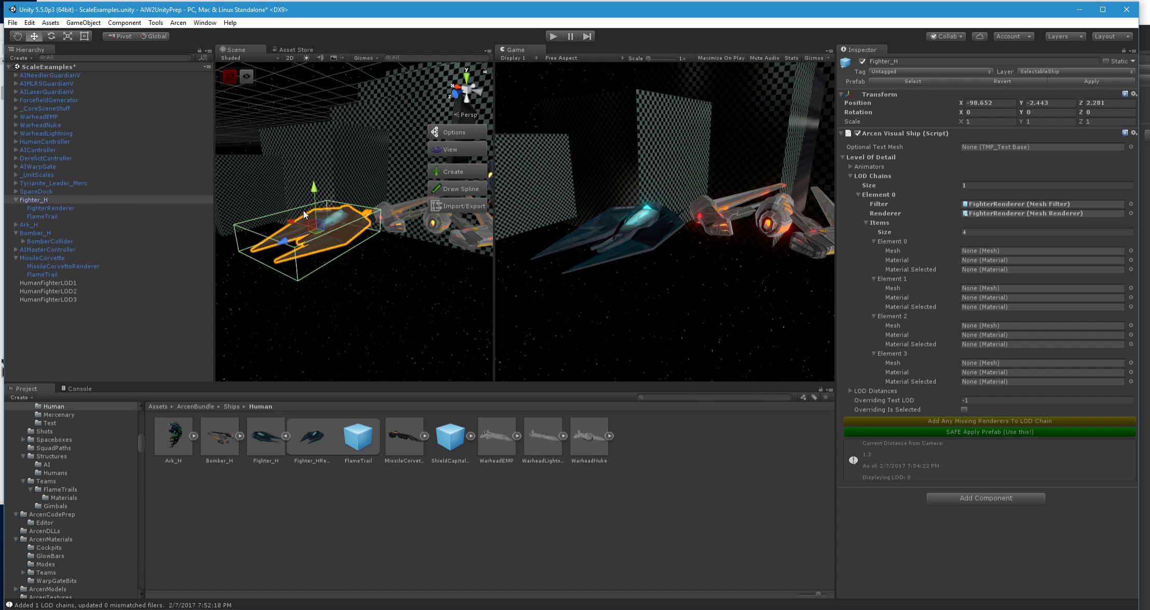
- Set pPlane3, the mesh FighterRenderer uses, as the first LOD item's mesh
click(52, 208)
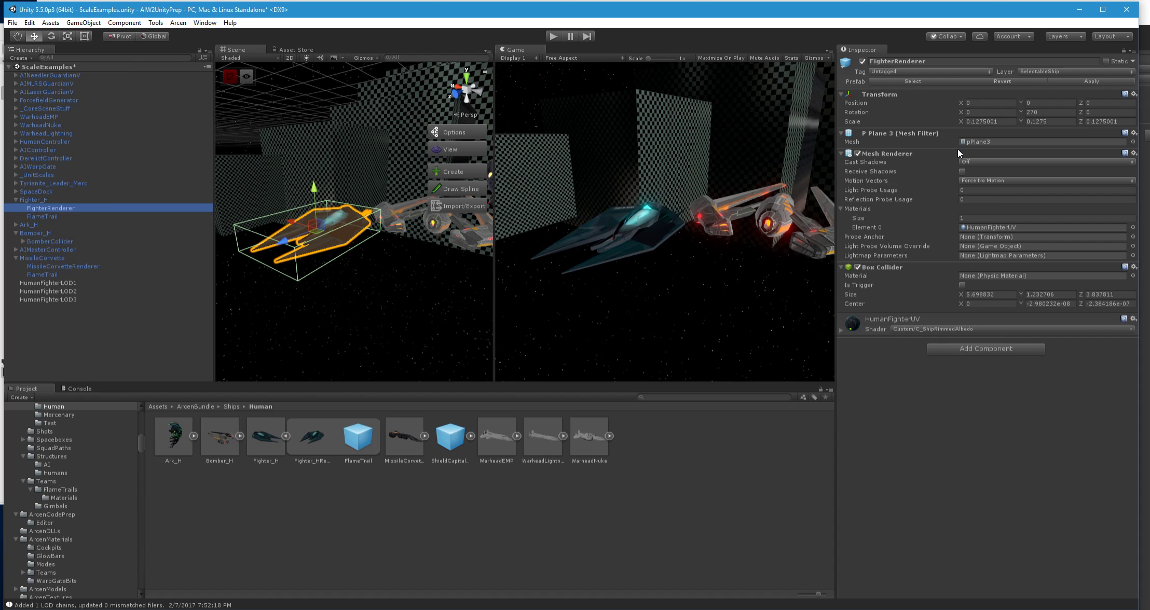
click(996, 142)
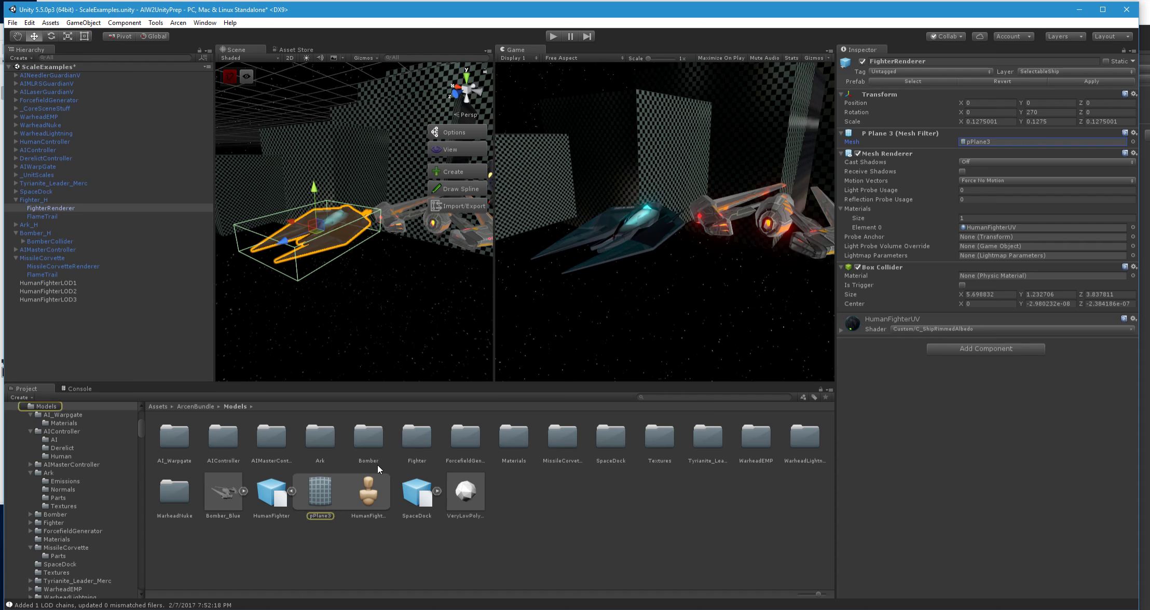
click(326, 501)
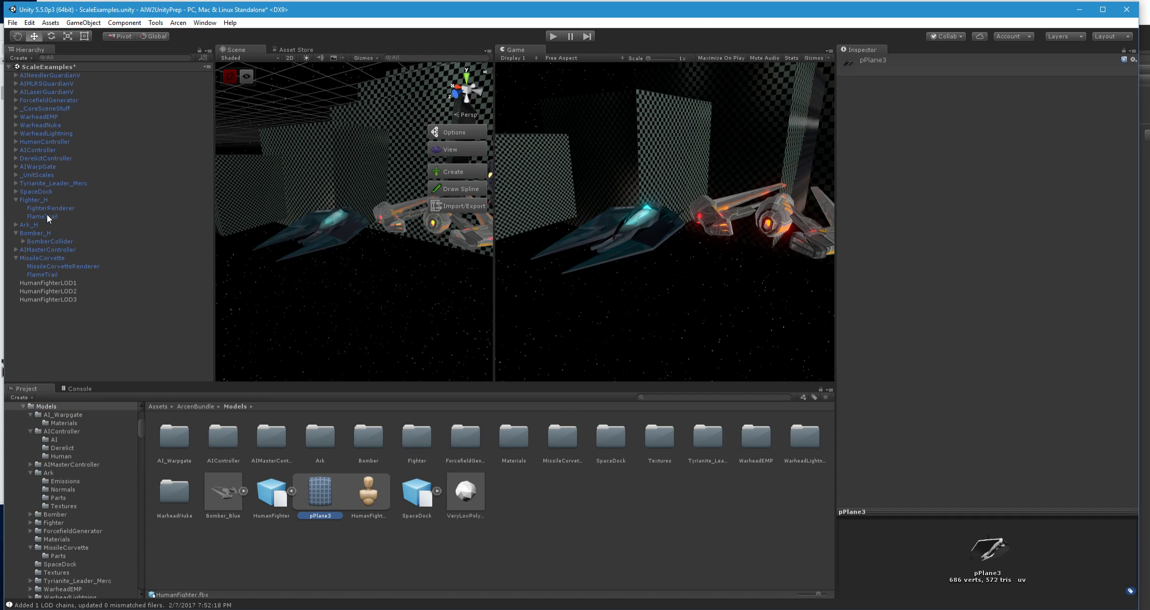
click(35, 201)
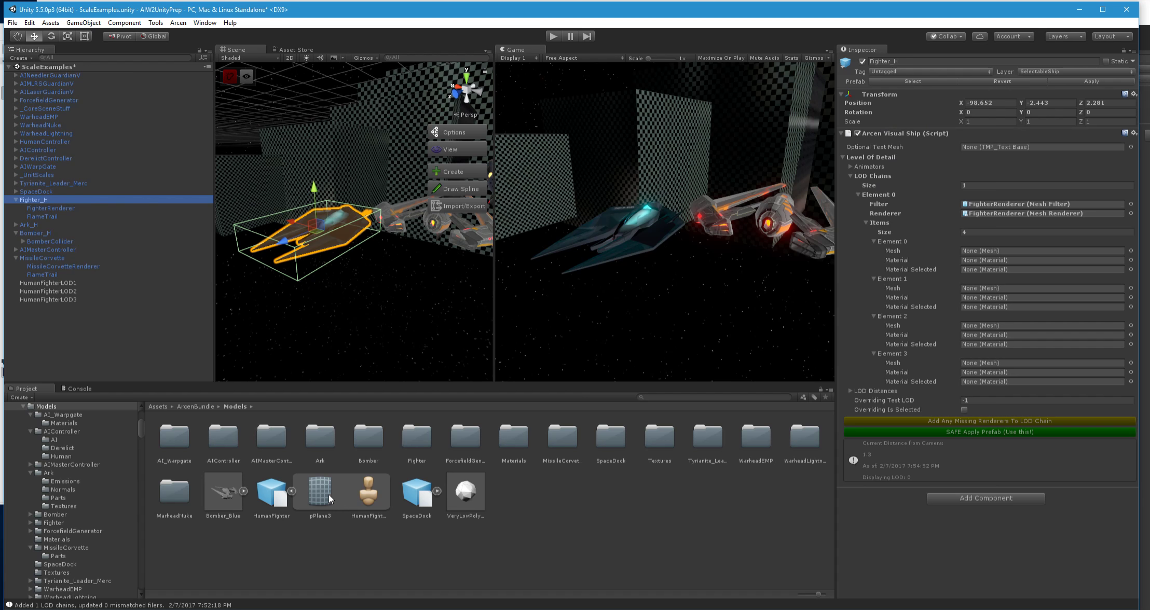
drag(323, 492, 1022, 253)
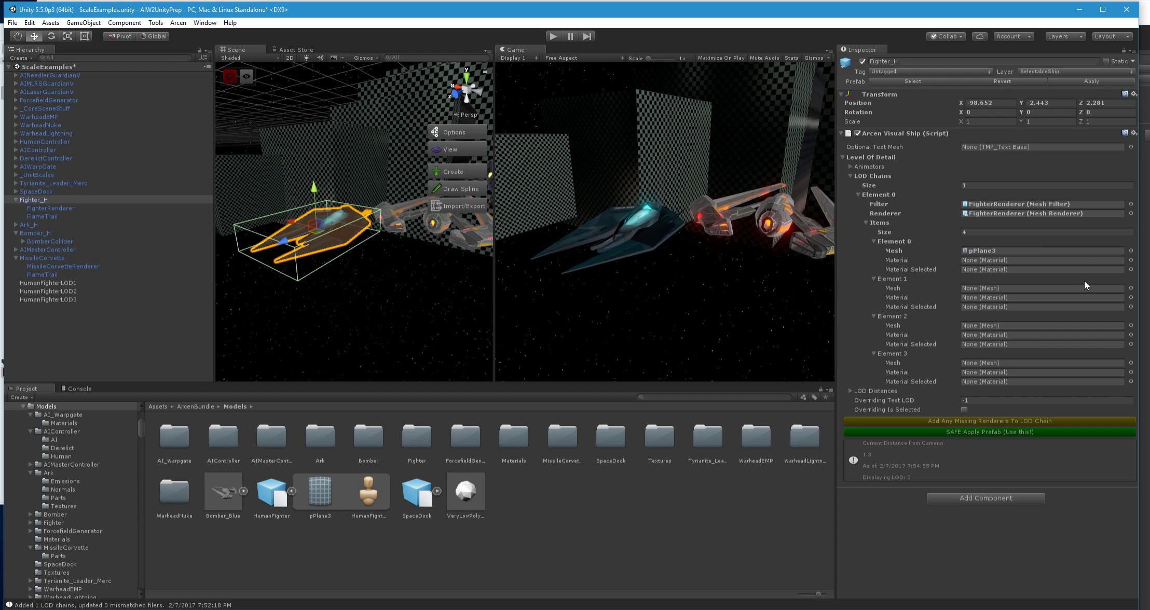
- Assign the HumanFighterUV material to the first and second LOD items
click(51, 208)
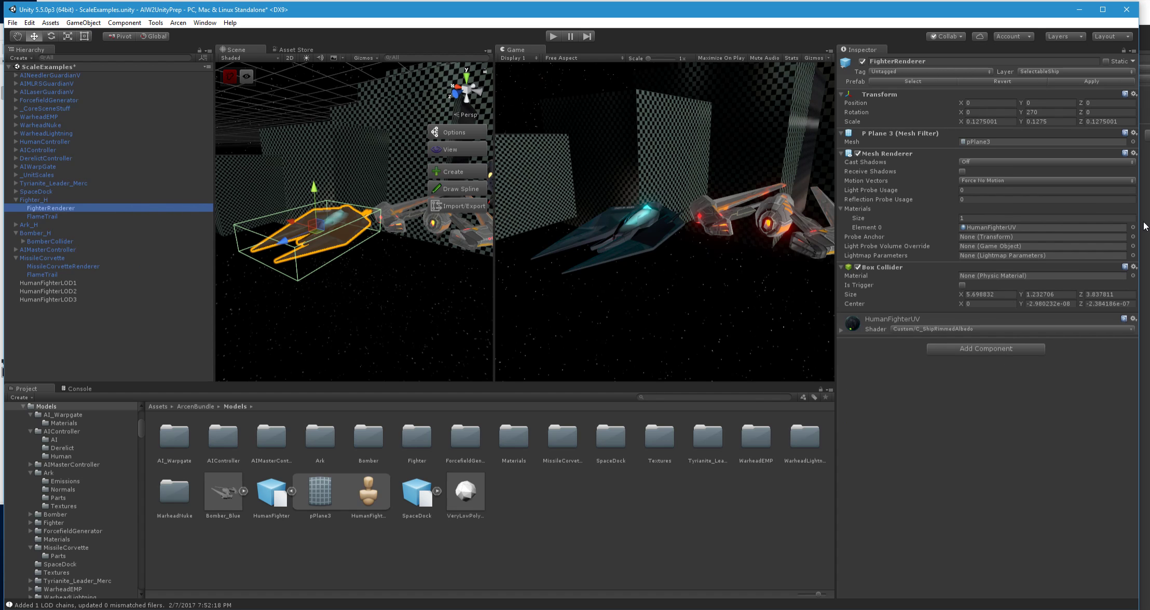
click(1017, 226)
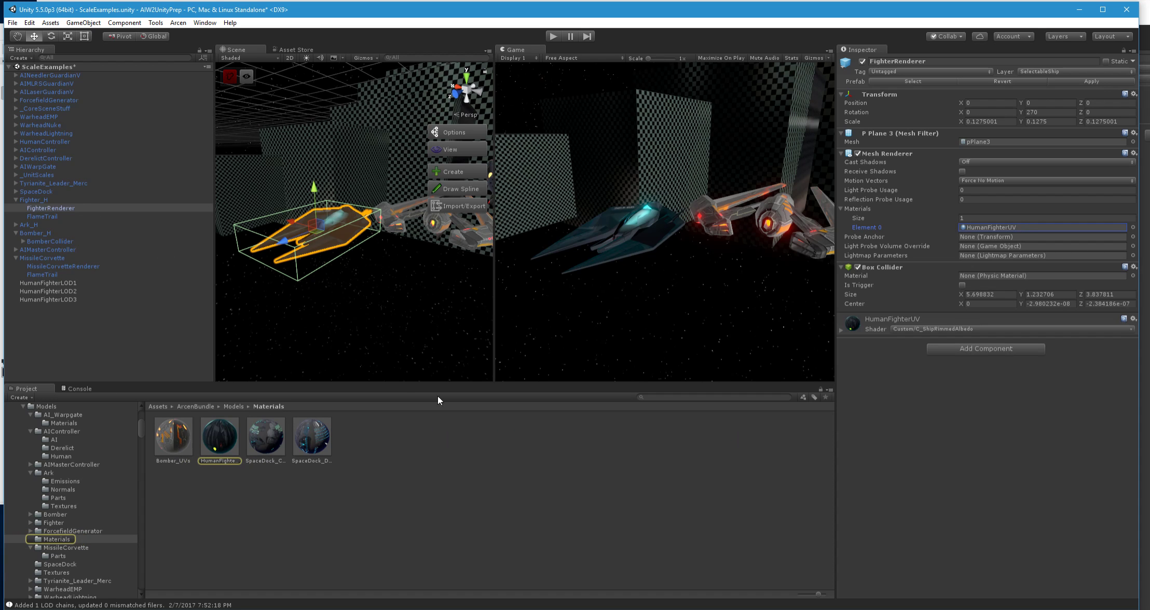
click(218, 446)
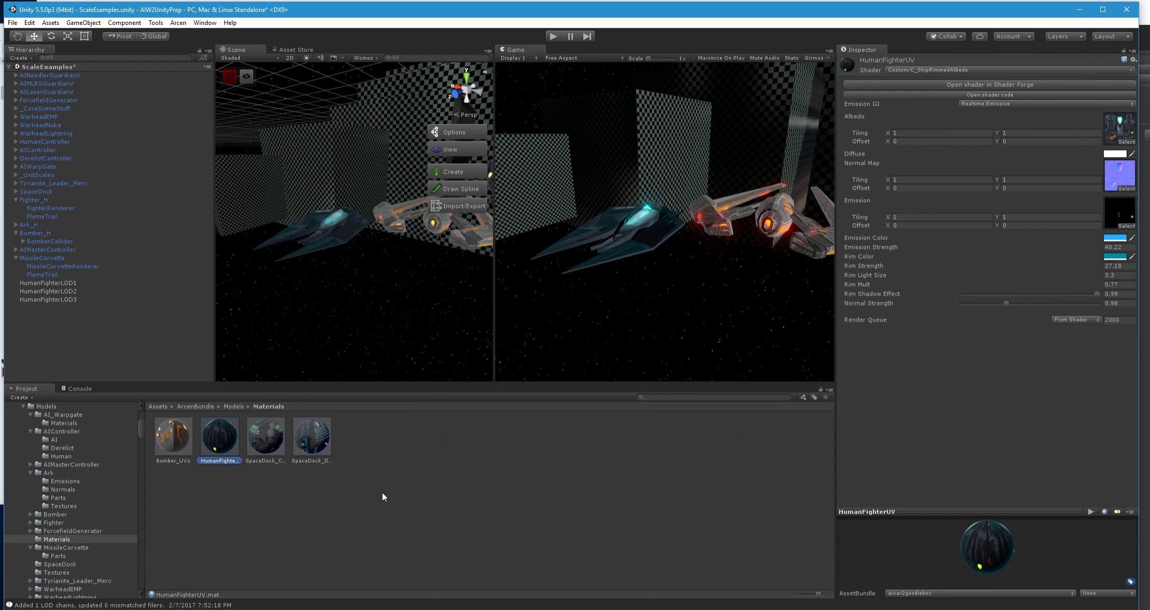
click(39, 200)
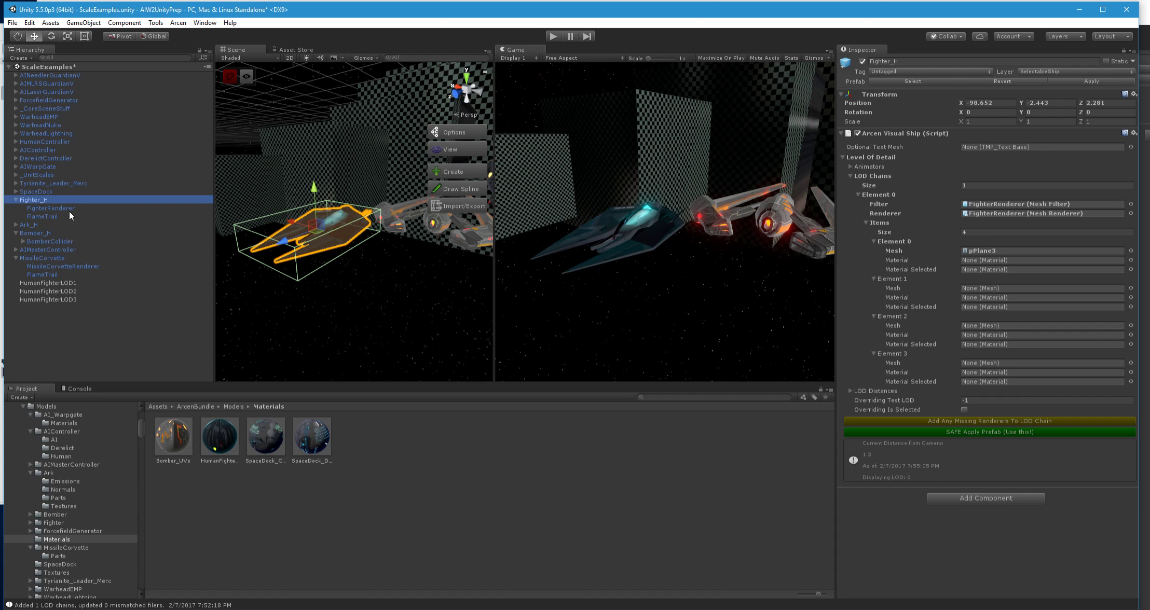
drag(227, 437, 981, 261)
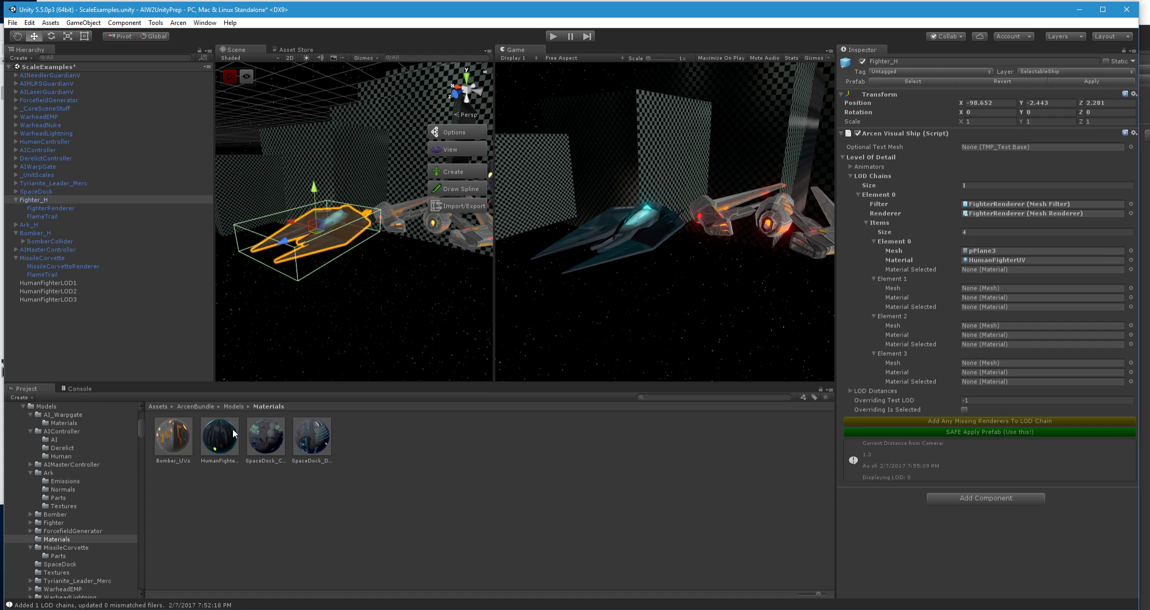
drag(232, 432, 979, 299)
click(48, 209)
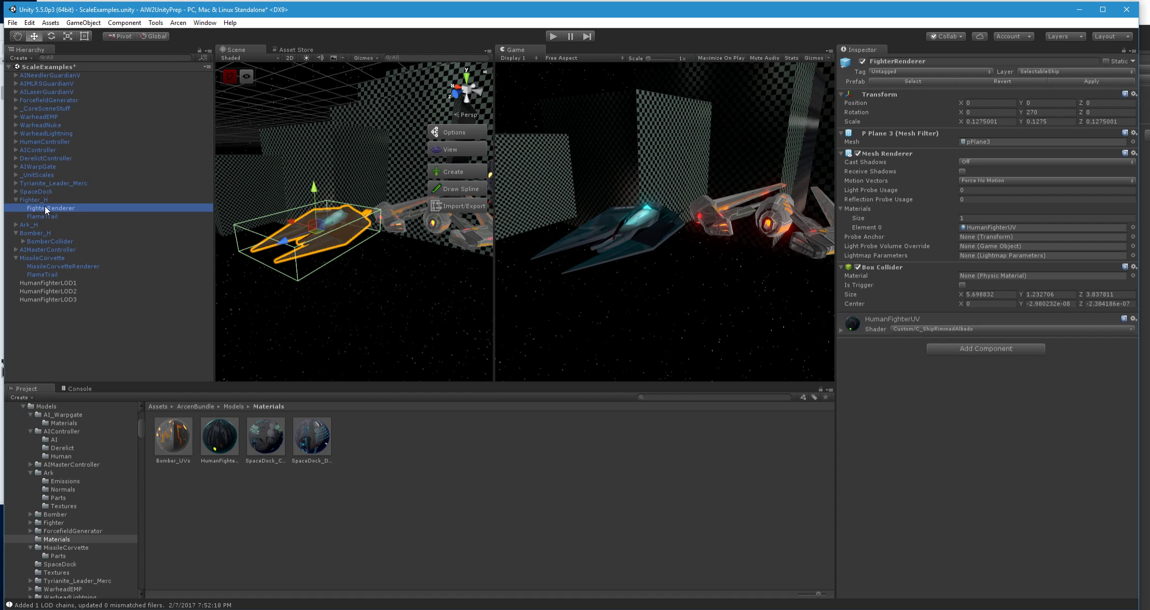
click(41, 199)
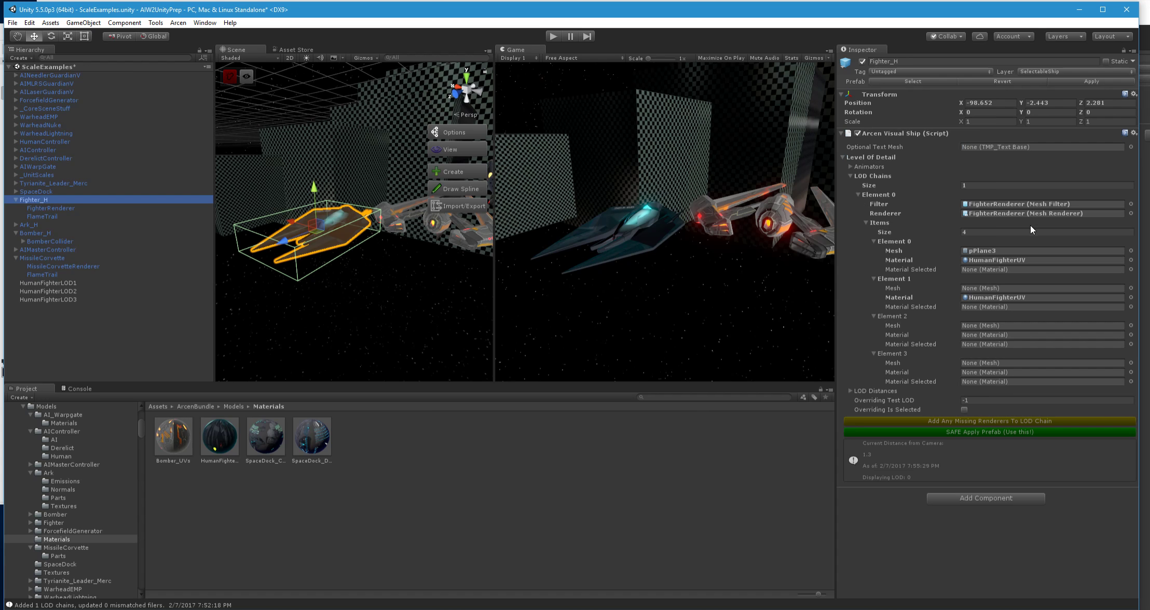
click(51, 281)
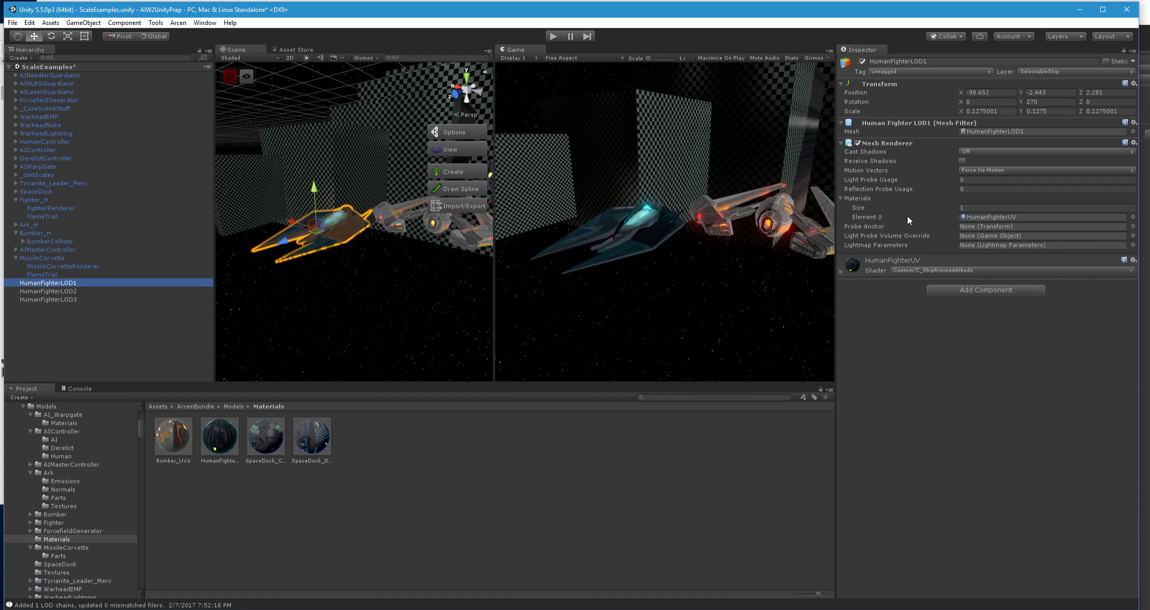
- Set HumanFighterLOD1 and HumanFighterLOD2 as the meshes of the second and third LOD items
click(1005, 131)
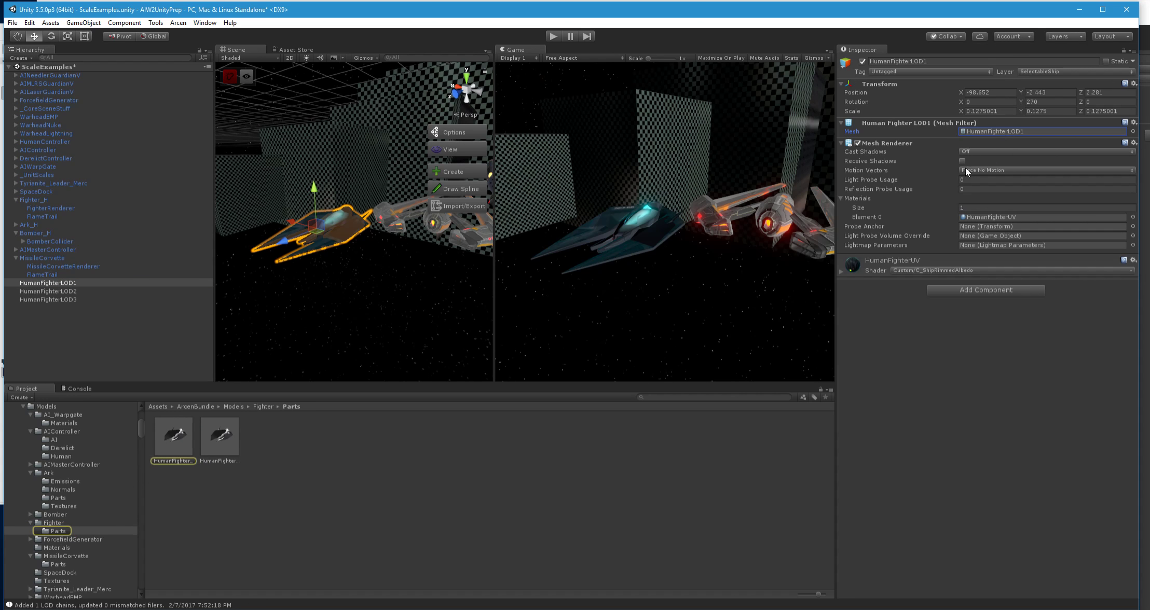
click(38, 201)
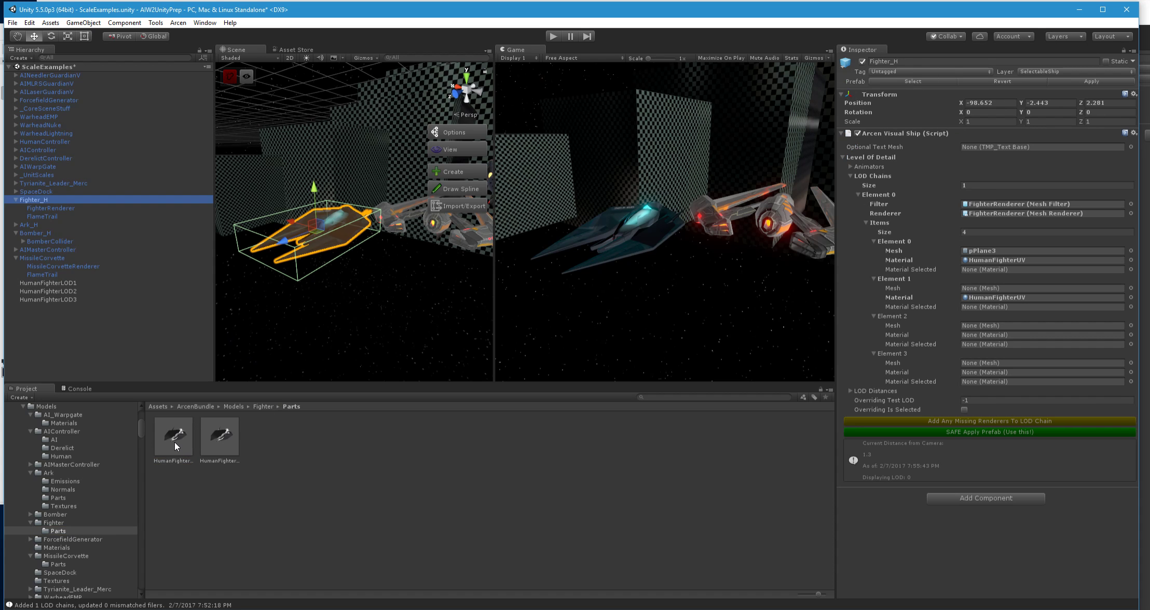
drag(174, 442, 971, 292)
drag(222, 449, 990, 327)
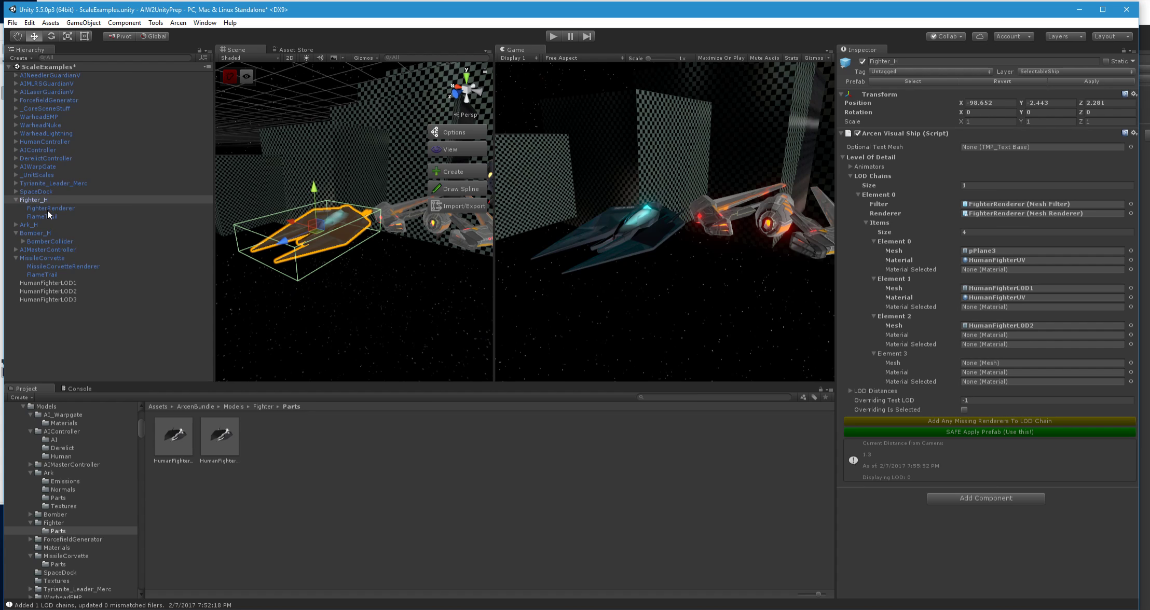
- Locate the mesh assets used by the HumanFighterLOD2 and HumanFighterLOD3 objects
click(69, 283)
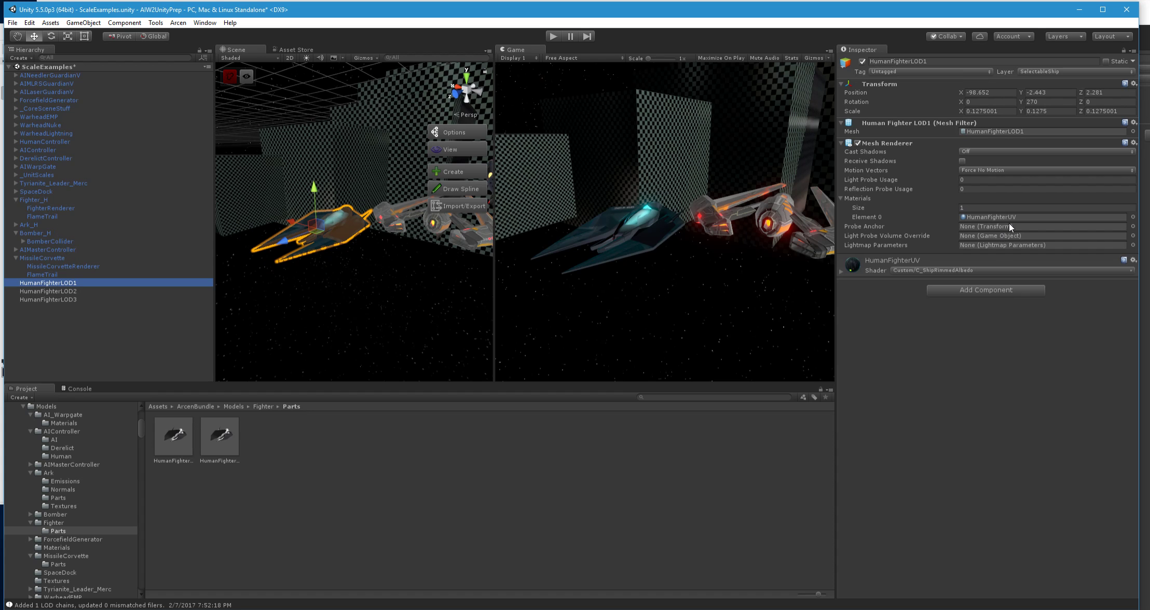
click(65, 292)
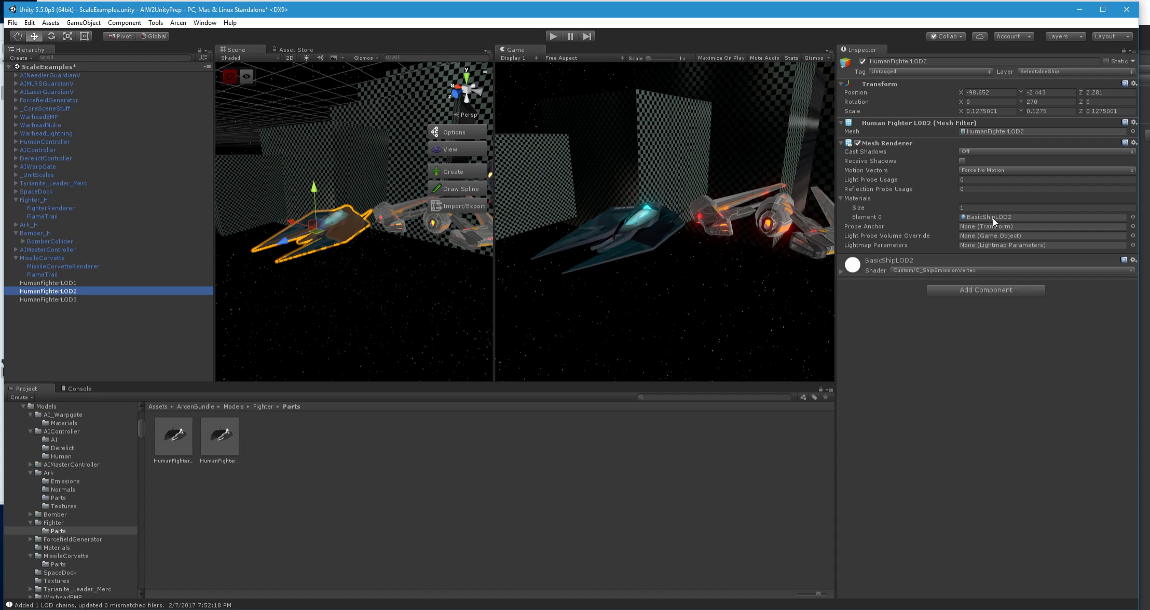
click(1028, 133)
click(68, 300)
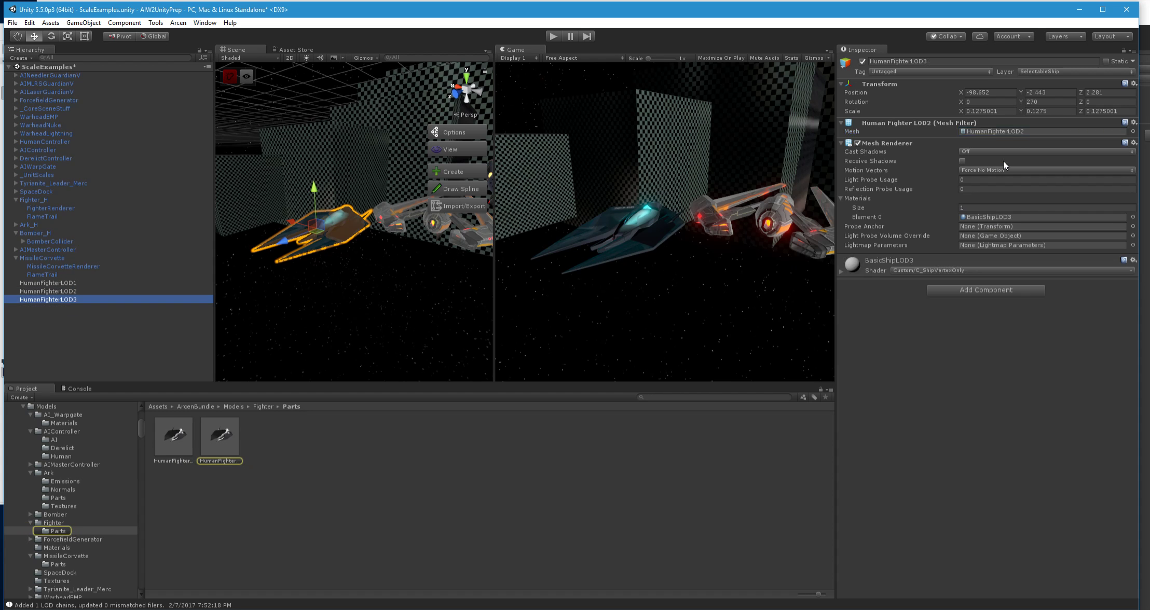
click(1029, 131)
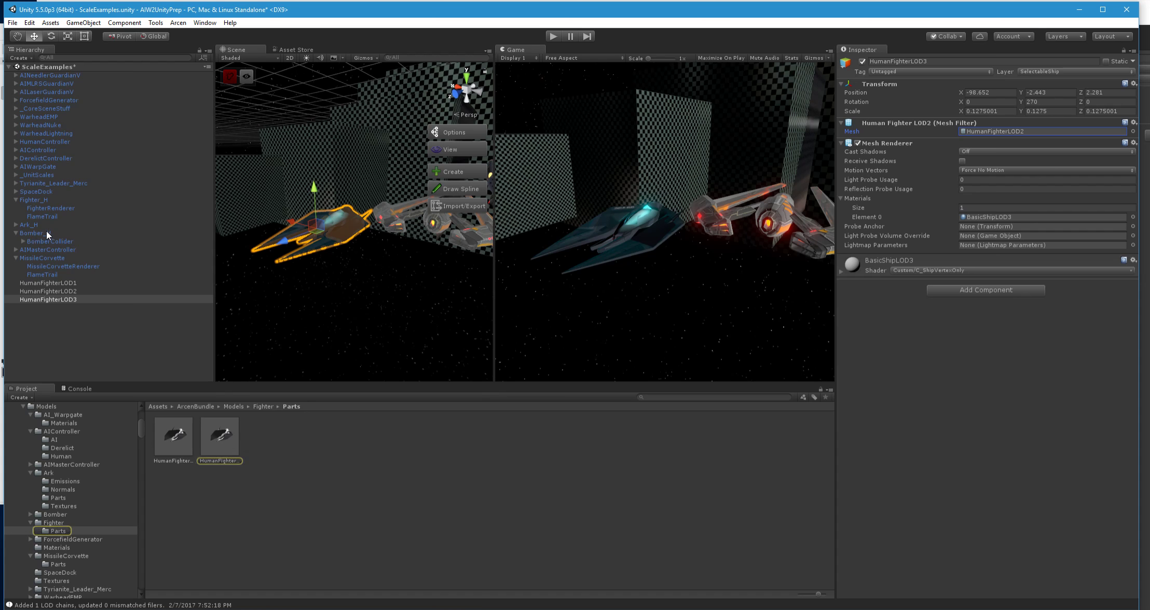
- Give the fourth LOD item the HumanFighterLOD2 mesh and move Fighter_H to the Hierarchy bottom
click(41, 201)
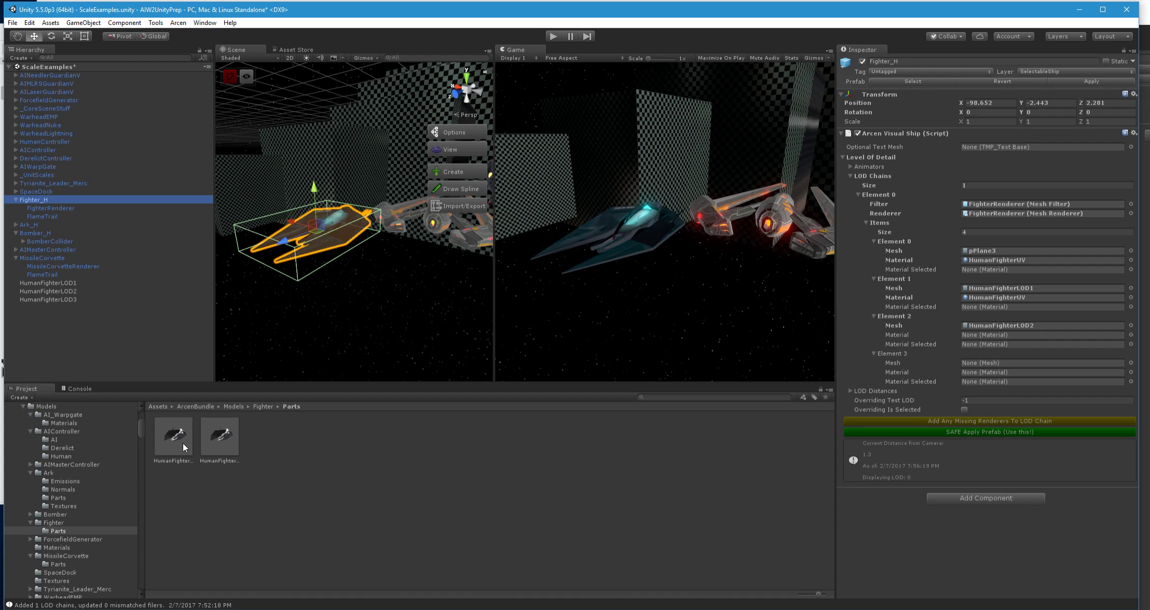
drag(224, 447, 975, 364)
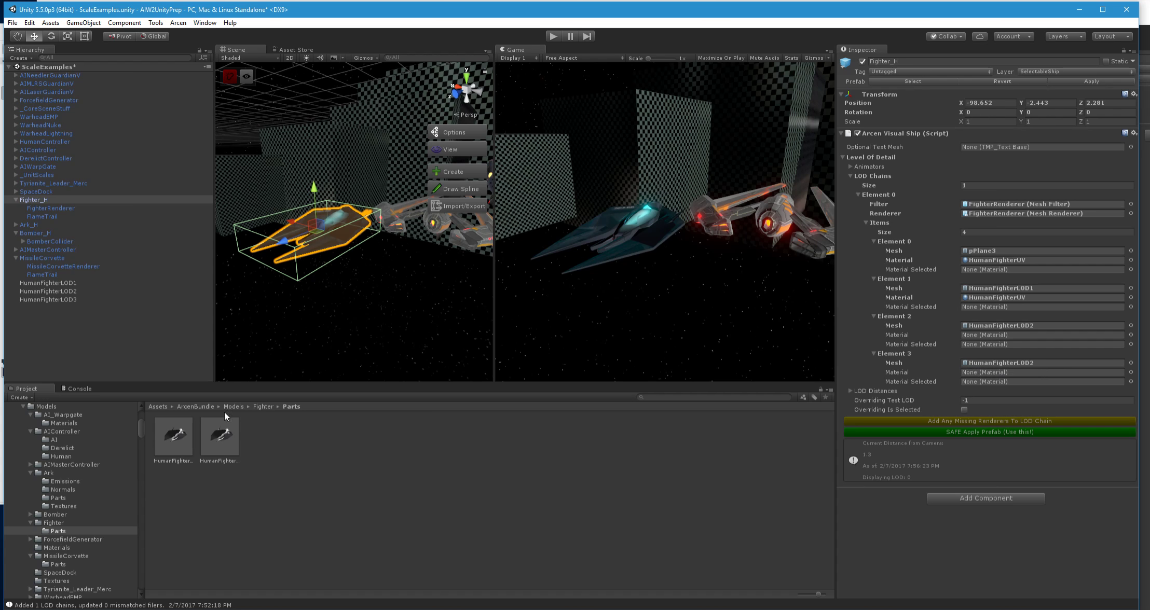
click(52, 292)
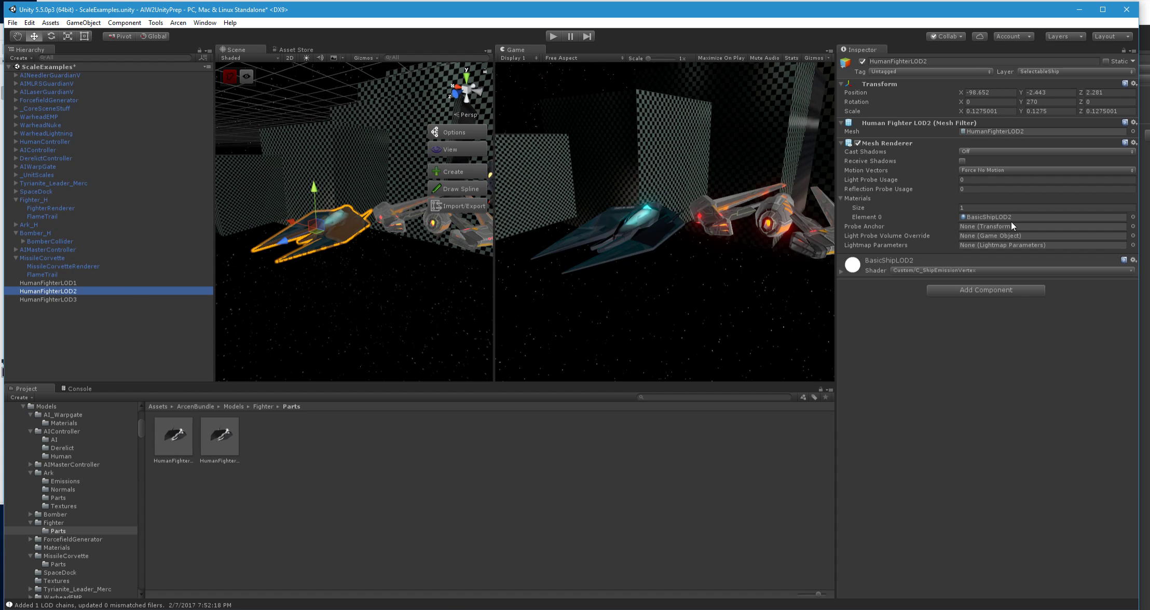
click(1011, 219)
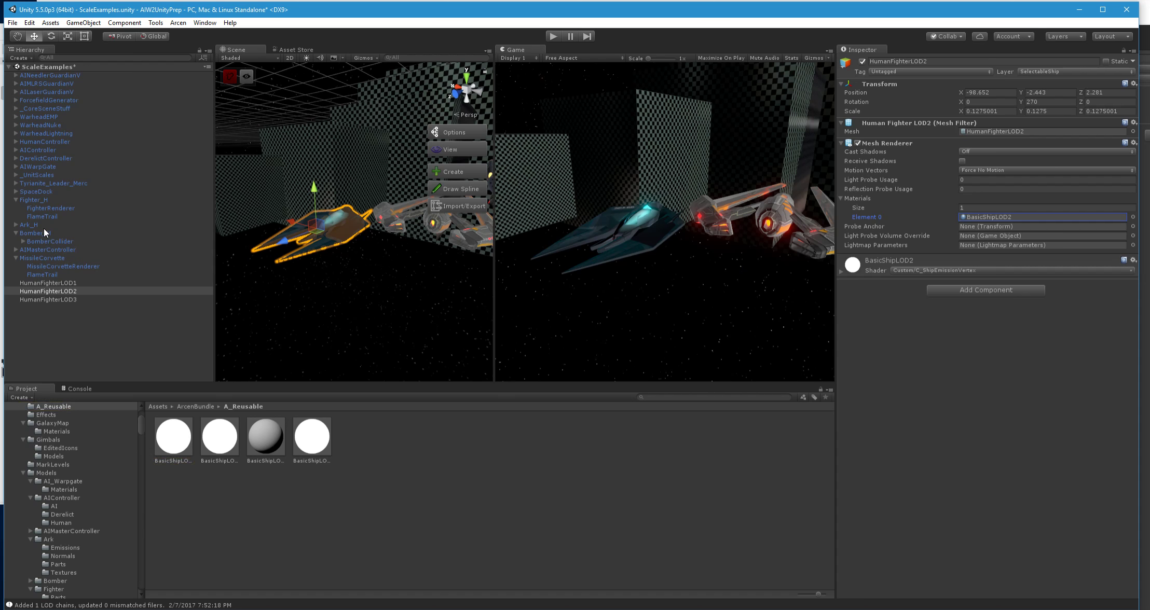
click(34, 202)
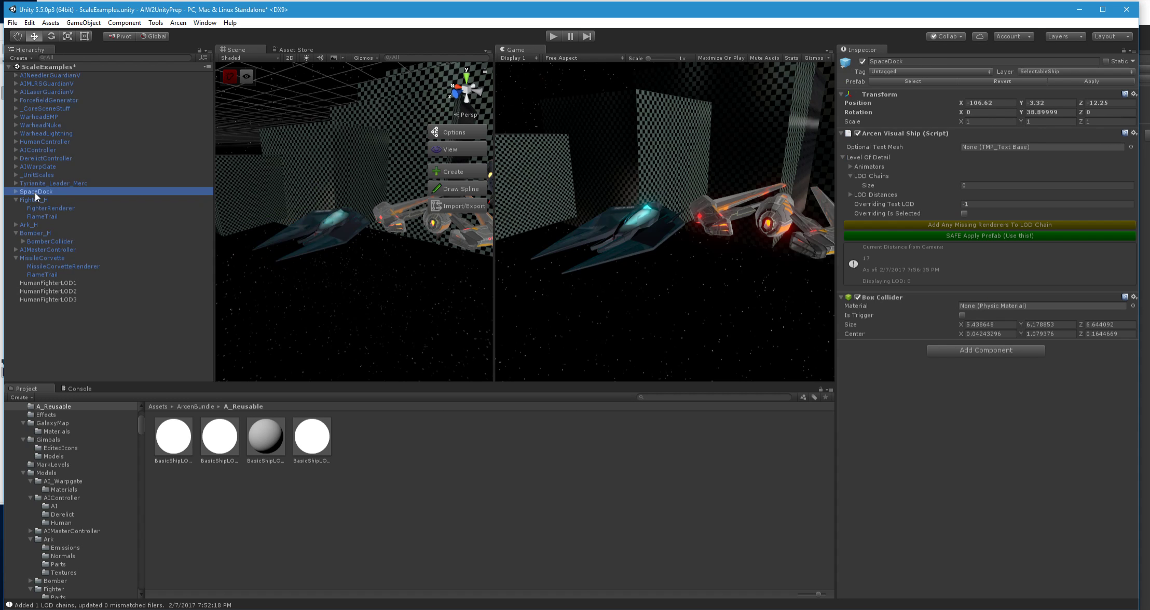
drag(37, 307, 39, 307)
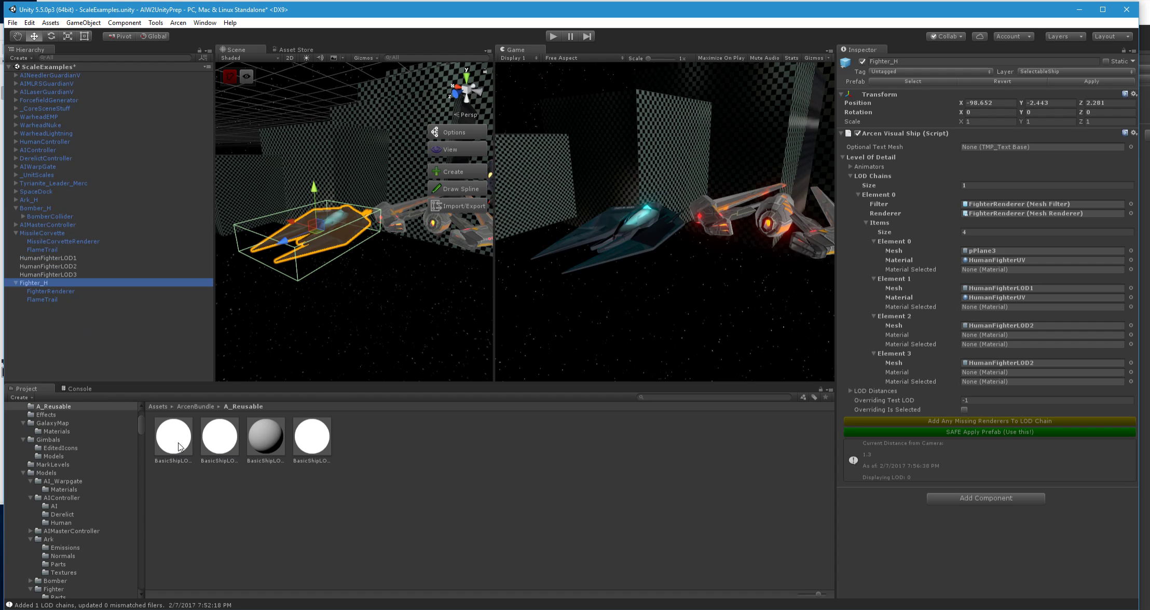
- Assign BasicShipLOD2 and BasicShipLOD2_Selected to item three, BasicShipLOD3 and BasicShipLOD3_Selected to item four
drag(178, 447, 1002, 335)
drag(222, 436, 1017, 346)
drag(271, 439, 968, 373)
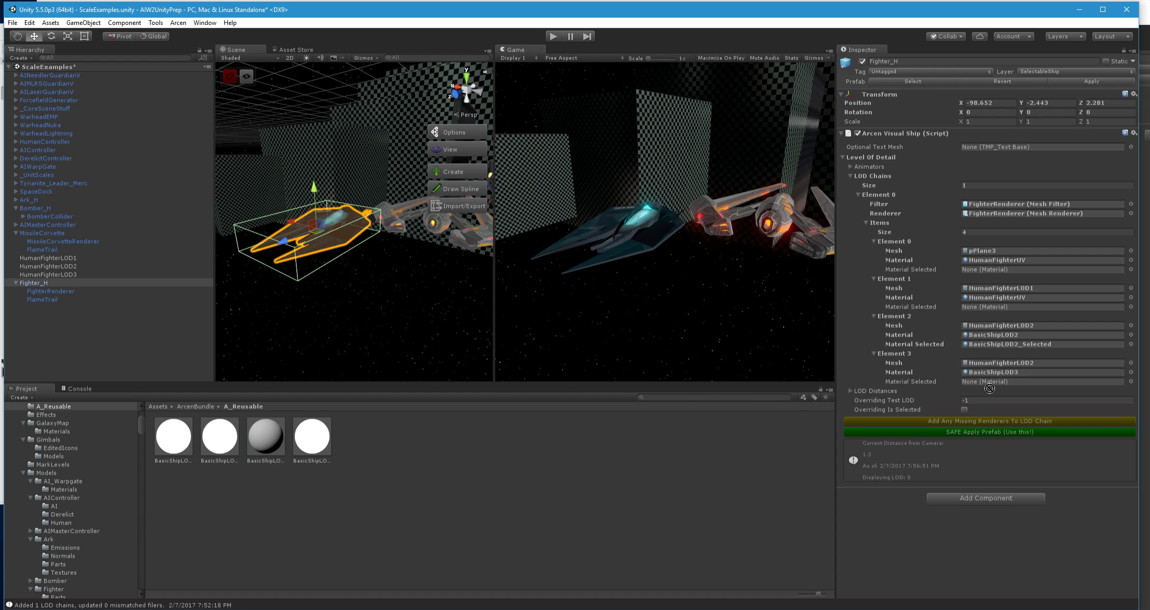
drag(989, 389, 991, 386)
- Apply the Fighter_H prefab and delete the loose HumanFighterLOD1–LOD3 objects
click(1083, 83)
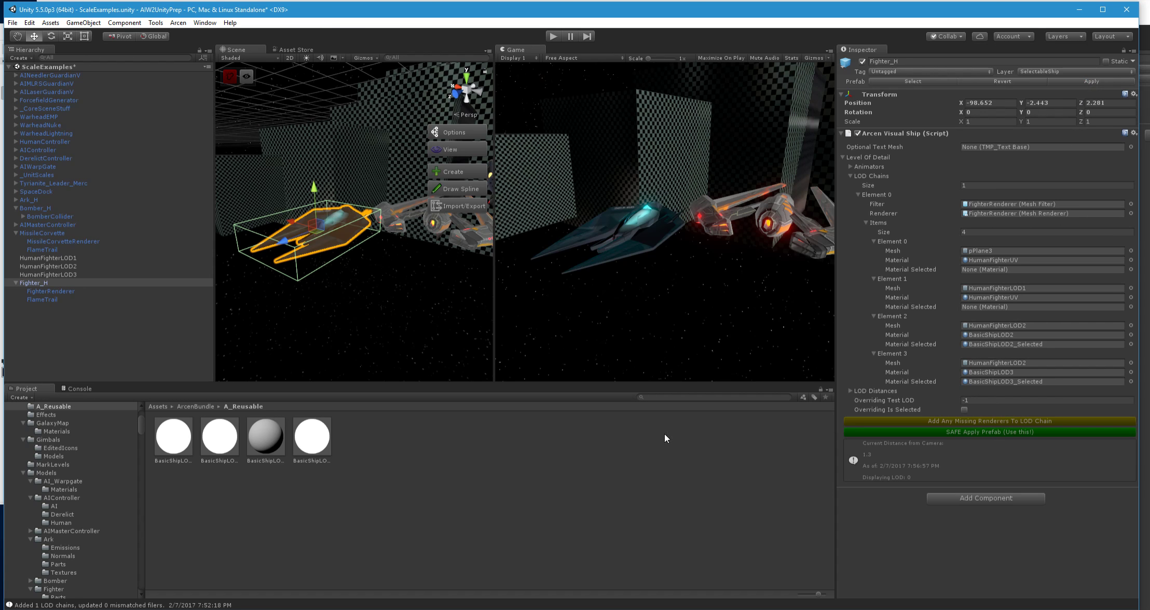
click(59, 275)
click(59, 258)
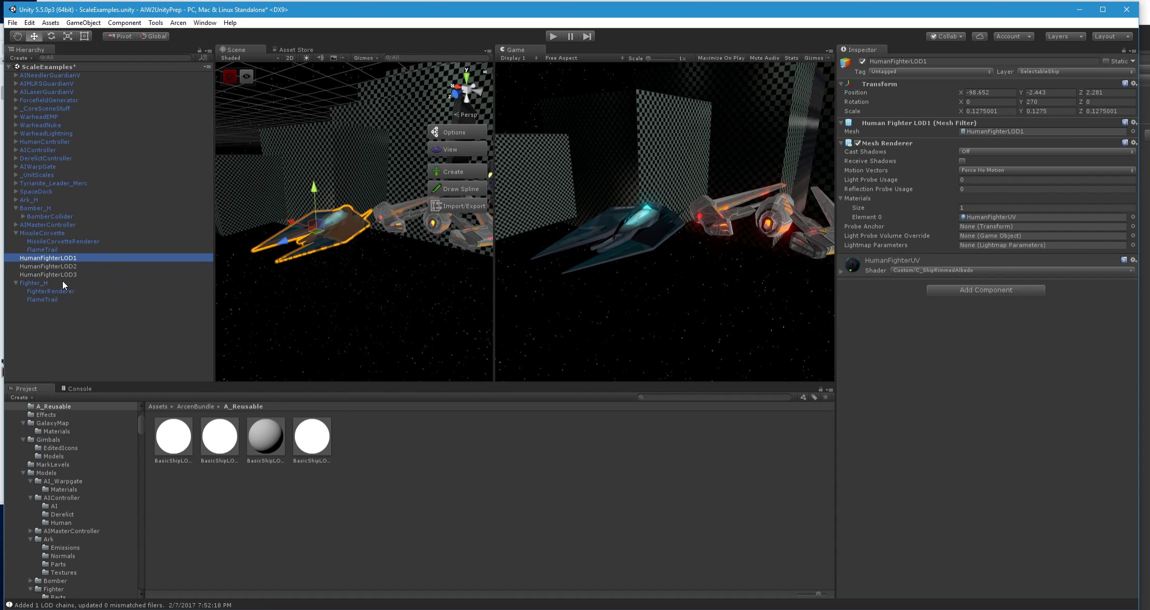
click(60, 276)
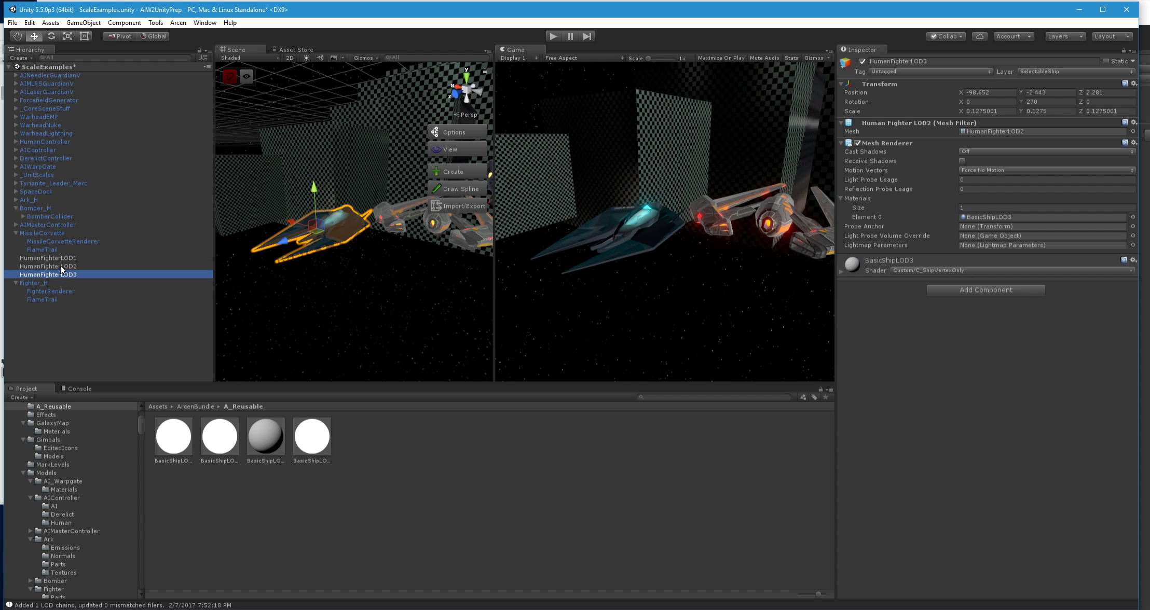
shift+click(58, 258)
key(Delete)
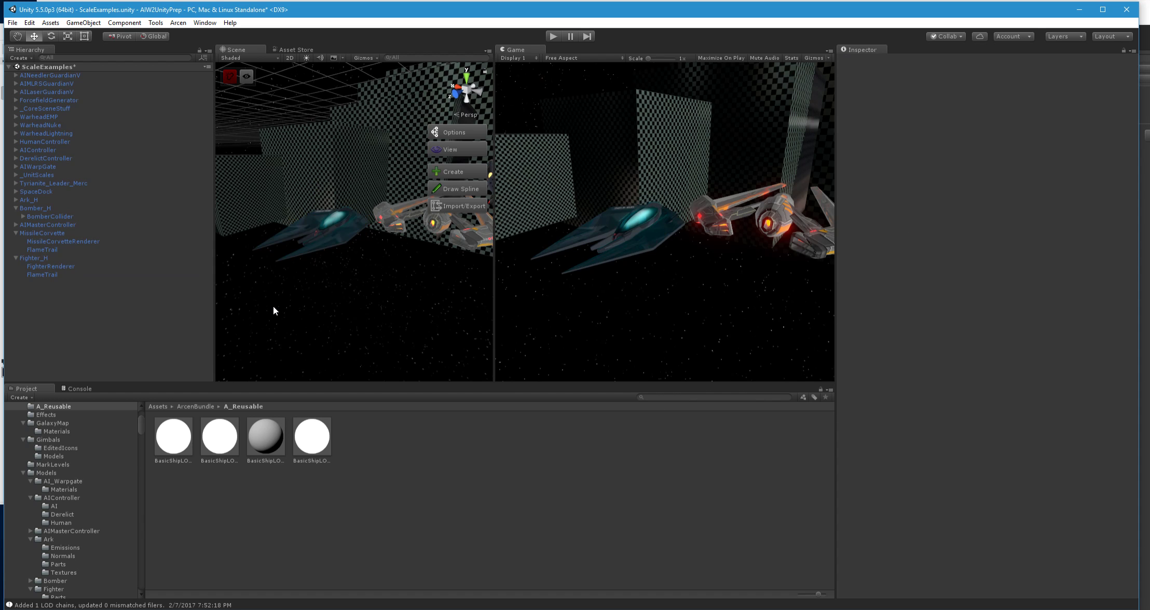
click(42, 258)
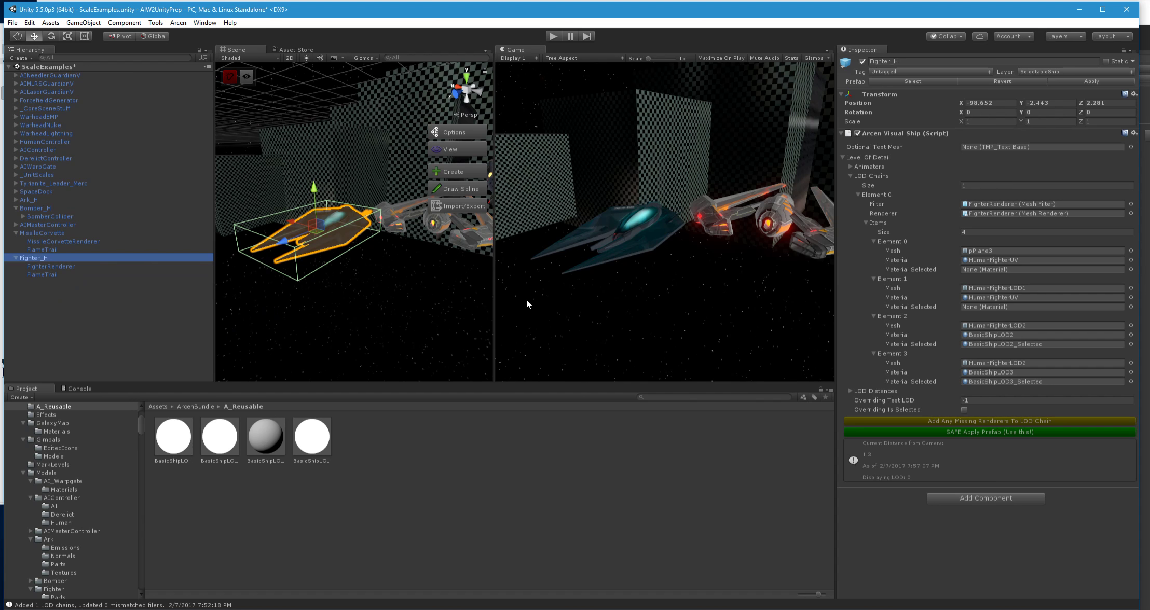
scroll(280, 305, down, 10)
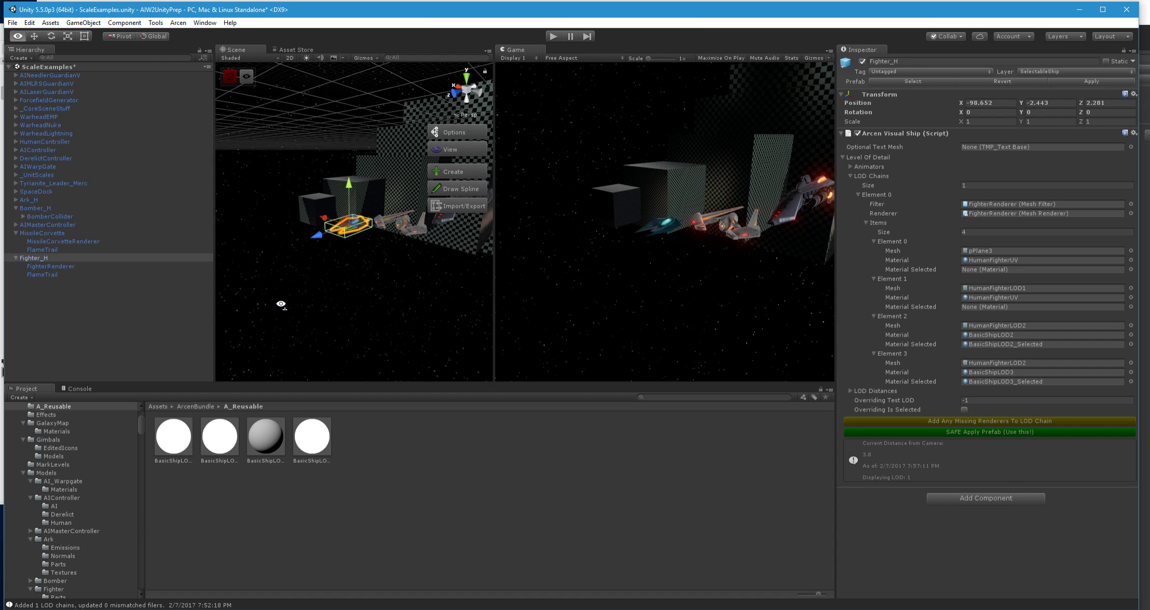
scroll(280, 305, down, 1)
scroll(281, 286, down, 5)
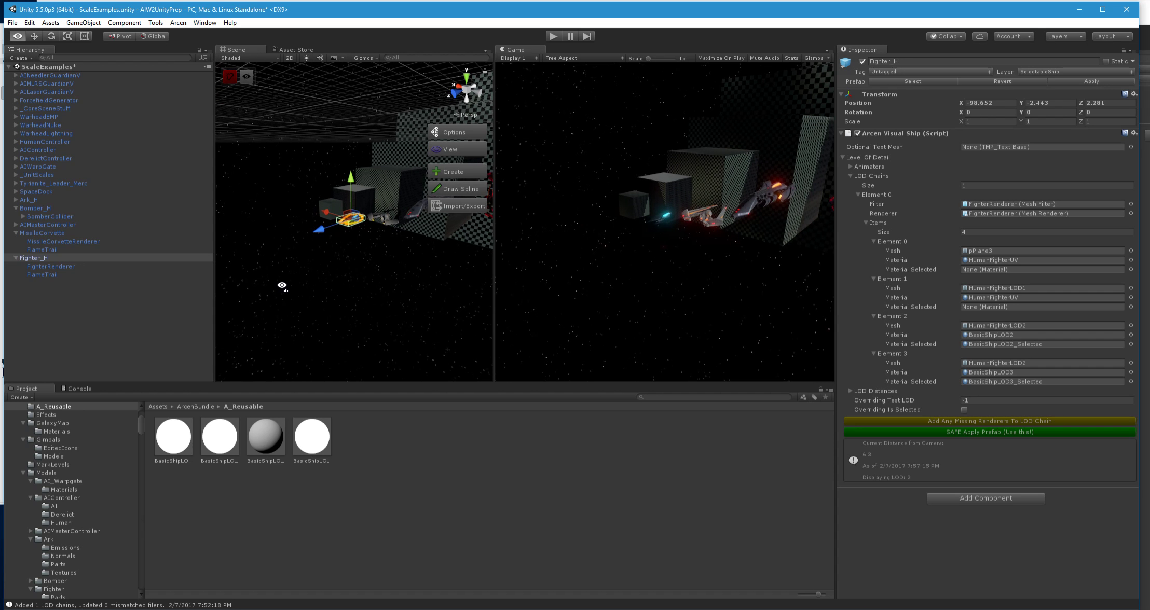
scroll(281, 286, down, 6)
scroll(282, 286, down, 7)
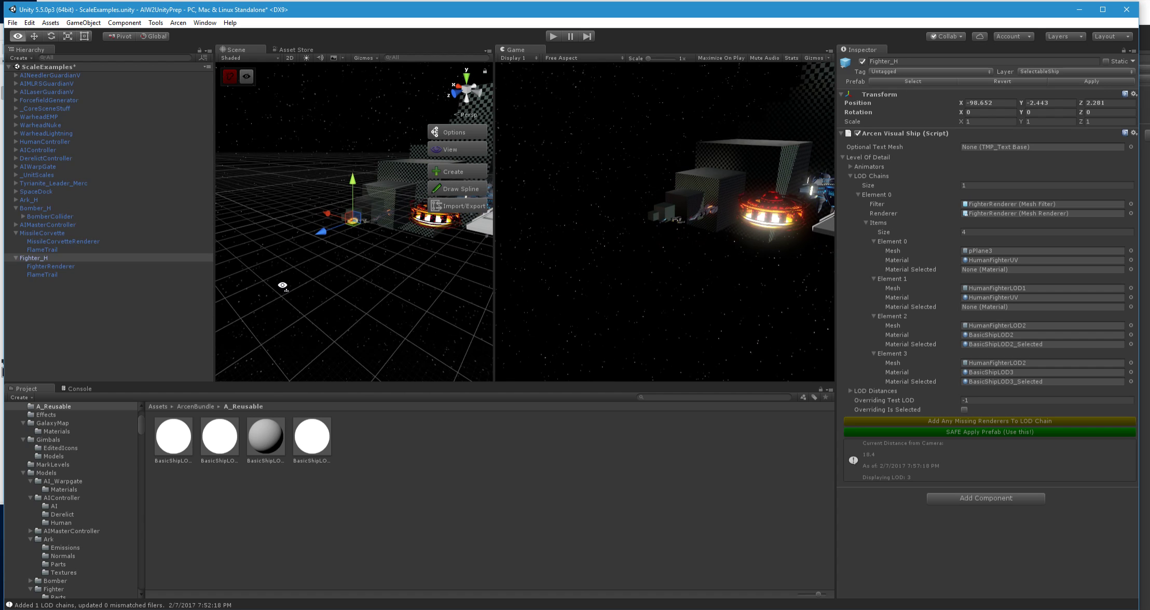
scroll(283, 286, down, 8)
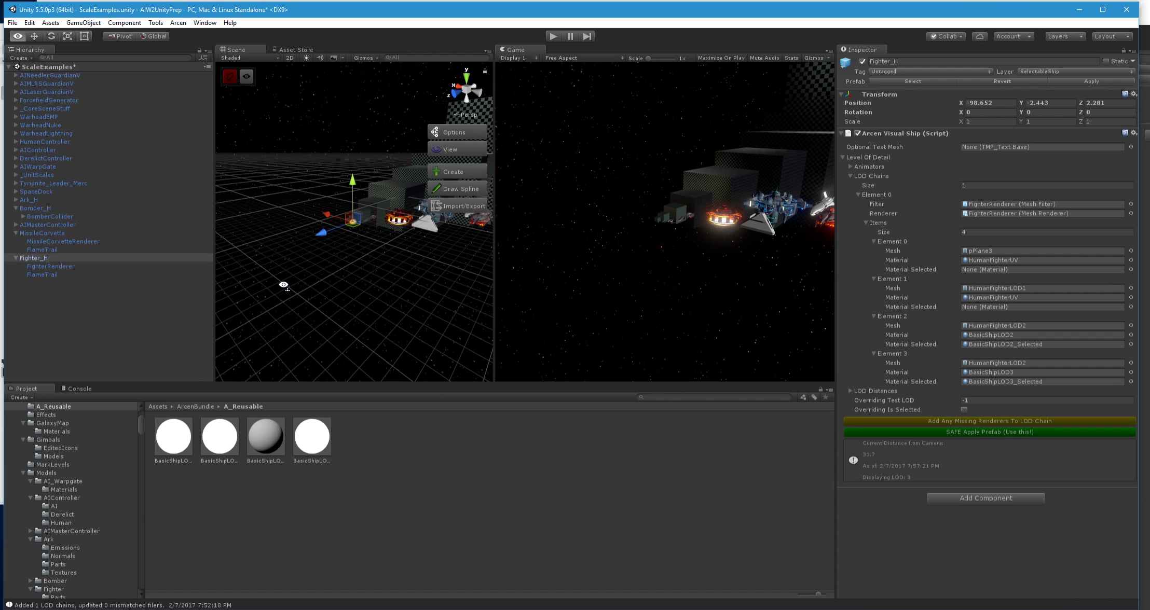
scroll(283, 286, down, 4)
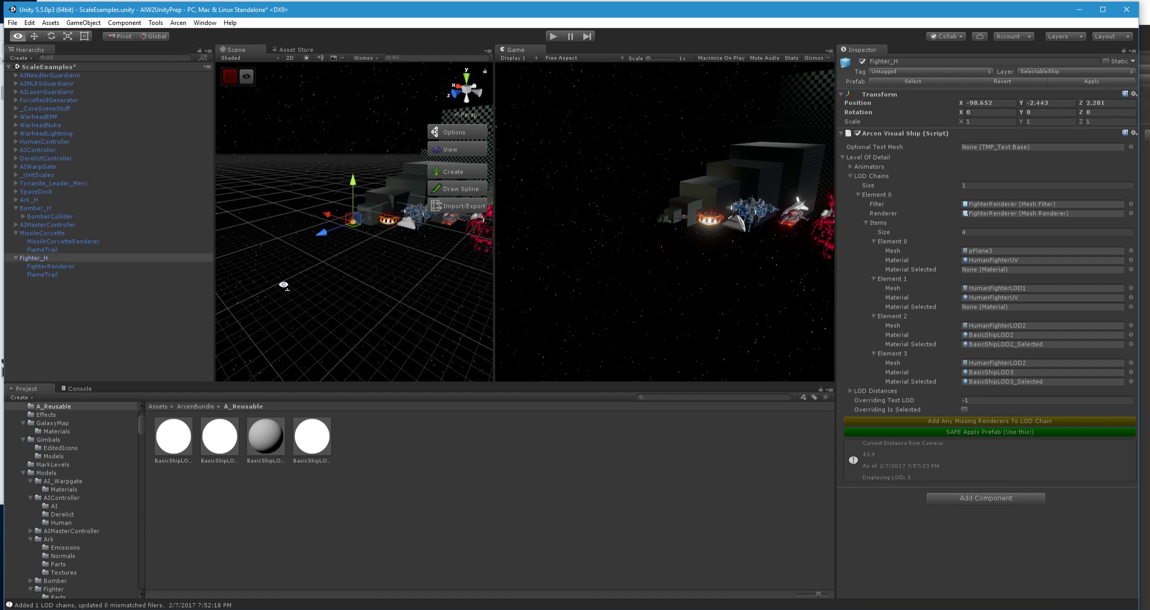
scroll(283, 286, down, 3)
scroll(284, 286, down, 2)
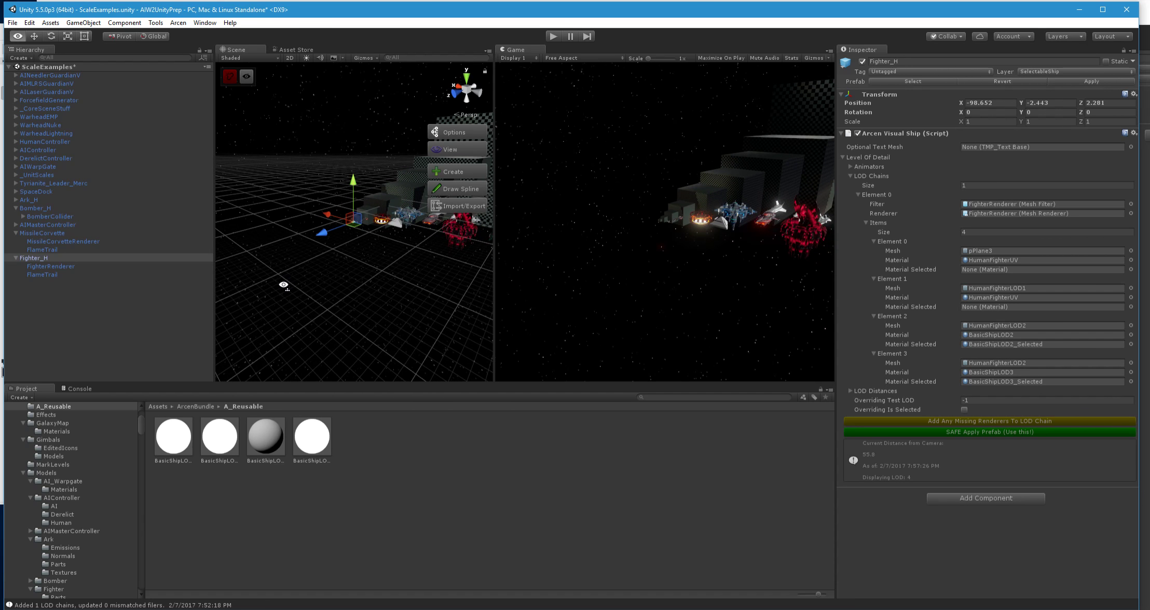
right_drag(283, 285, 283, 293)
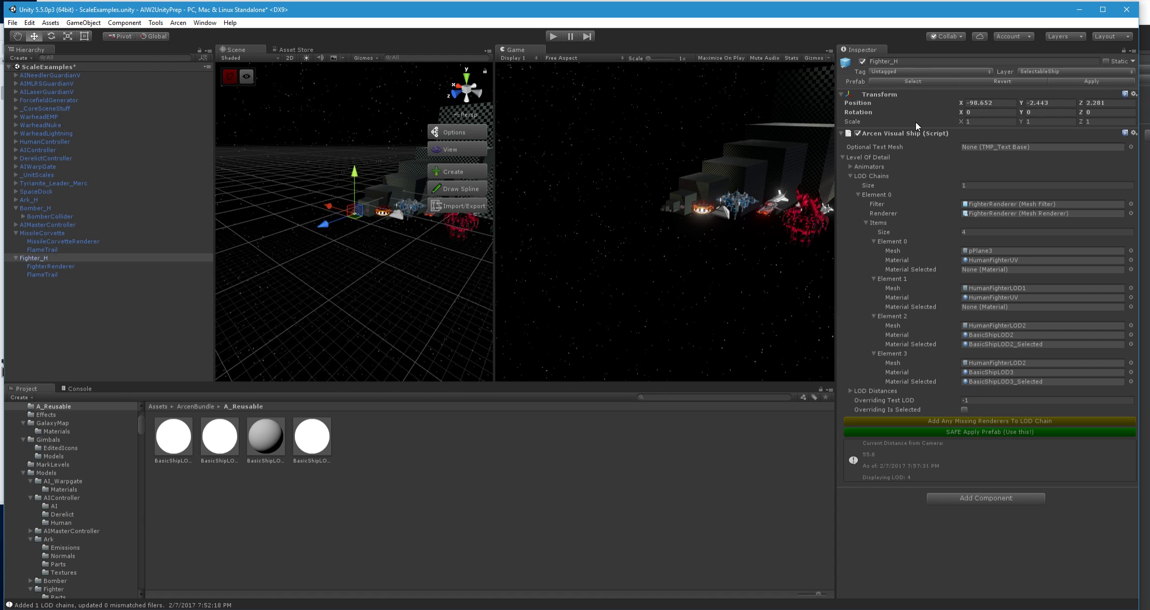
mouse_move(385, 223)
right_down()
mouse_move(382, 211)
mouse_move(399, 228)
right_up()
key(w)
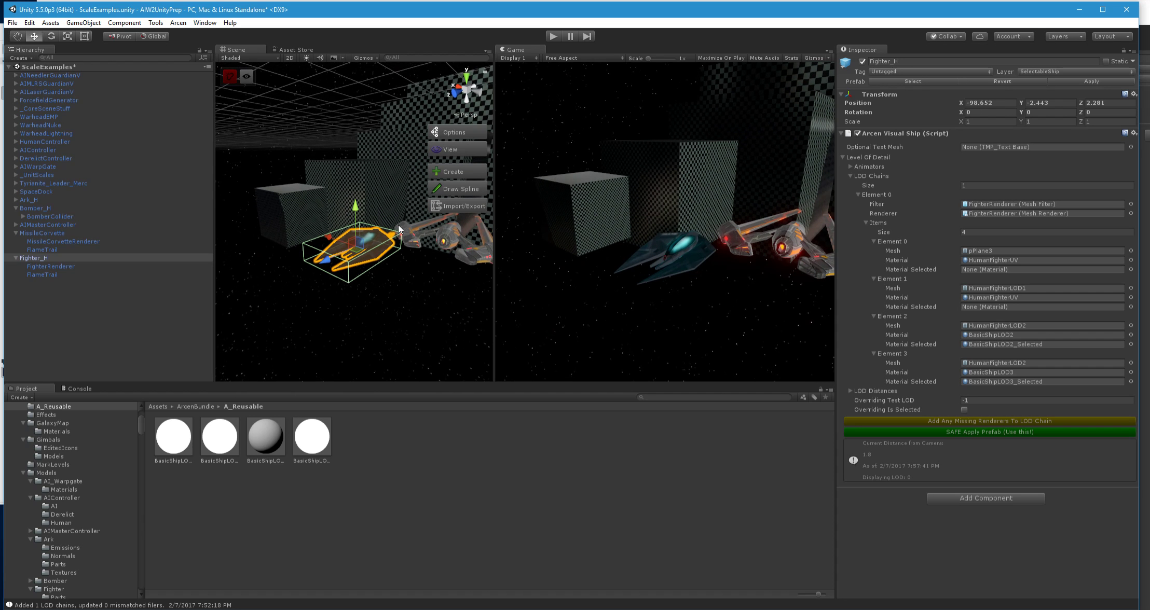
- Preview Fighter_H in its selected state, then turn the override off and apply the LOD0 settings to the prefab
click(965, 410)
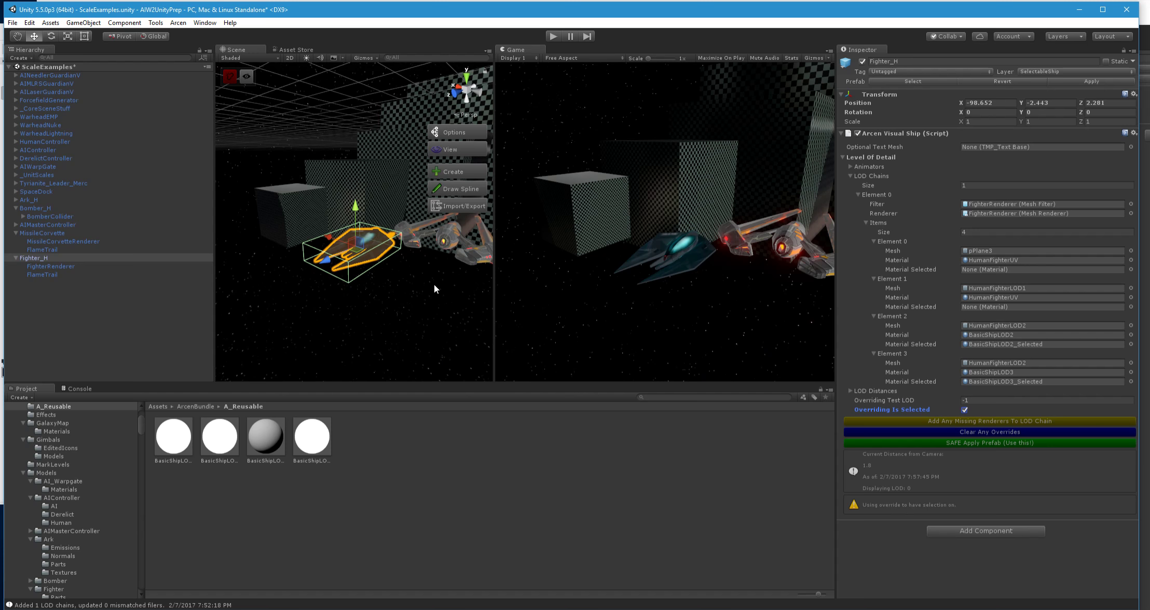
right_drag(355, 315, 356, 314)
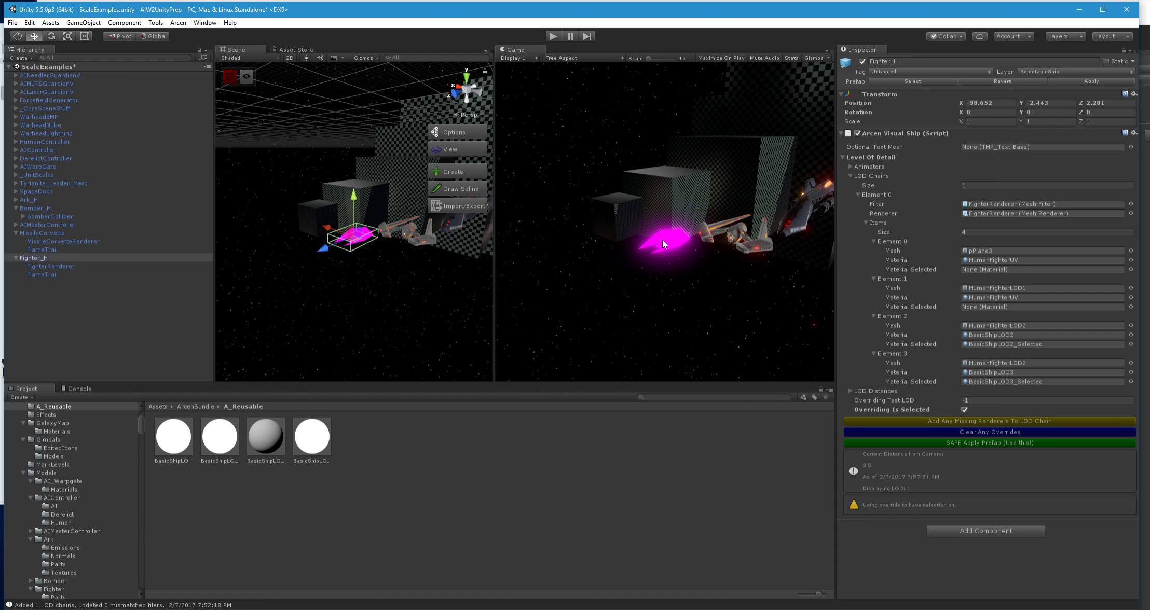
scroll(399, 288, down, 2)
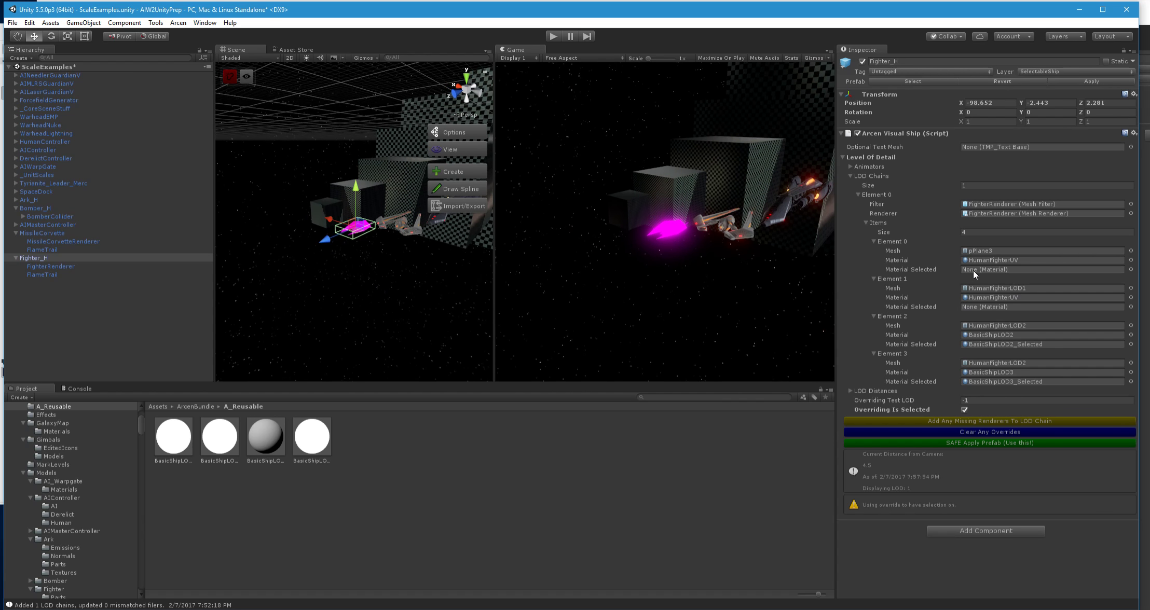
right_drag(352, 295, 374, 278)
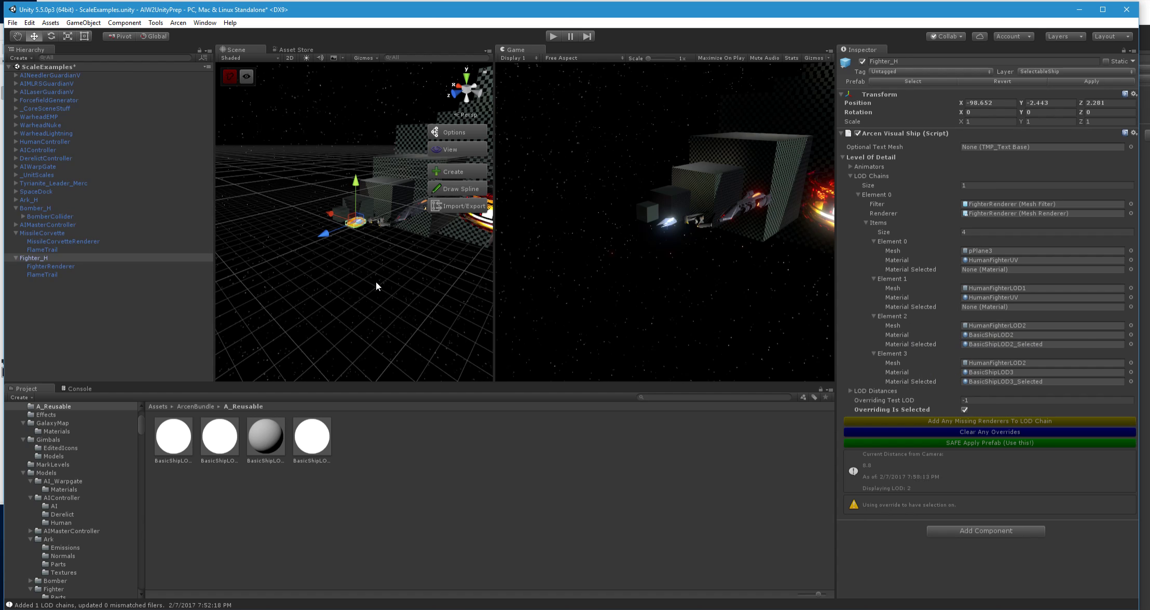
alt+drag(377, 285, 375, 276)
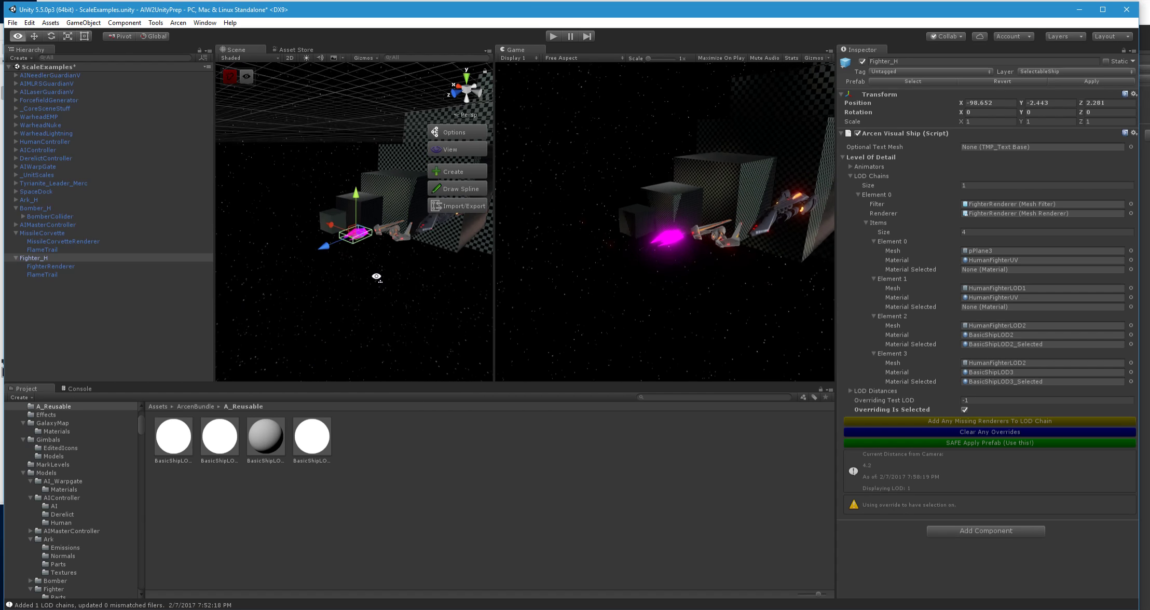
click(964, 409)
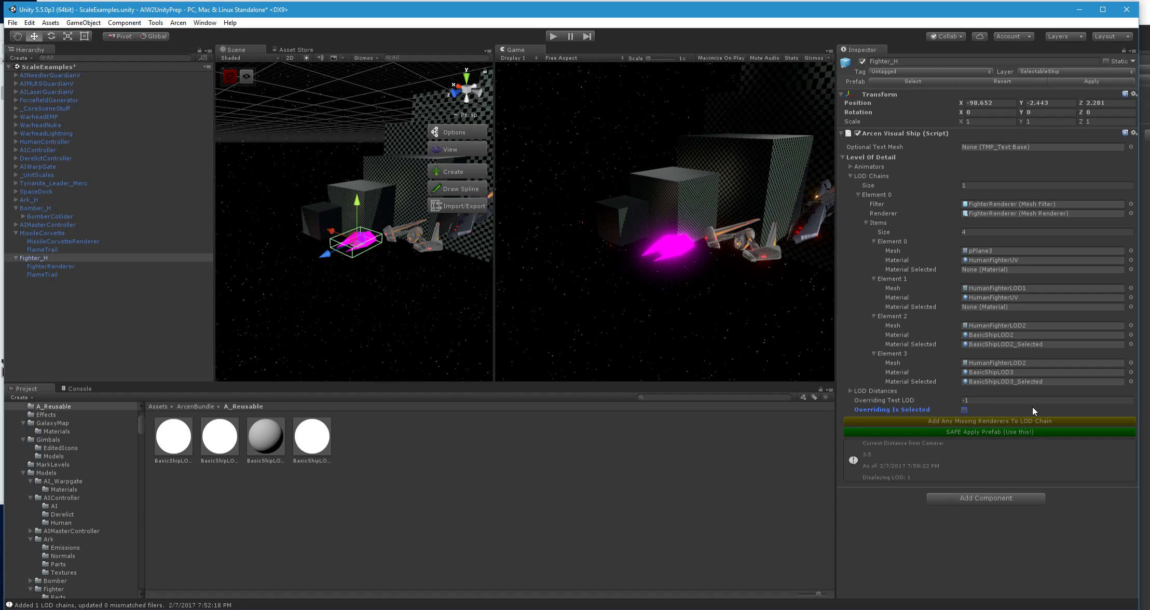
click(988, 431)
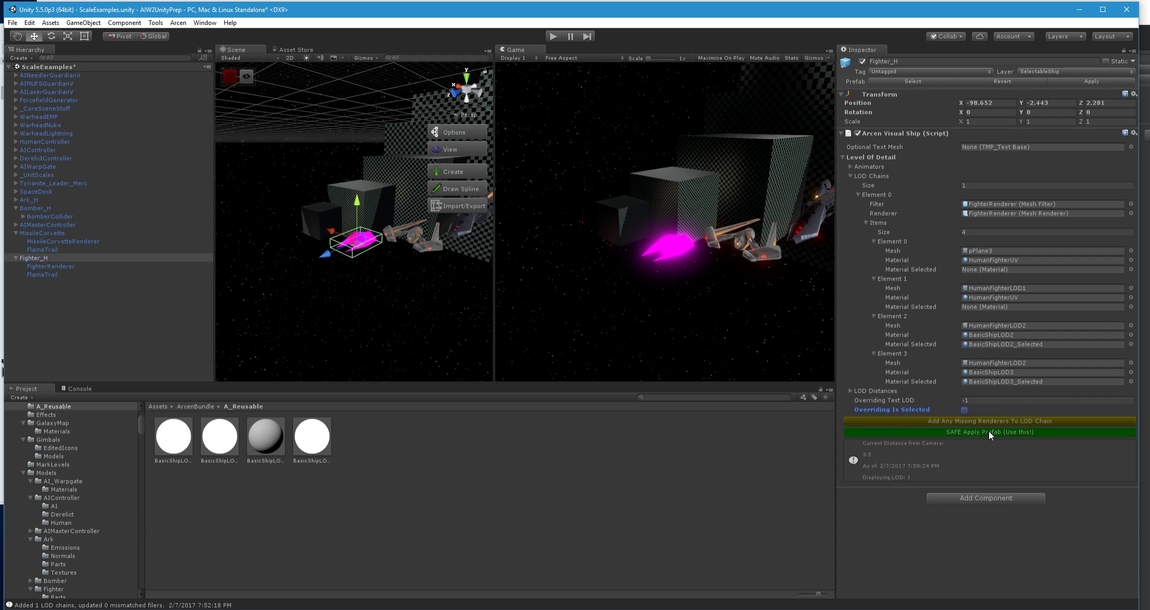
- Duplicate the HumanFighterUV material with Ctrl+D and name the copy HumanFighterUV_Selected
click(1000, 261)
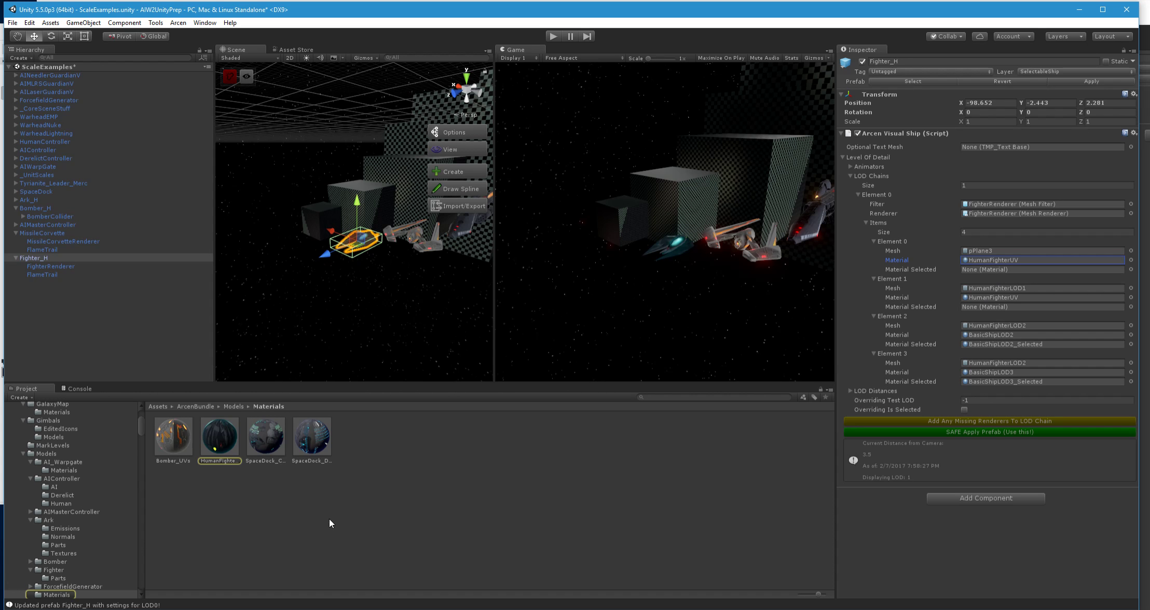
click(220, 456)
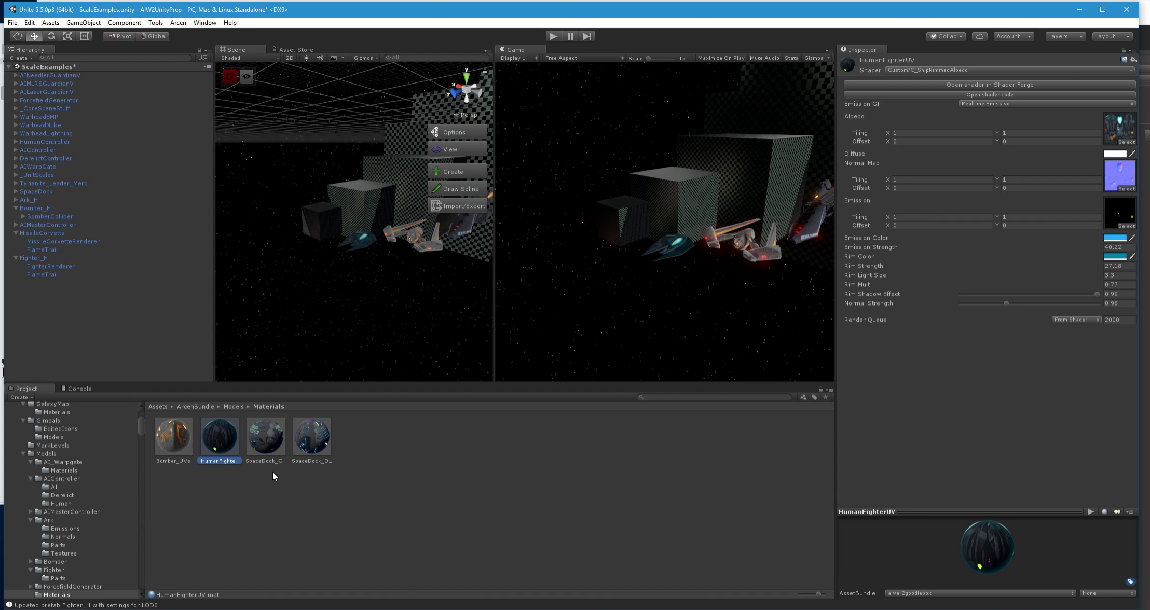
key(ctrl+d)
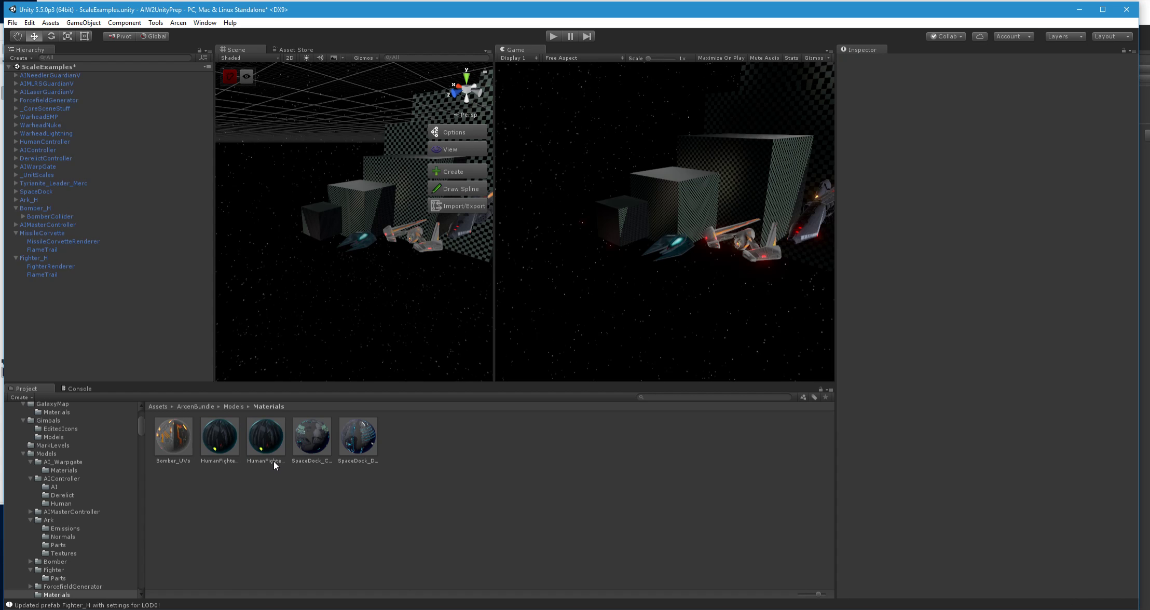
click(272, 462)
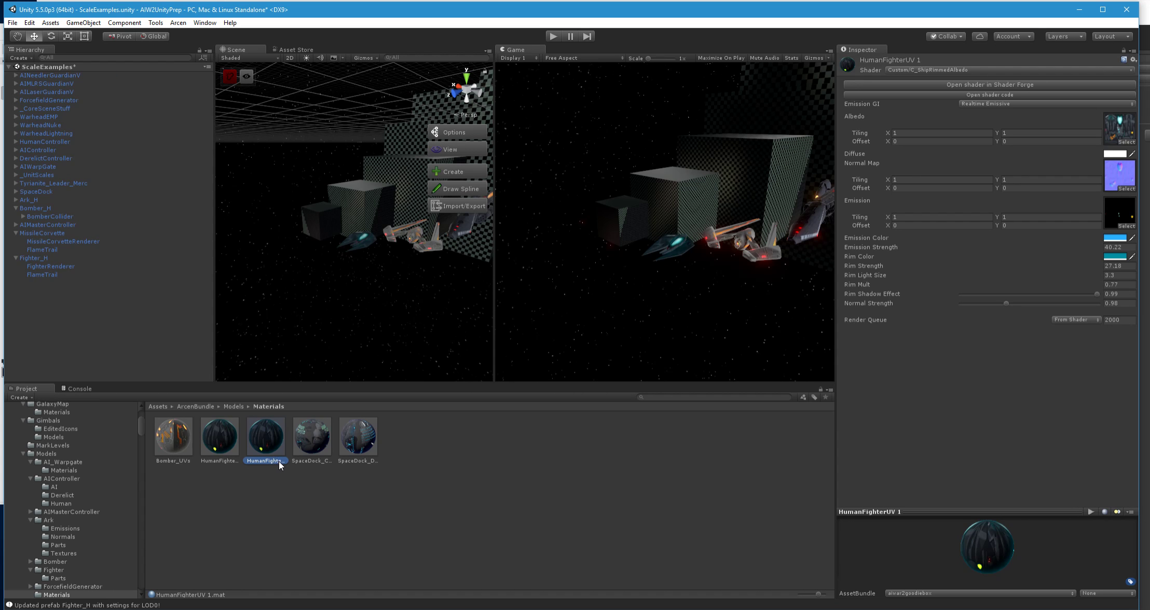
click(283, 463)
key(BackSpace)
key(BackSpace)
text(_Selected)
key(Return)
- Assign HumanFighterUV_Selected as the selected material of Fighter_H's LOD 0 and LOD 1 items
click(34, 258)
drag(271, 446, 964, 273)
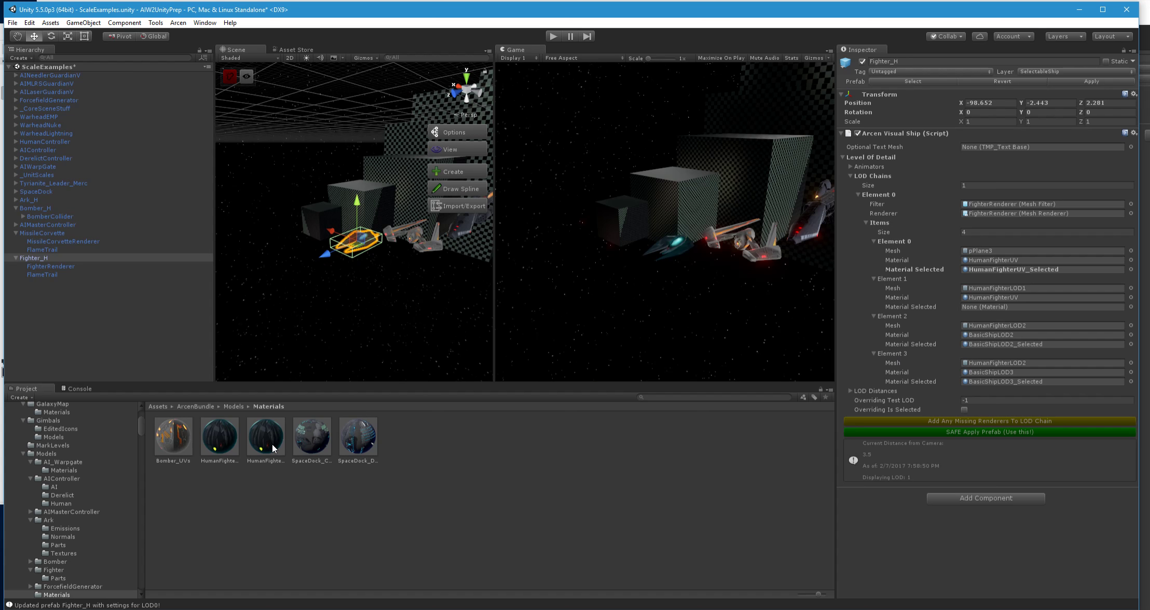
drag(276, 447, 993, 311)
- Switch on Overriding Is Selected and fly the scene view in to preview the fighter
click(964, 410)
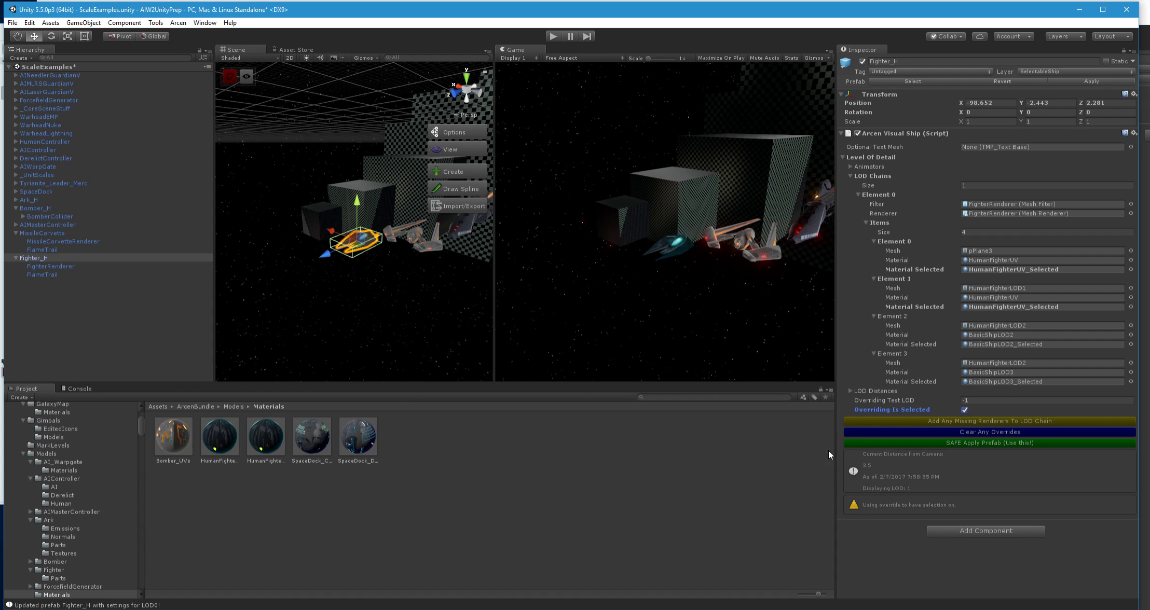
key(w)
right_drag(382, 294, 377, 288)
key(s)
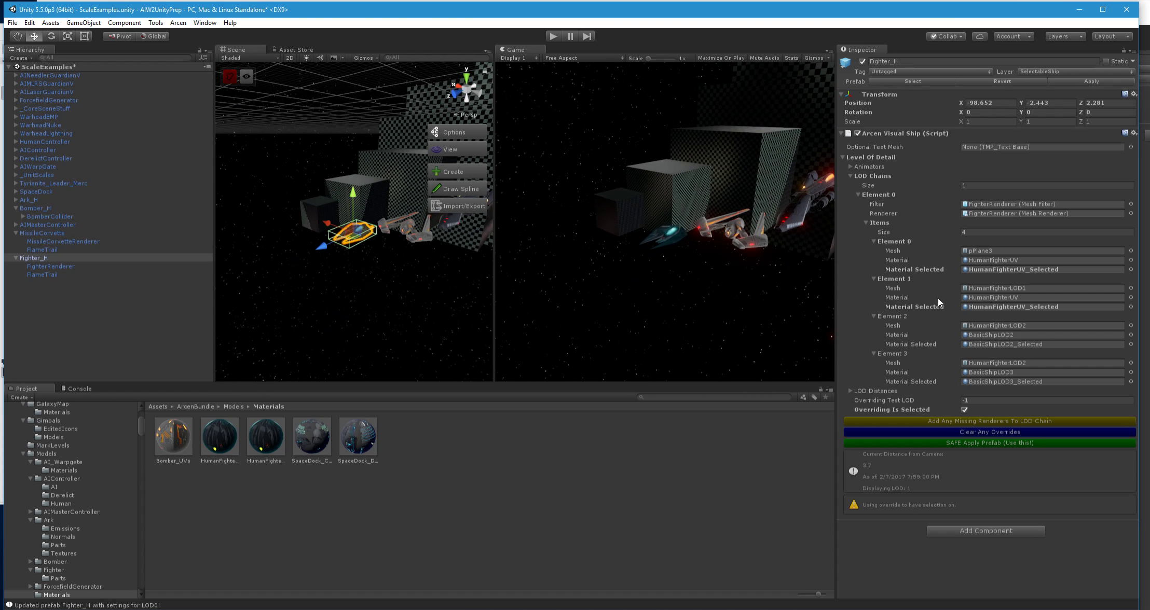
- Tune HumanFighterUV_Selected: Rim Shadow Effect about 0.47, Rim Light Size 2.5, and Rim Strength 33.36
click(271, 442)
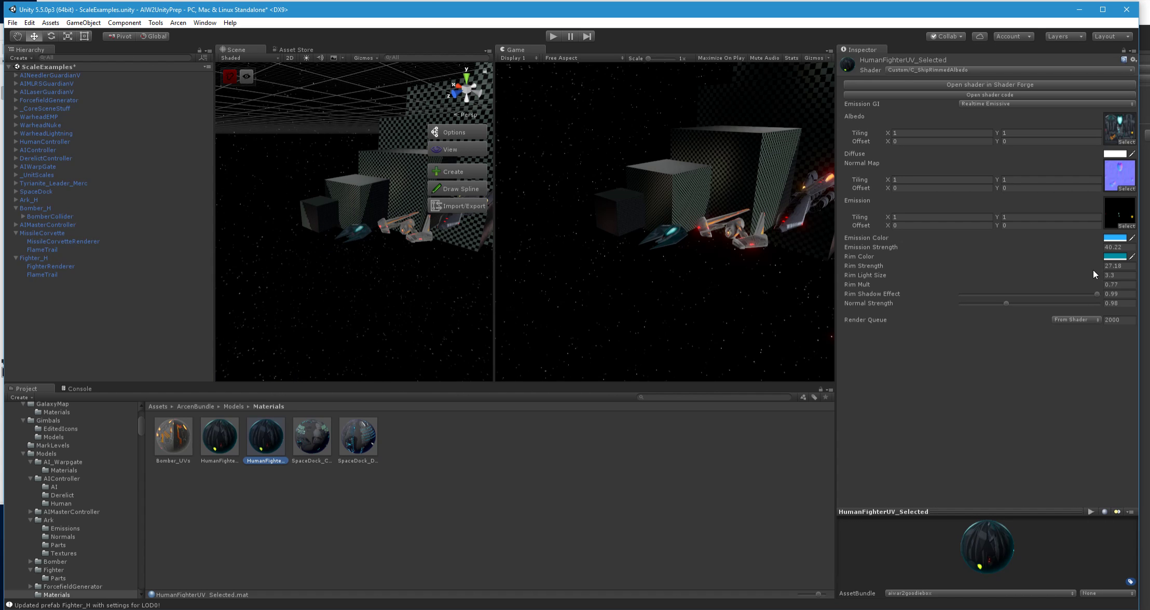
click(1027, 294)
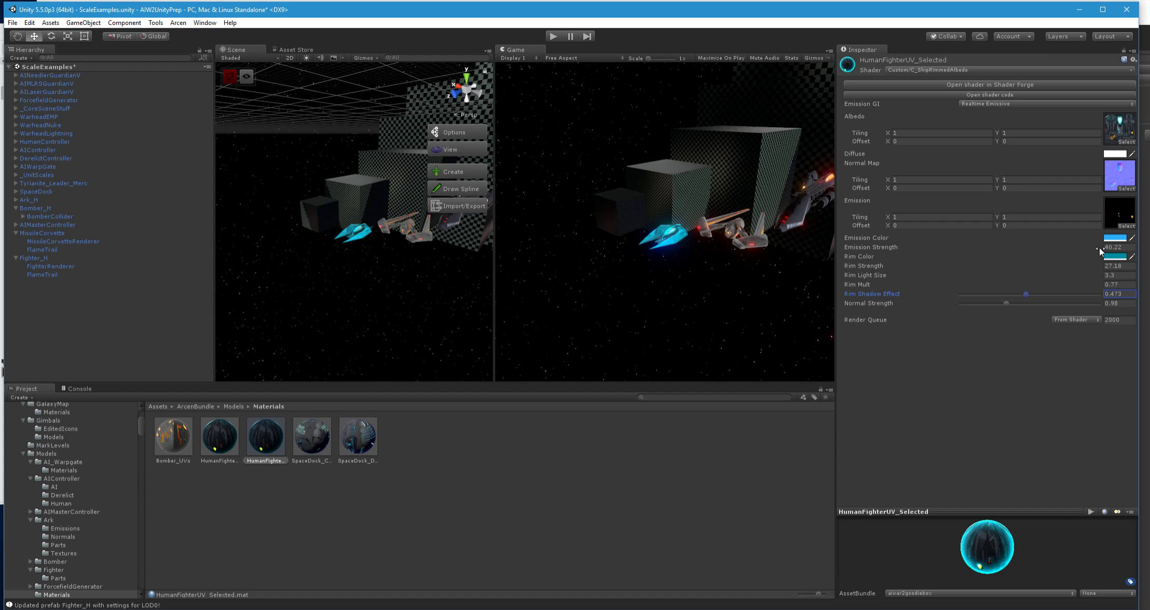
drag(1094, 245, 1141, 245)
key(ctrl+z)
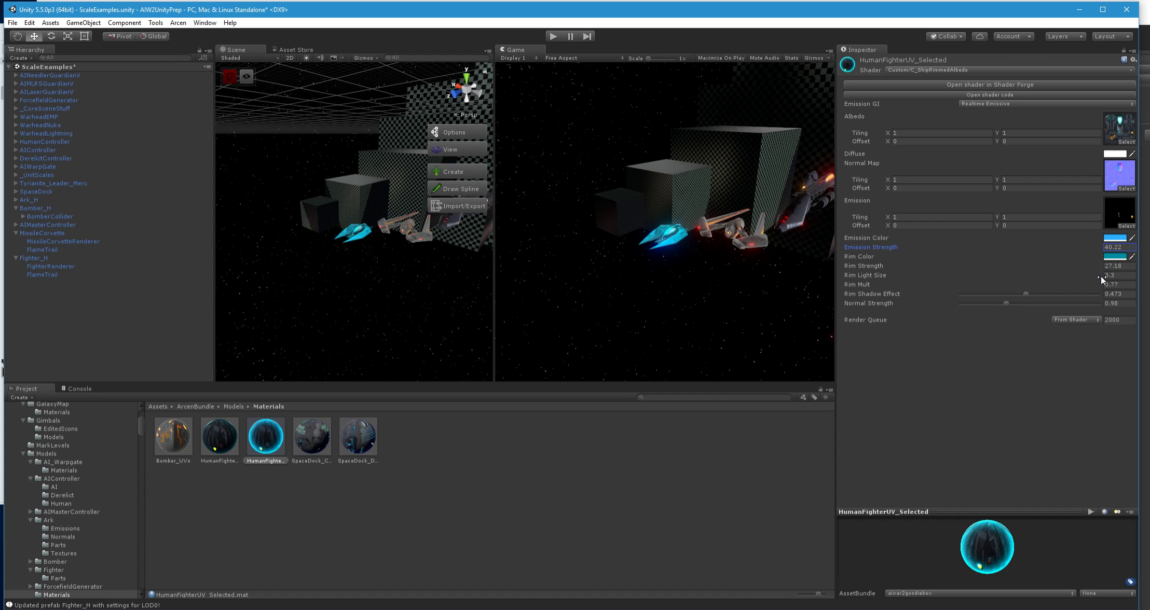
drag(1101, 276, 1096, 276)
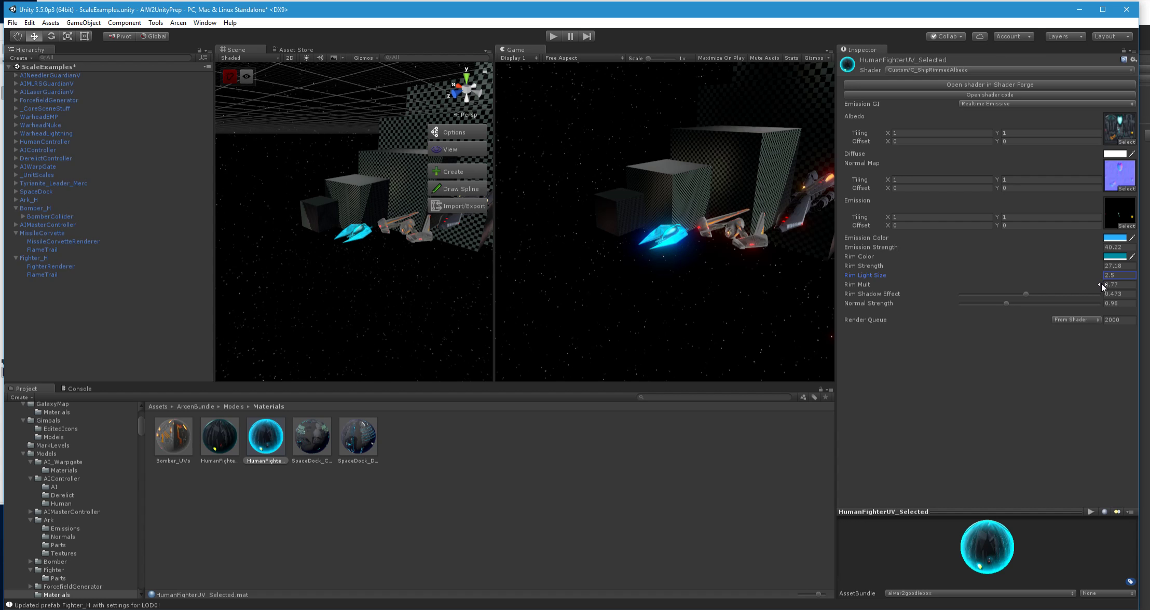
drag(1099, 265, 1113, 265)
- Set the material's Rim Color to a pale, almost white cyan
click(1114, 257)
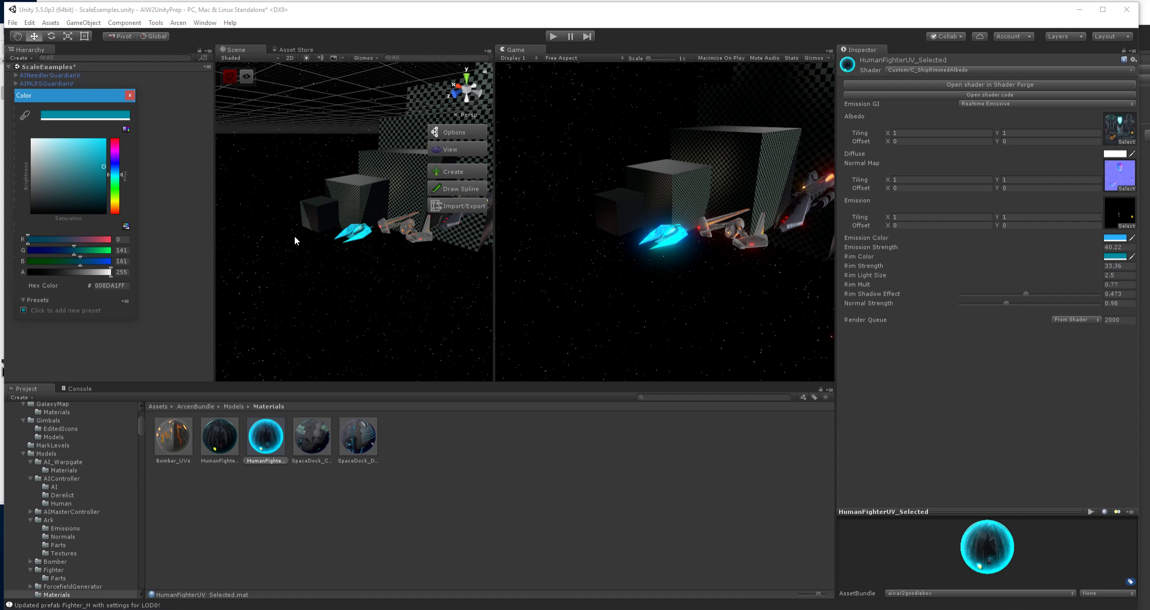
click(77, 153)
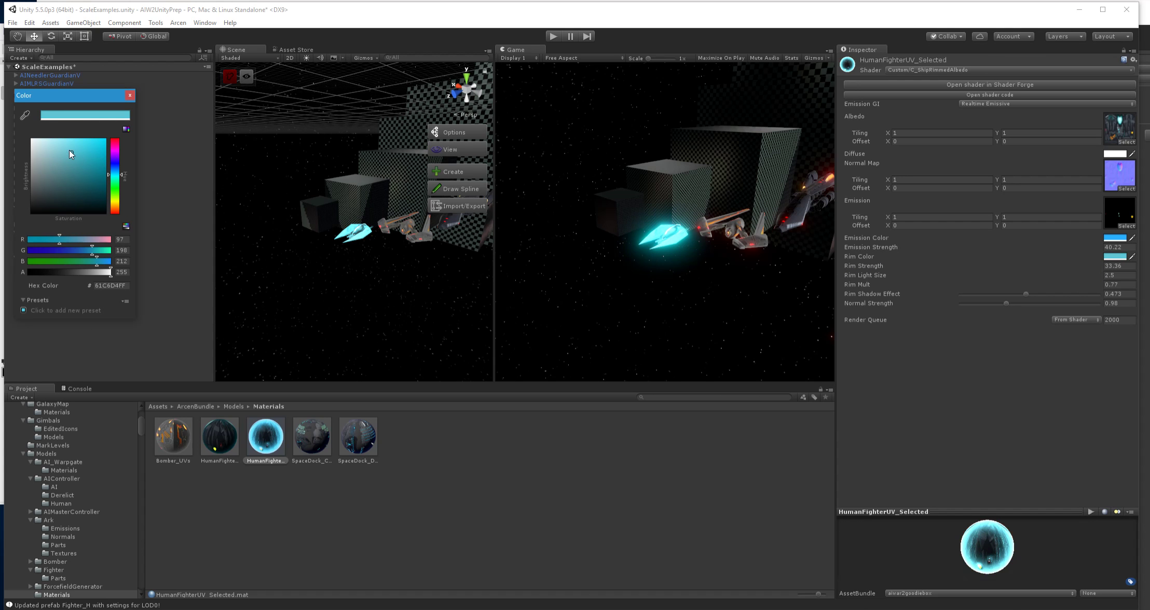
click(69, 150)
click(47, 146)
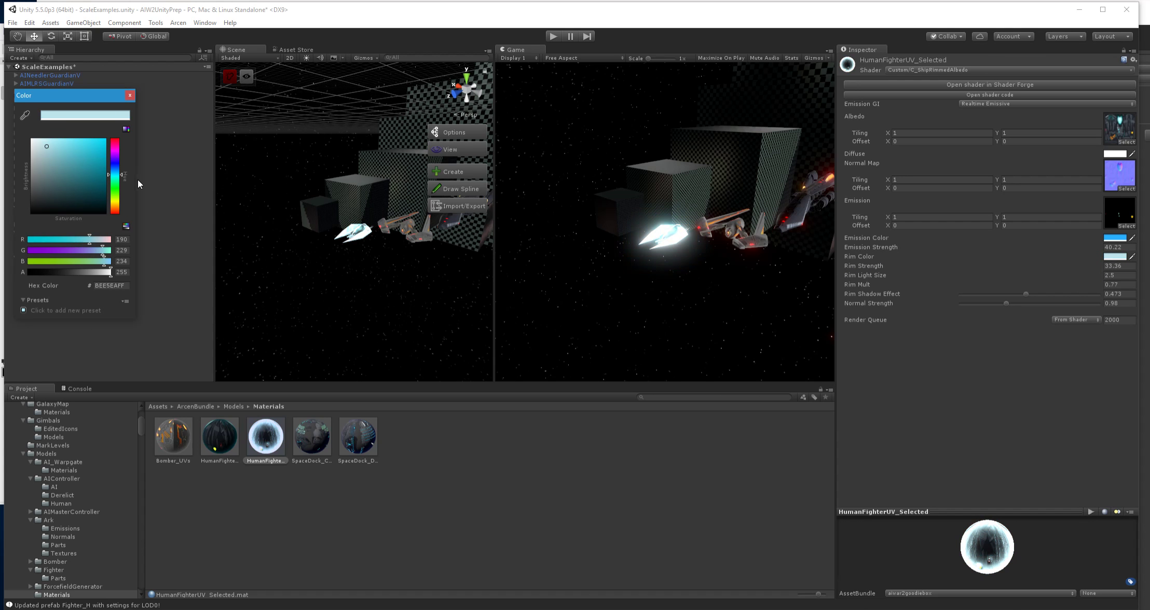
click(130, 94)
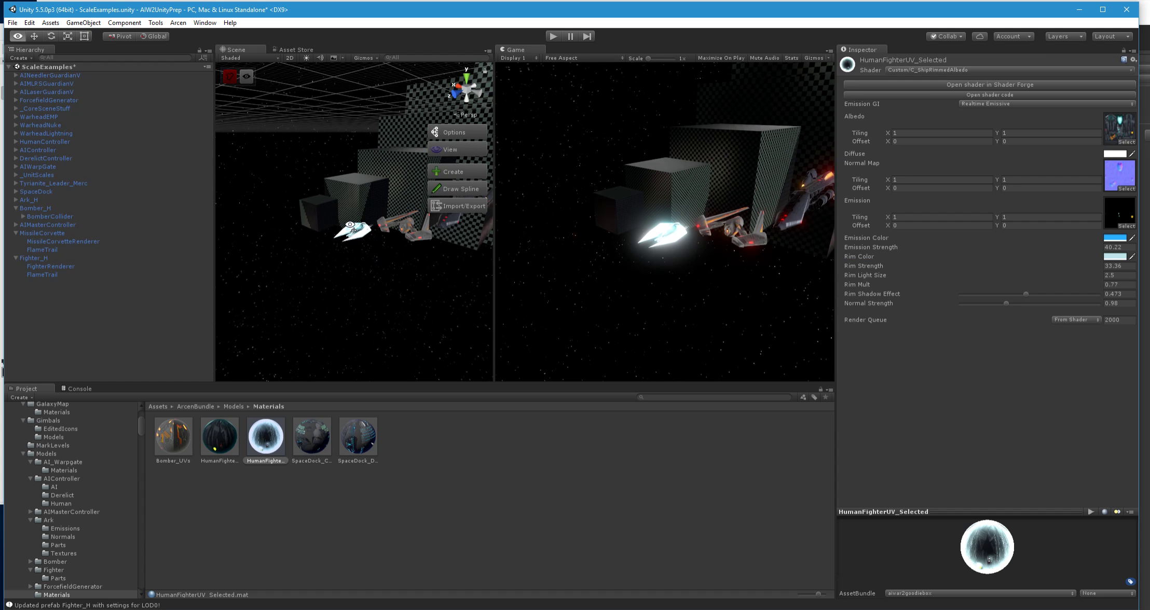
- Lower HumanFighterUV_Selected's Rim Strength to about 15
scroll(349, 222, up, 5)
scroll(345, 222, down, 3)
scroll(344, 222, down, 8)
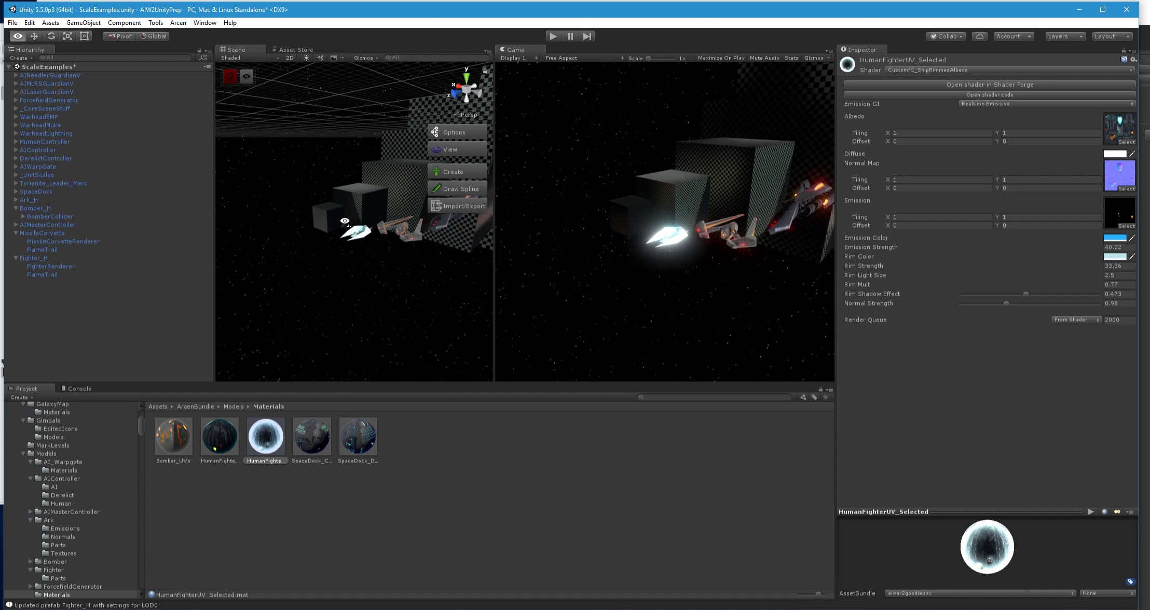
scroll(344, 222, down, 8)
scroll(344, 221, up, 8)
scroll(345, 222, up, 8)
scroll(344, 222, down, 8)
scroll(345, 222, up, 6)
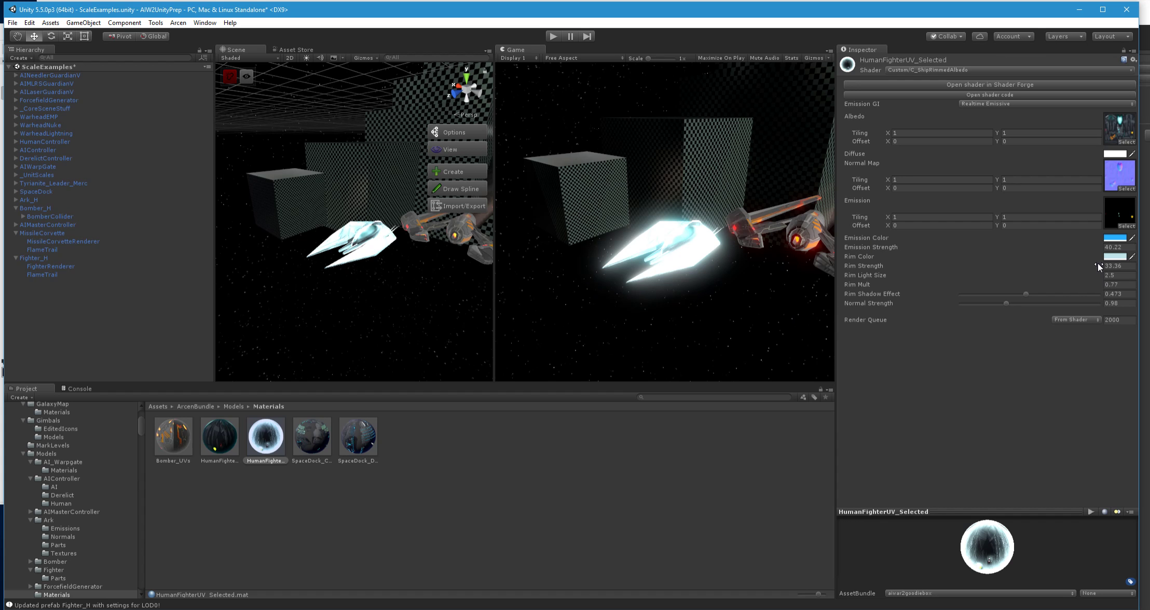
drag(1098, 265, 1042, 265)
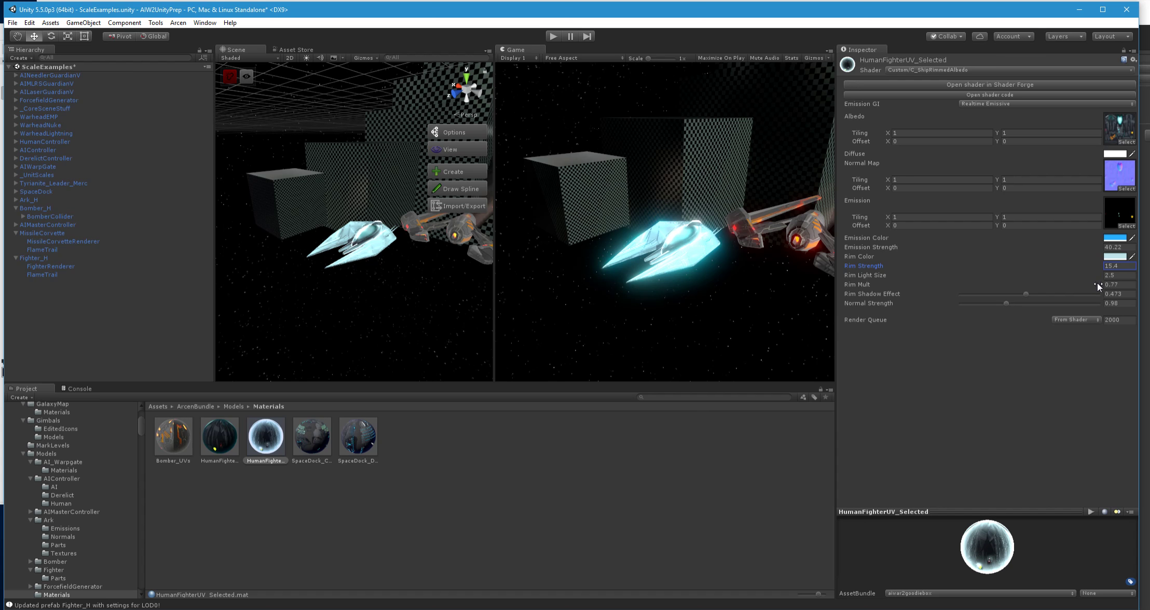
- Enter 3.93 for Rim Light Size and lower Rim Strength to about 9, orbiting to check the glow
drag(1098, 275, 1102, 274)
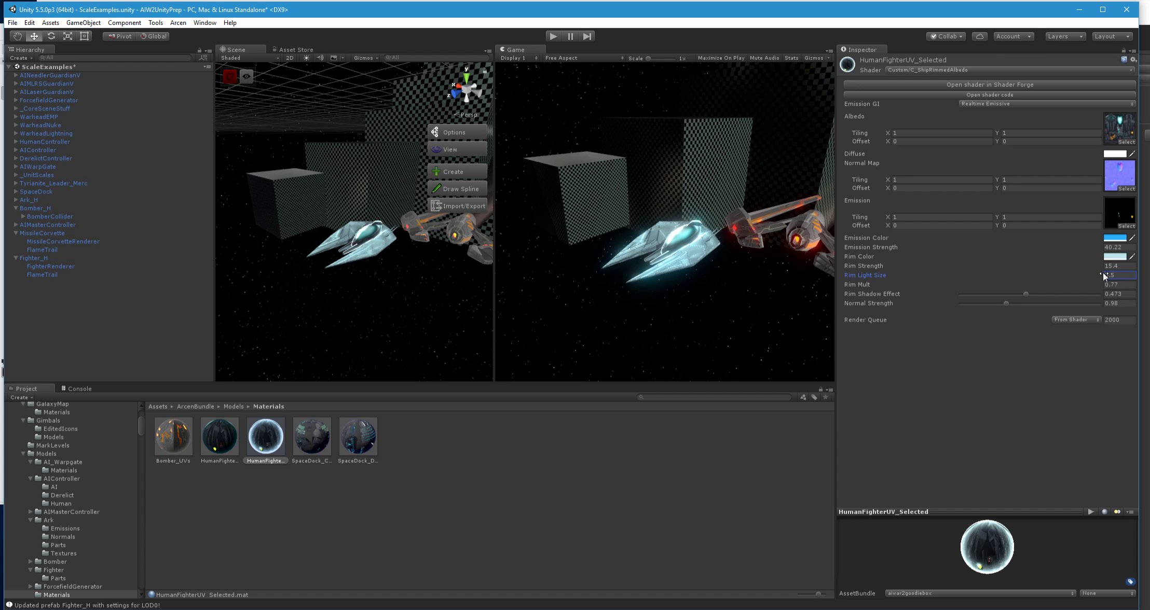
key(BackSpace)
text(37)
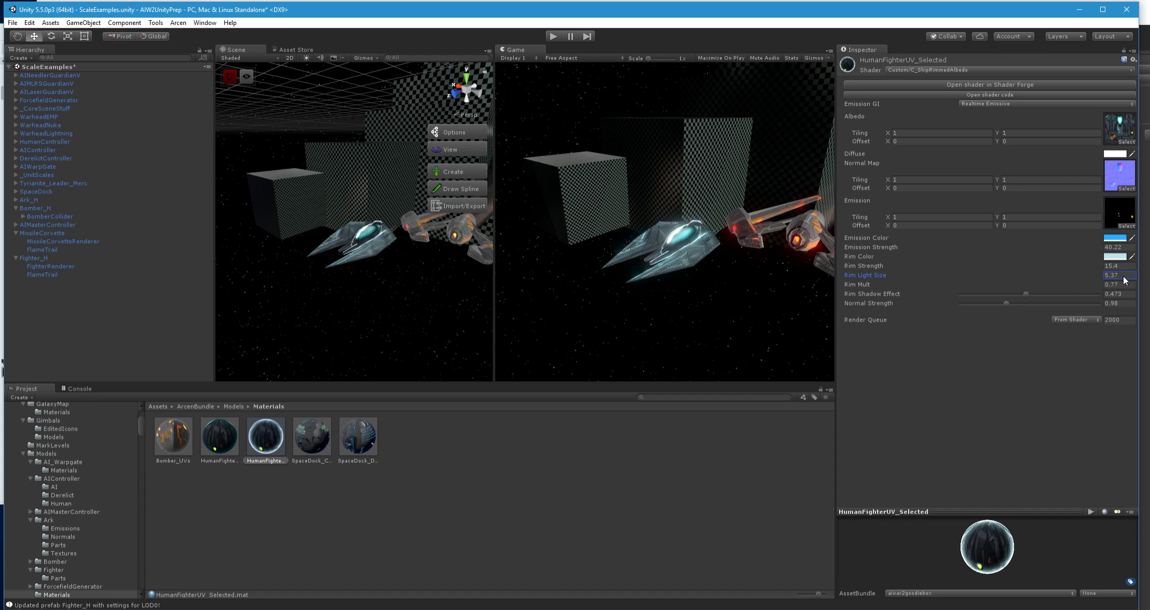
key(BackSpace)
key(BackSpace)
key(BackSpace)
key(BackSpace)
text(3.93)
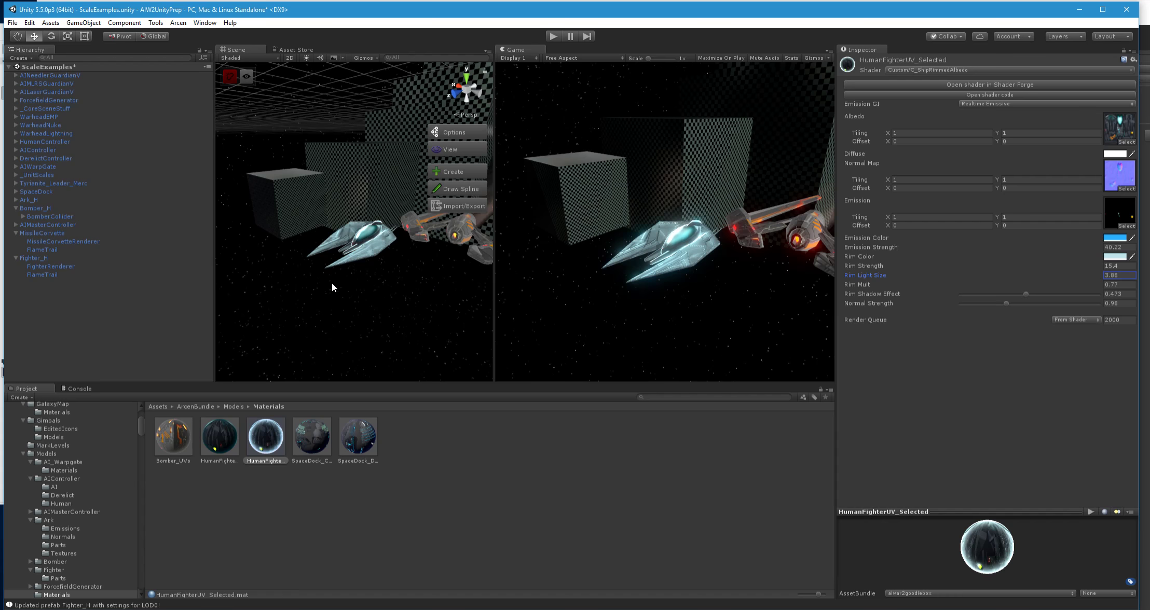
alt+drag(324, 283, 393, 273)
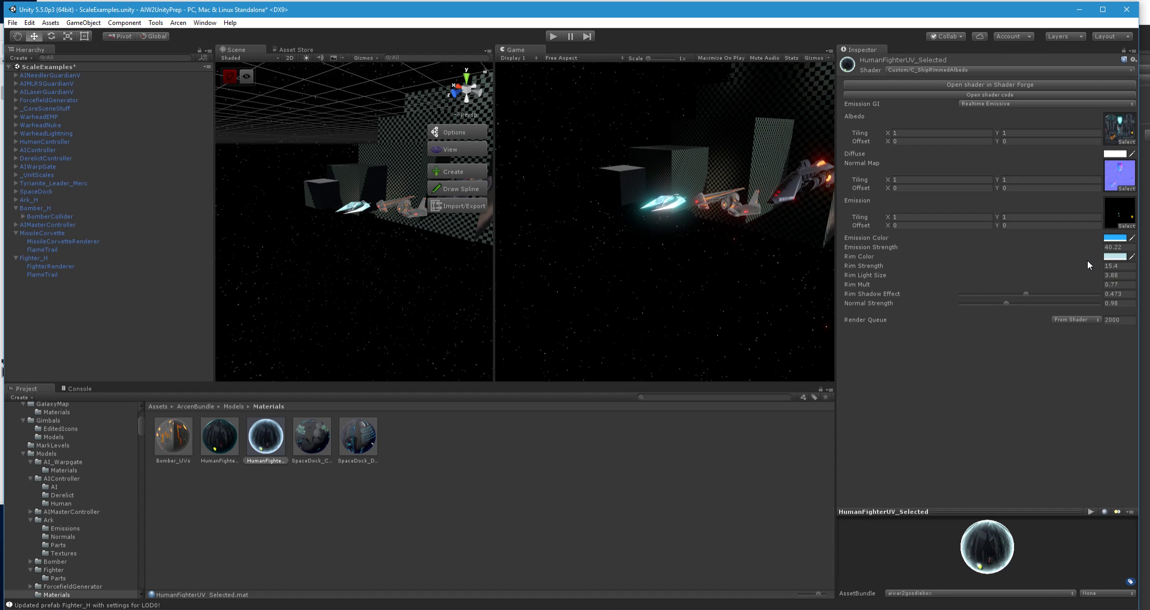
drag(1099, 266, 1038, 267)
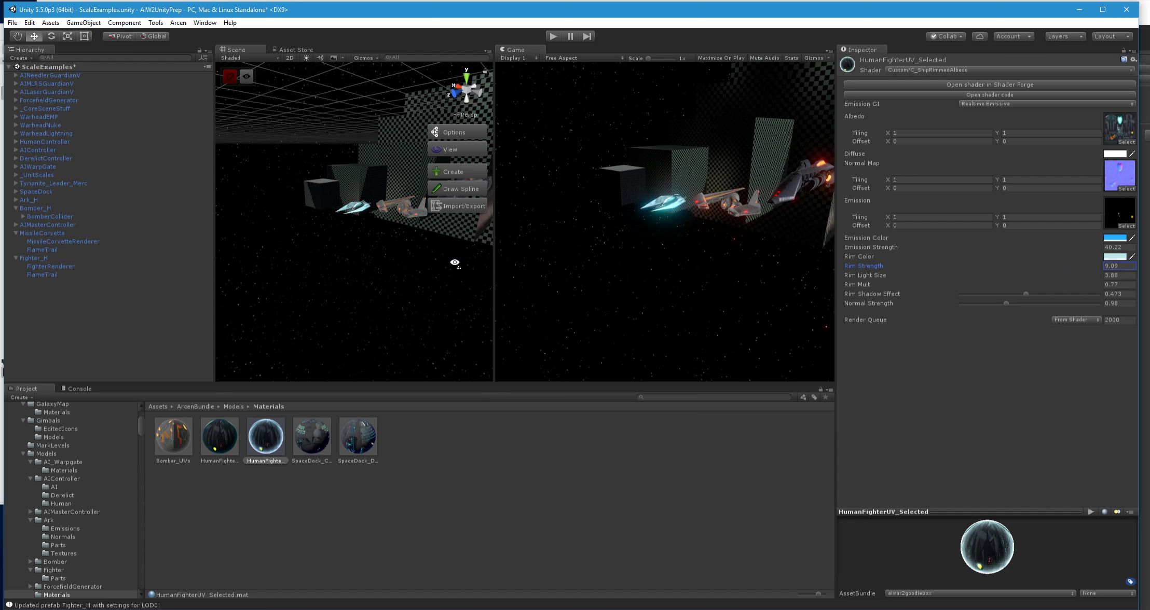
mouse_move(454, 263)
alt+mouse_down()
mouse_move(431, 249)
mouse_move(441, 244)
mouse_move(449, 264)
alt+mouse_up()
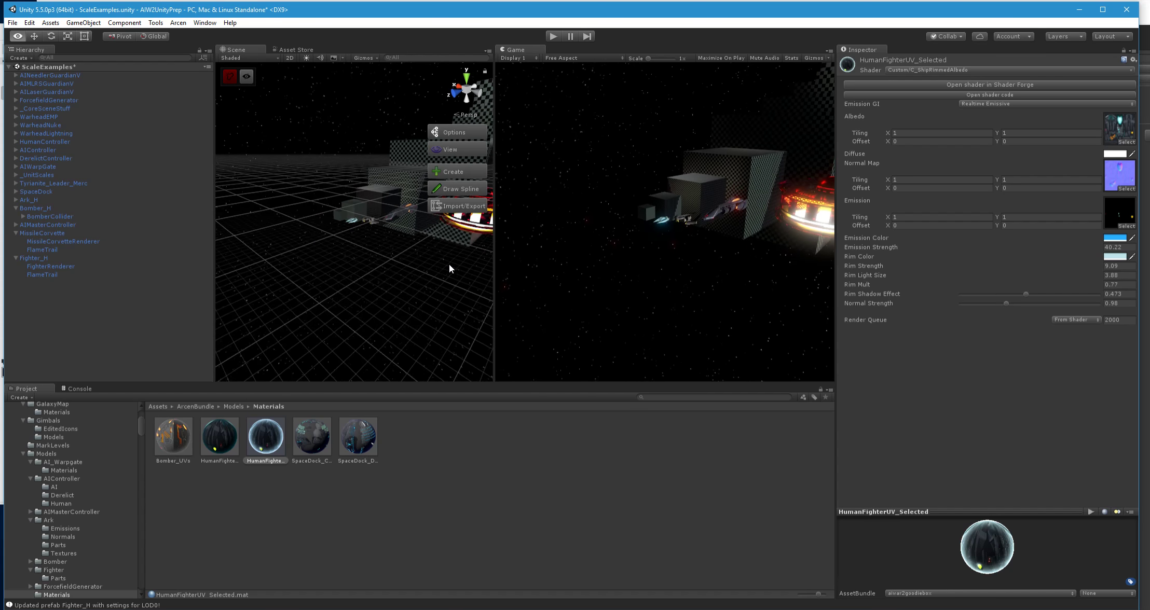
- Frame Fighter_H and raise the selected material's Rim Strength to brighten the glow
click(52, 259)
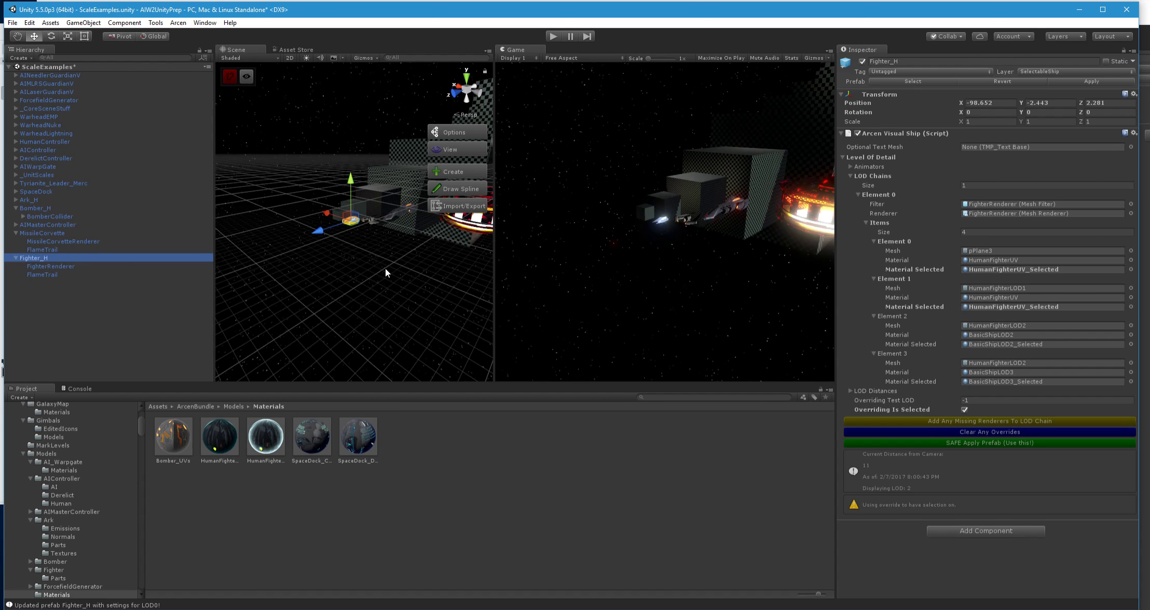
alt+drag(385, 269, 385, 264)
key(f)
alt+scroll(384, 263, down, 10)
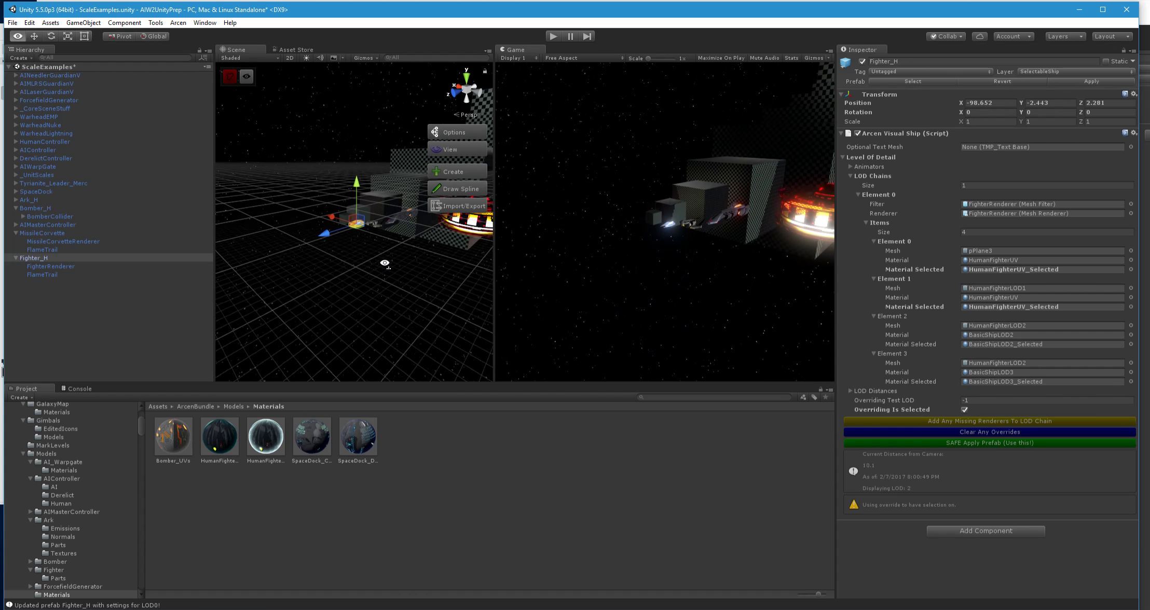
click(276, 448)
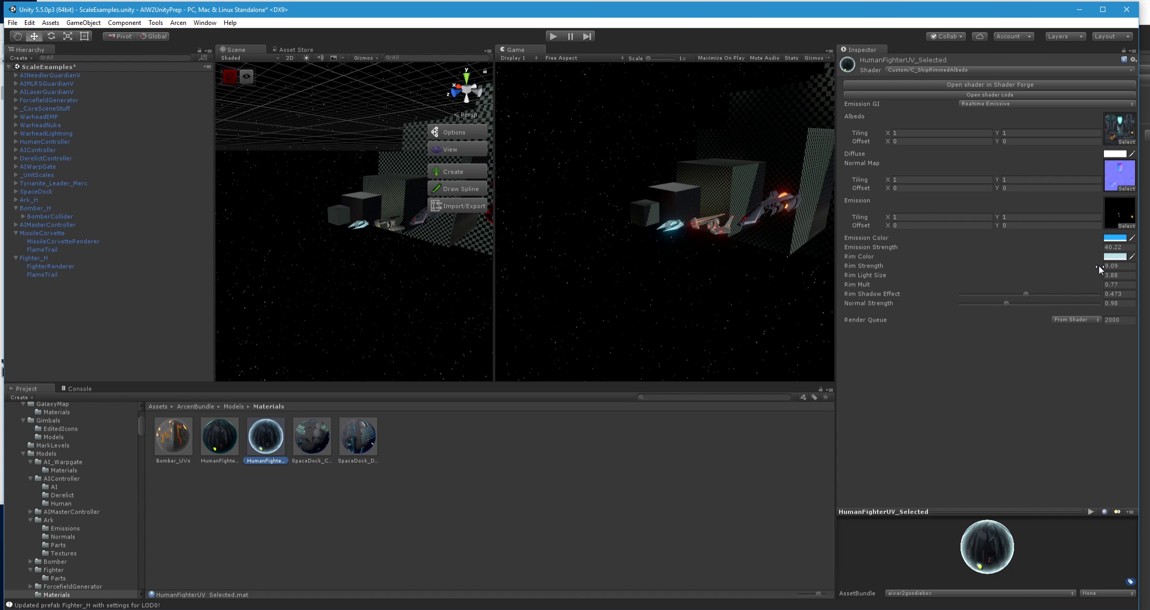
drag(1098, 267, 1128, 269)
click(37, 258)
alt+drag(312, 303, 338, 241)
- Shrink the material's Rim Light Size to 2.35 and inspect the fighter's rim
click(263, 450)
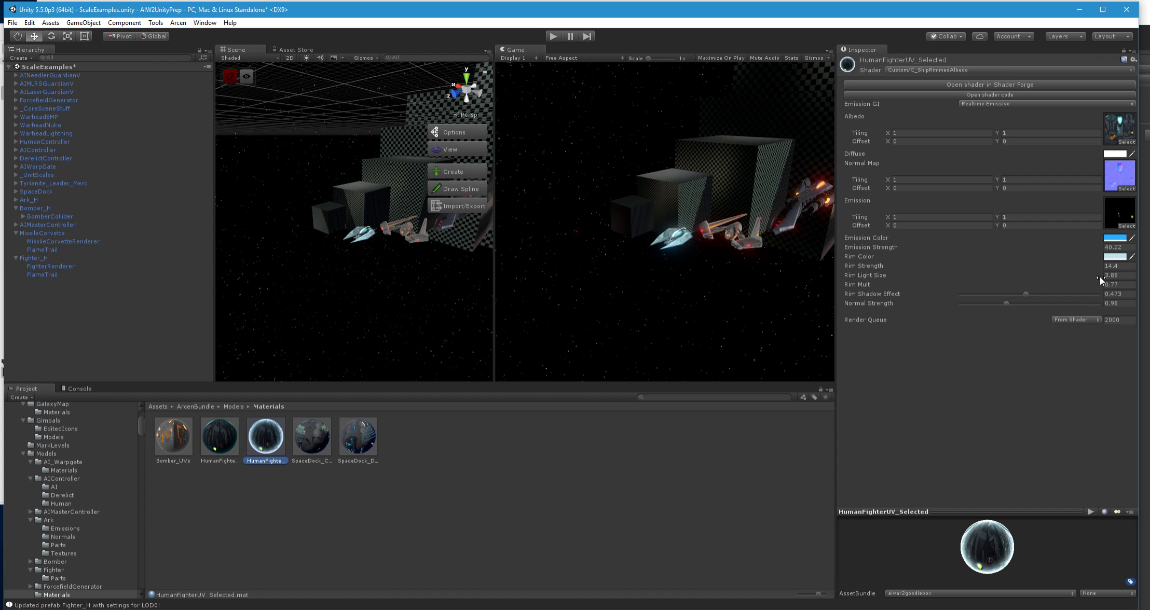
drag(1099, 273, 1088, 273)
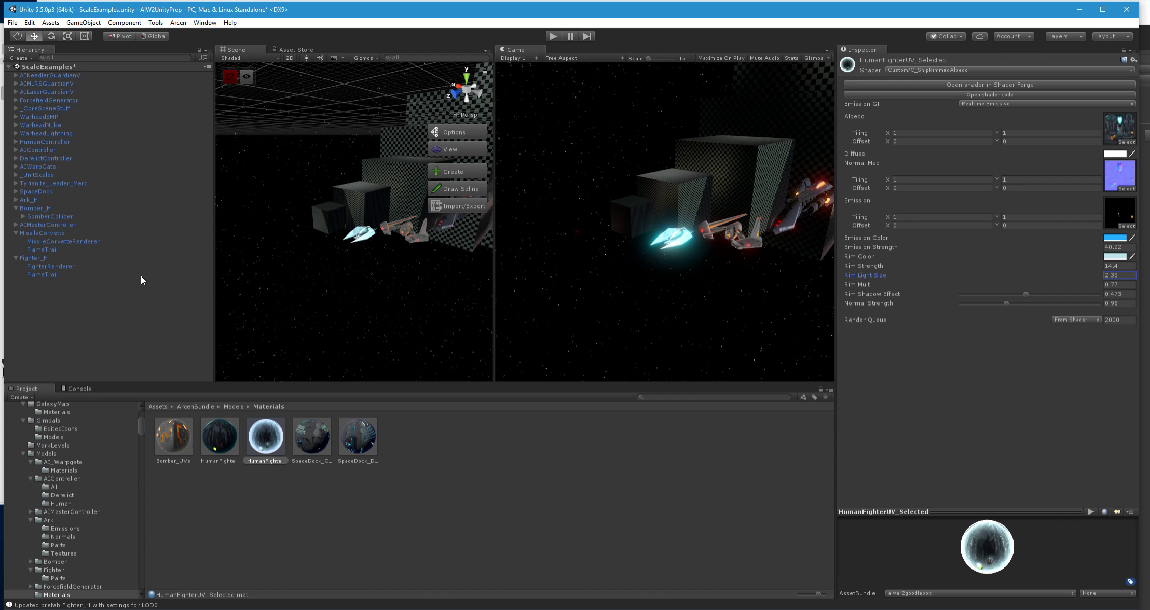
click(27, 261)
alt+drag(309, 263, 311, 229)
- Reduce Rim Strength back to about 9.3 and review the result on Fighter_H
click(266, 436)
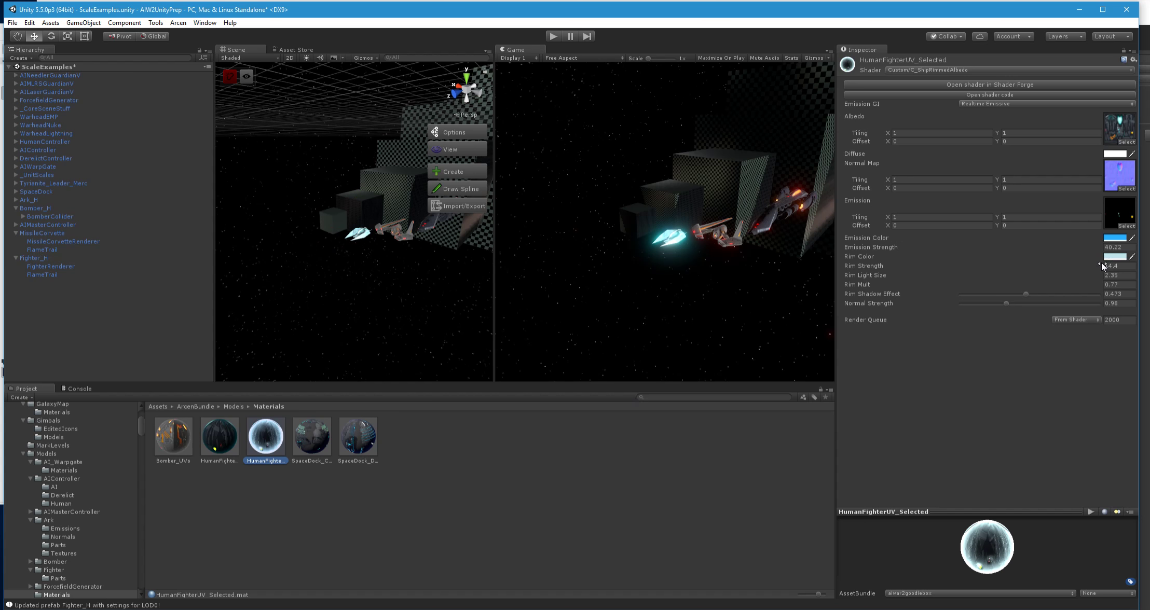
drag(1101, 265, 1053, 266)
click(50, 261)
mouse_move(308, 272)
alt+mouse_down()
mouse_move(321, 274)
mouse_move(299, 272)
mouse_move(309, 258)
mouse_move(308, 271)
alt+mouse_up()
- Clear Fighter_H's selection overrides and apply the LOD settings to its prefab
alt+scroll(309, 272, up, 5)
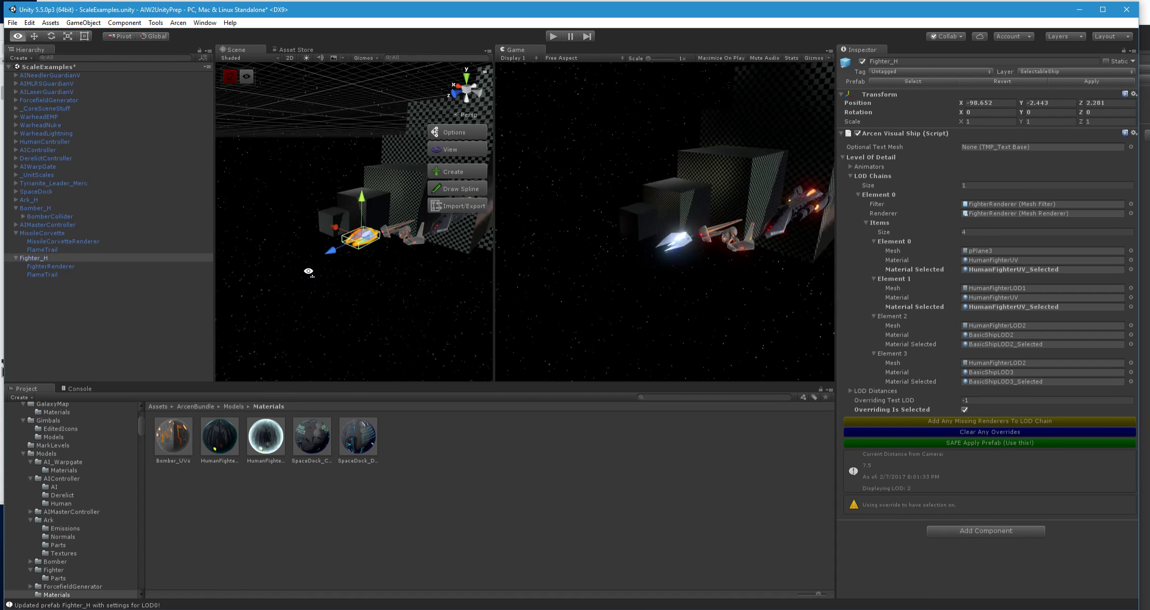
alt+scroll(308, 271, up, 5)
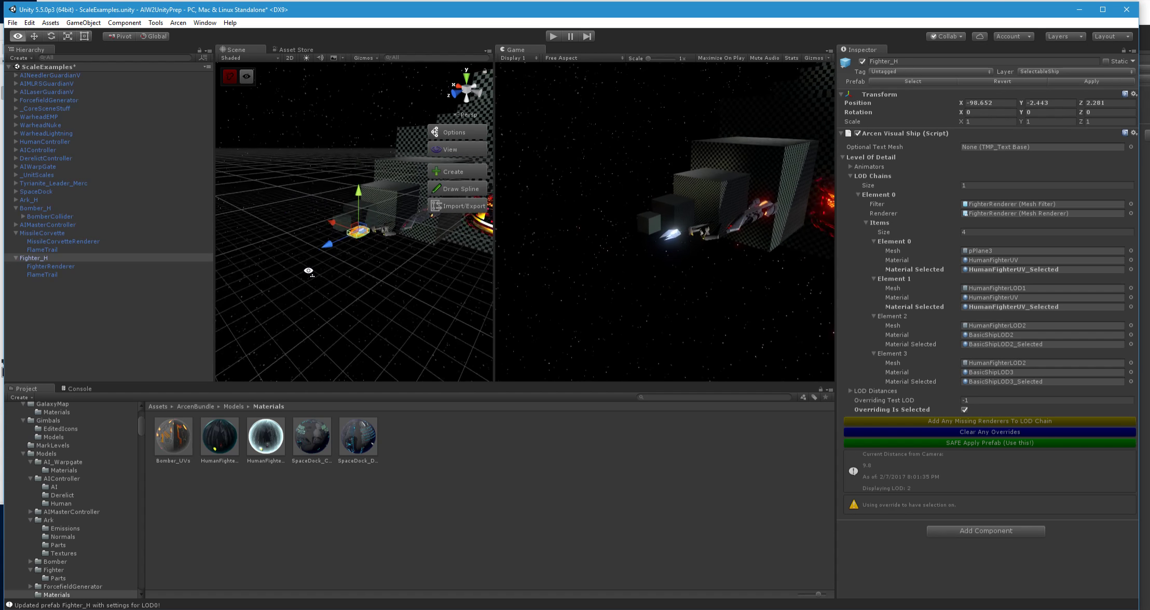
click(985, 433)
click(988, 434)
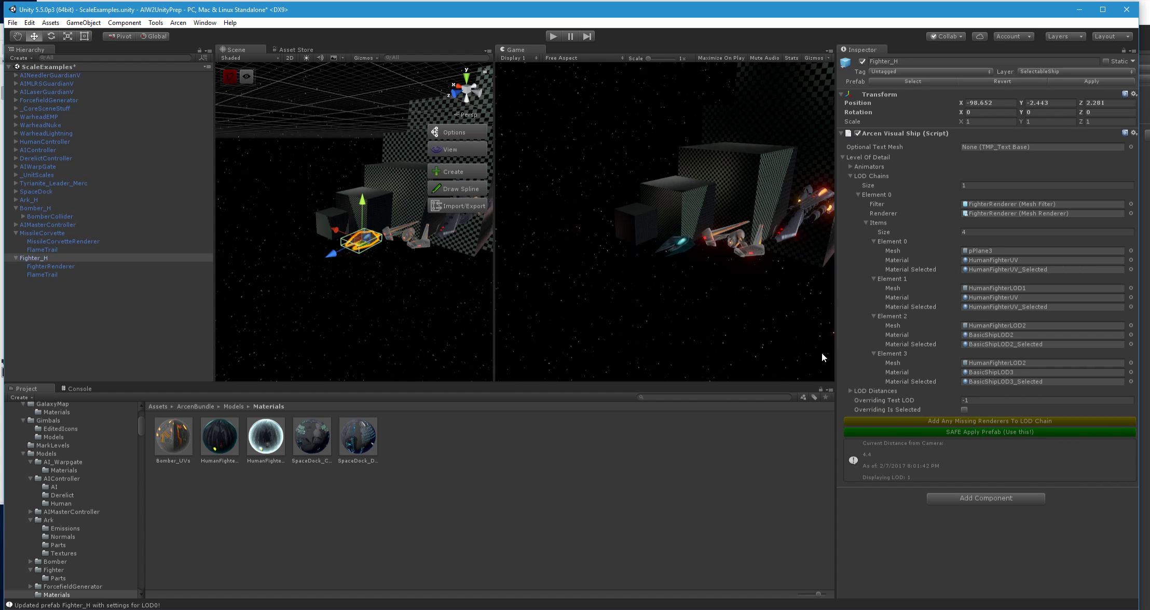
- Ping the Fighter_H prefab in Ships/Human, then reselect Fighter_H and collapse Level Of Detail
click(930, 83)
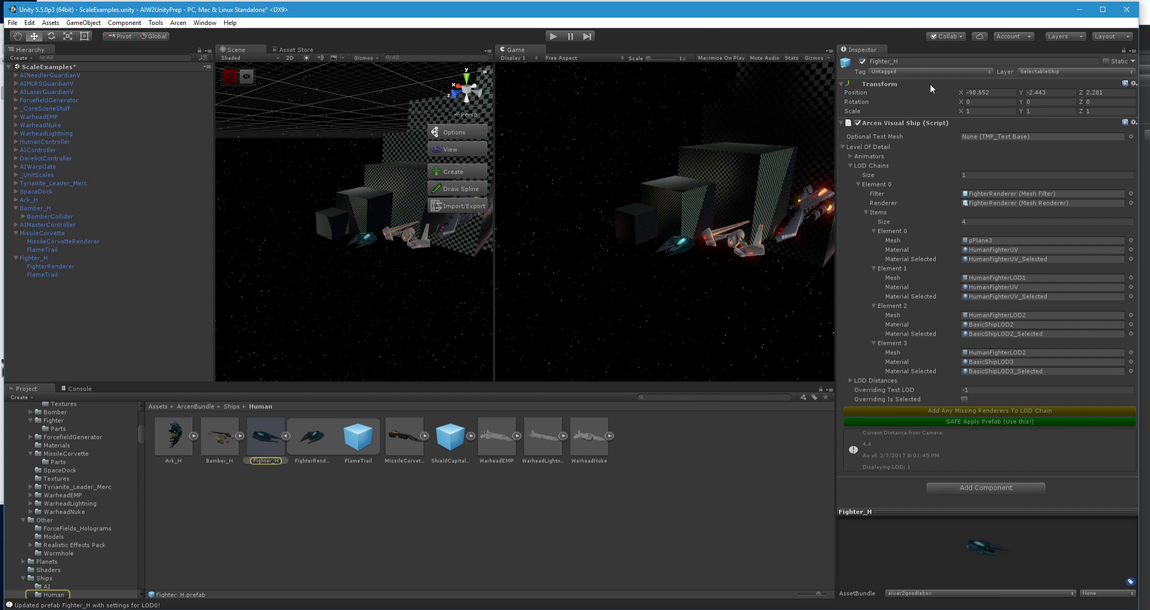
click(313, 437)
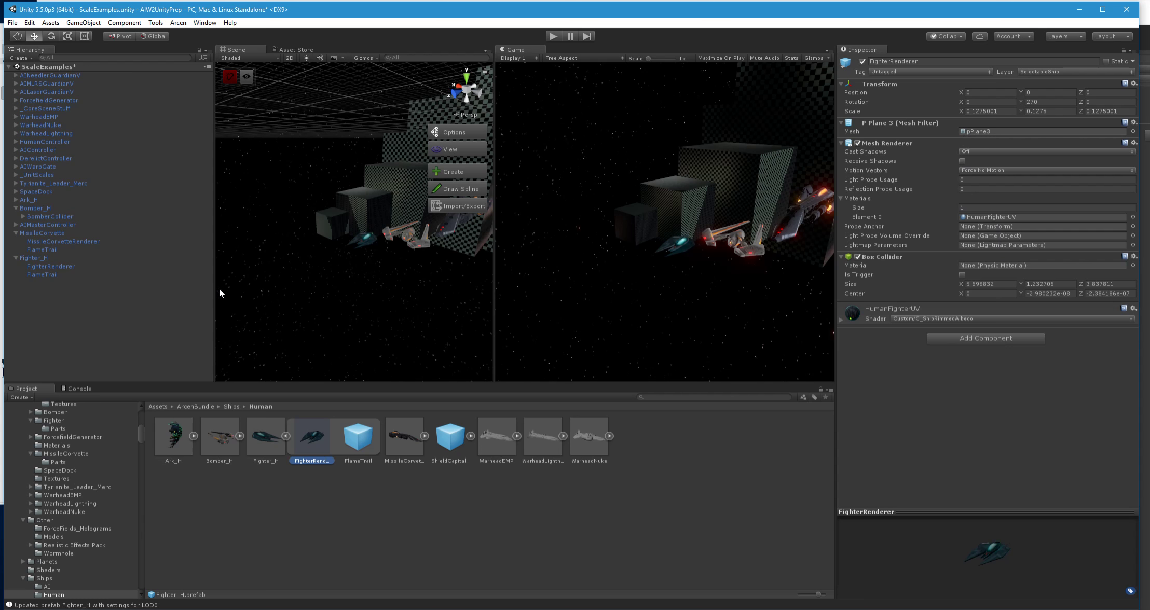
click(33, 258)
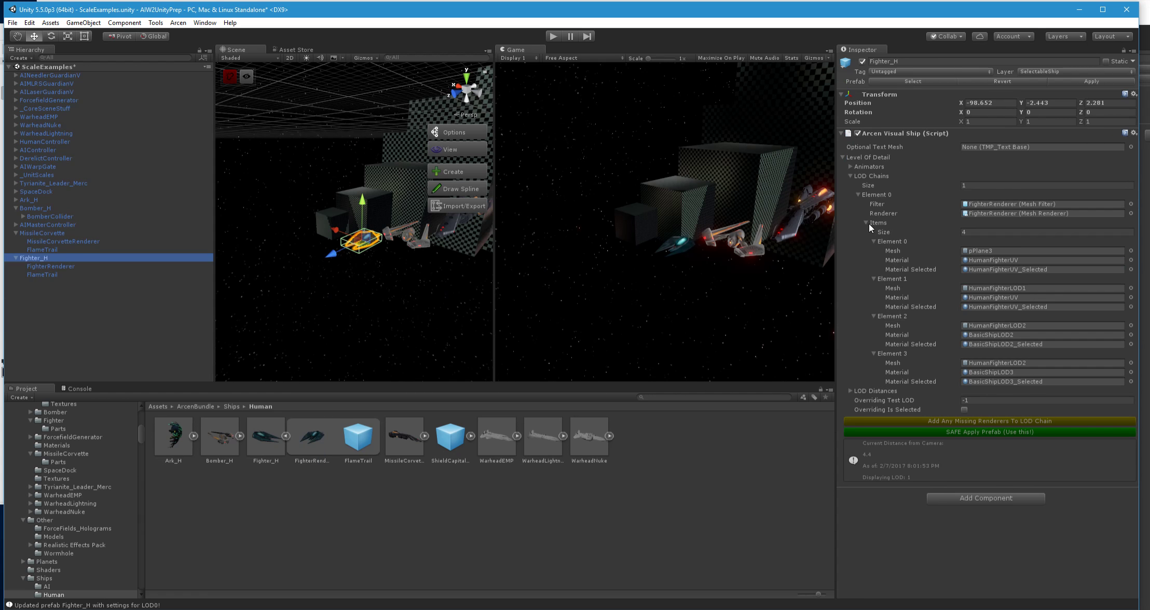
click(843, 157)
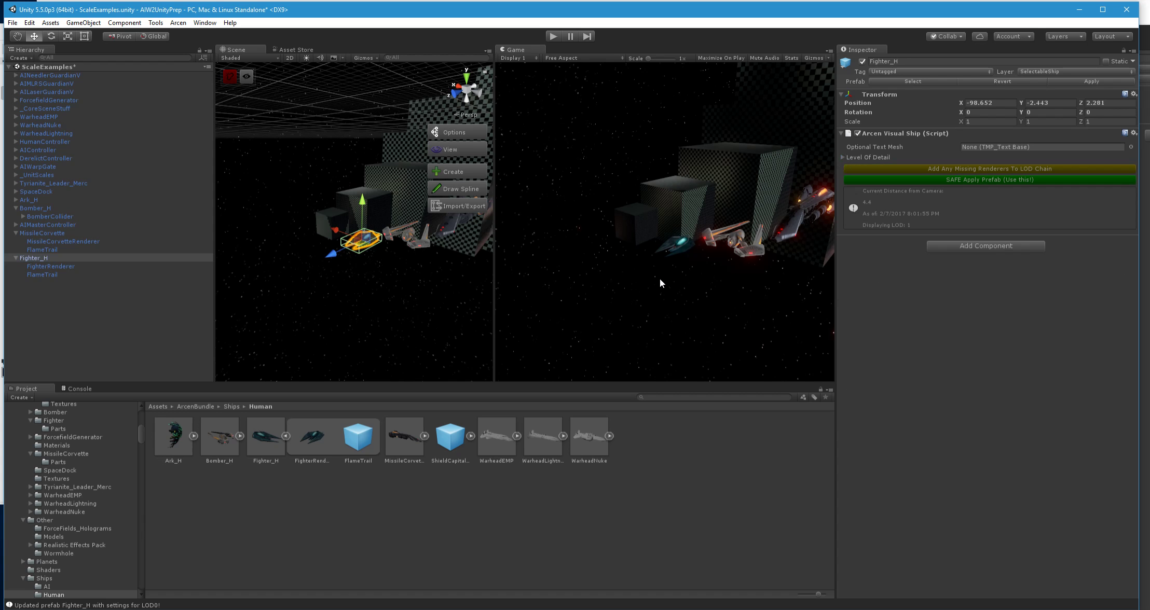
right_drag(282, 312, 409, 305)
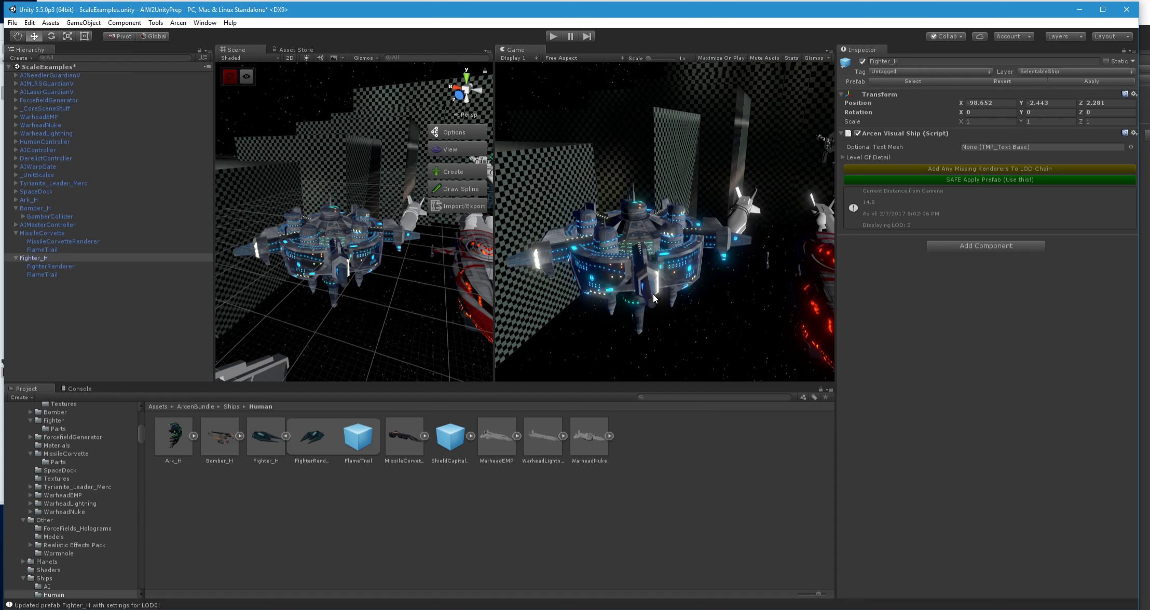
right_drag(382, 291, 449, 256)
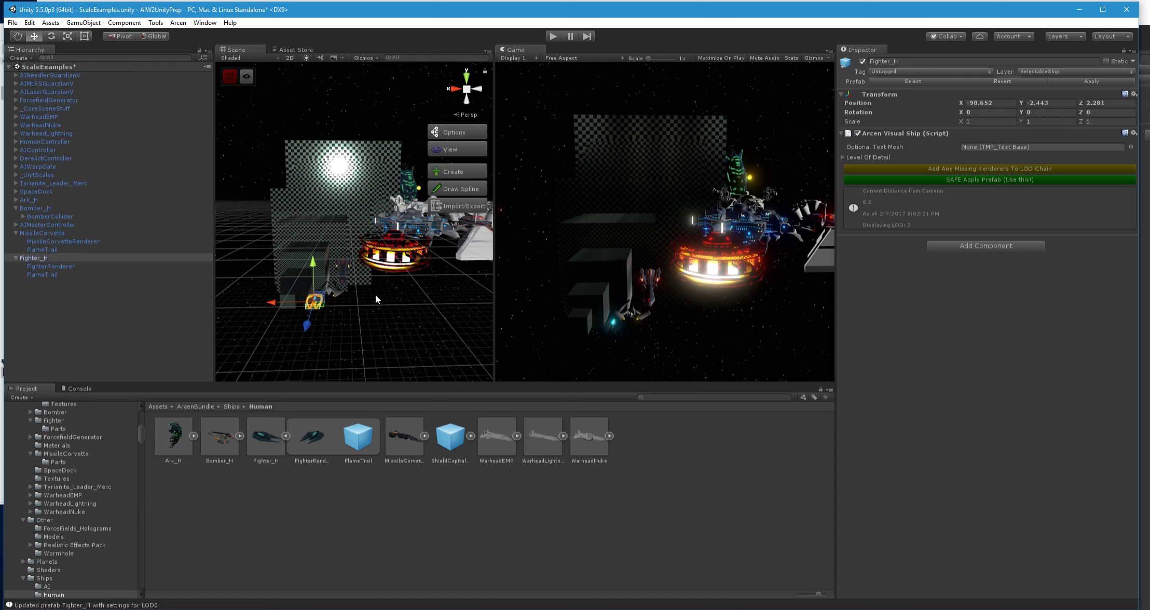
right_drag(377, 300, 398, 334)
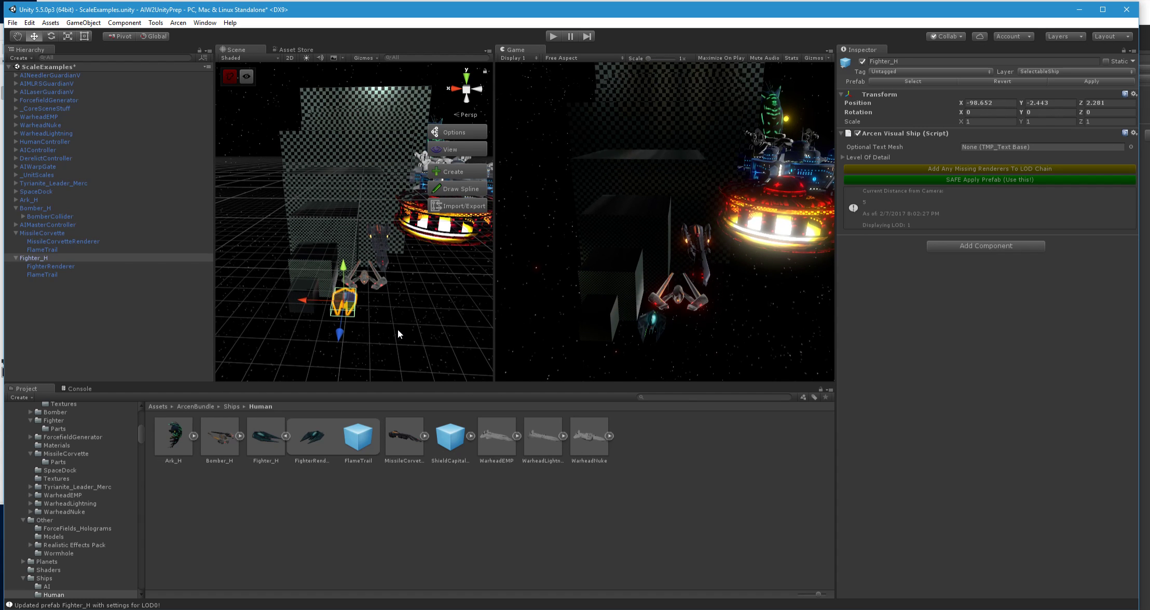